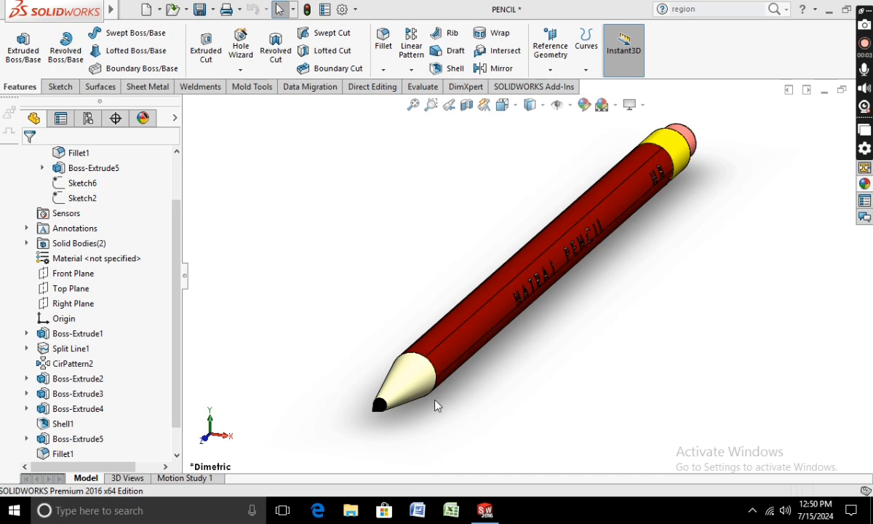
- Create a new part document and start a sketch on the Front Plane, viewed normal to it
mouse_move(436, 402)
middle_down()
mouse_move(338, 395)
mouse_move(363, 403)
middle_up()
scroll(362, 403, up, 4)
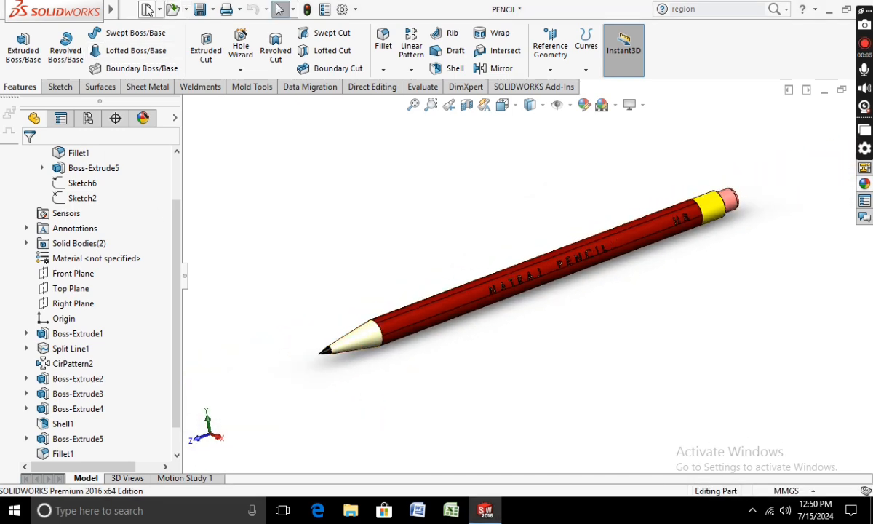
click(146, 10)
click(550, 379)
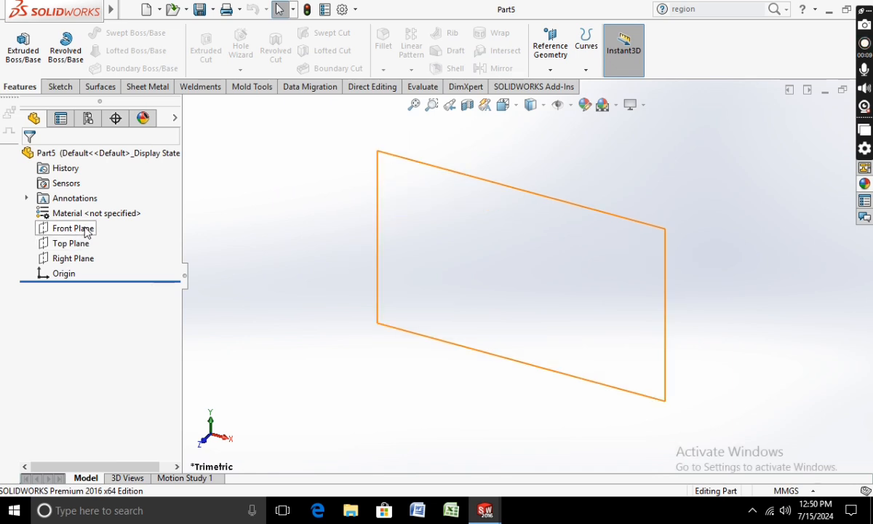
right_click(58, 229)
click(145, 207)
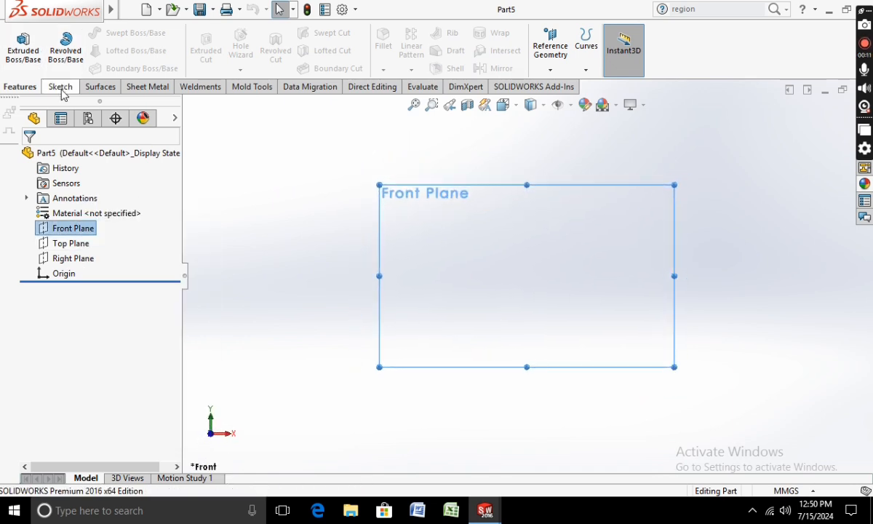
click(61, 87)
click(16, 46)
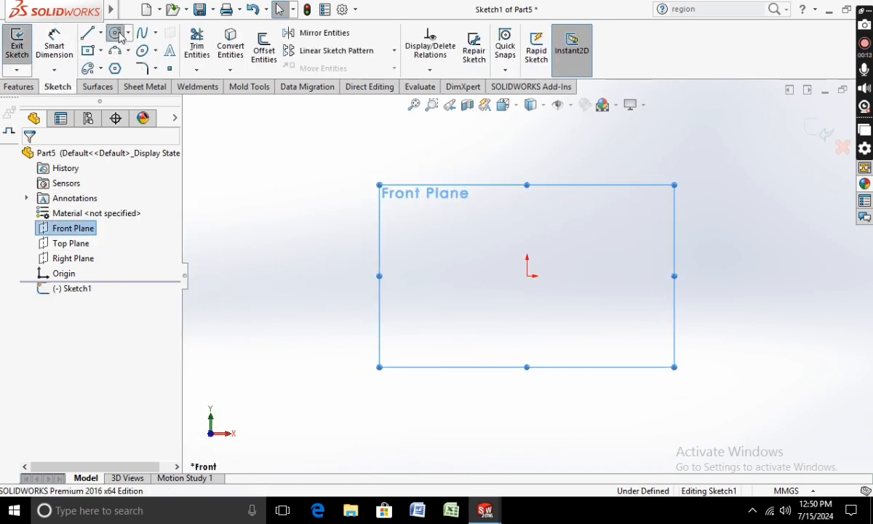
- Sketch a circle centred on the origin and dimension its diameter to 5 mm
click(116, 34)
click(527, 275)
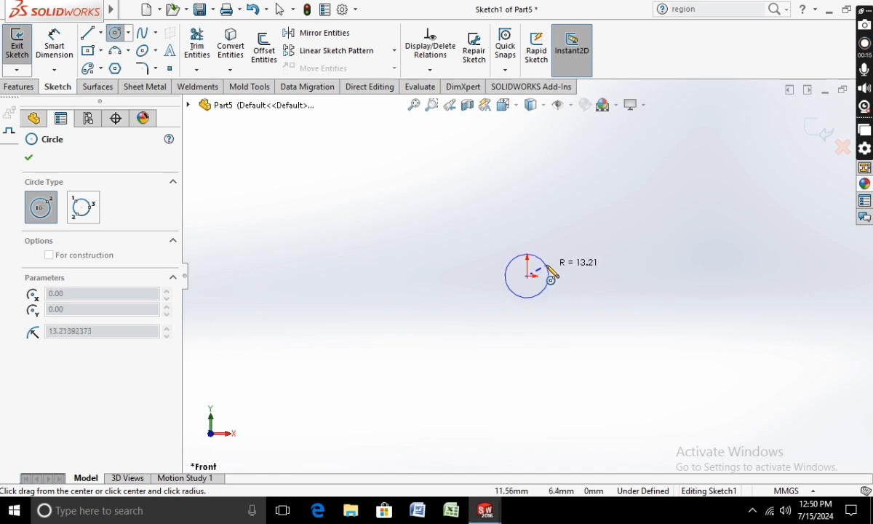
click(551, 275)
click(54, 46)
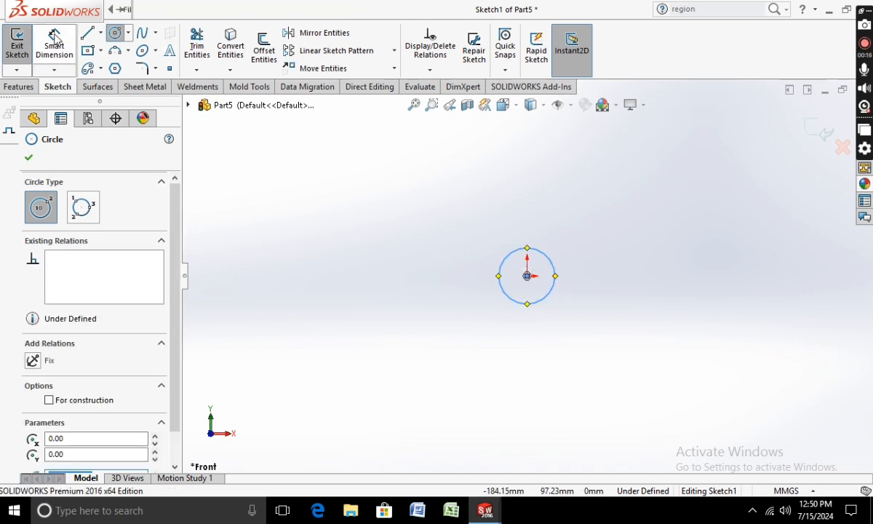
click(507, 292)
click(460, 289)
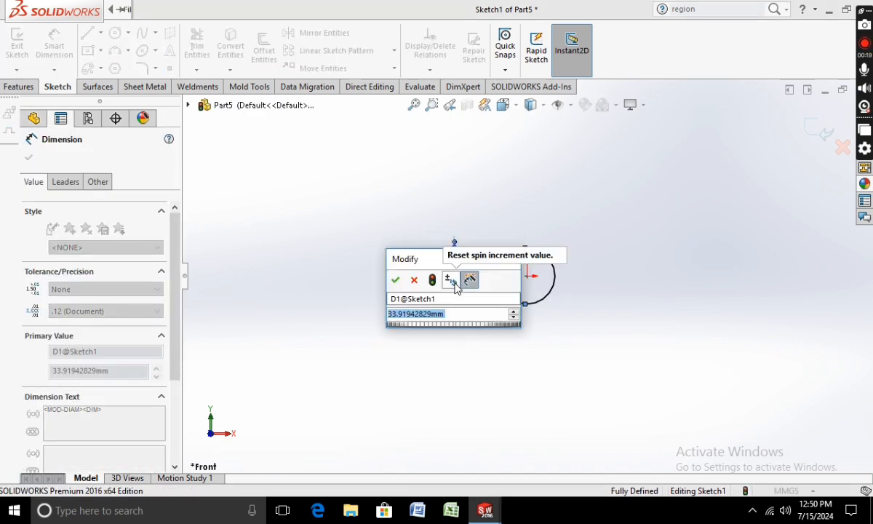
text(5)
key(Return)
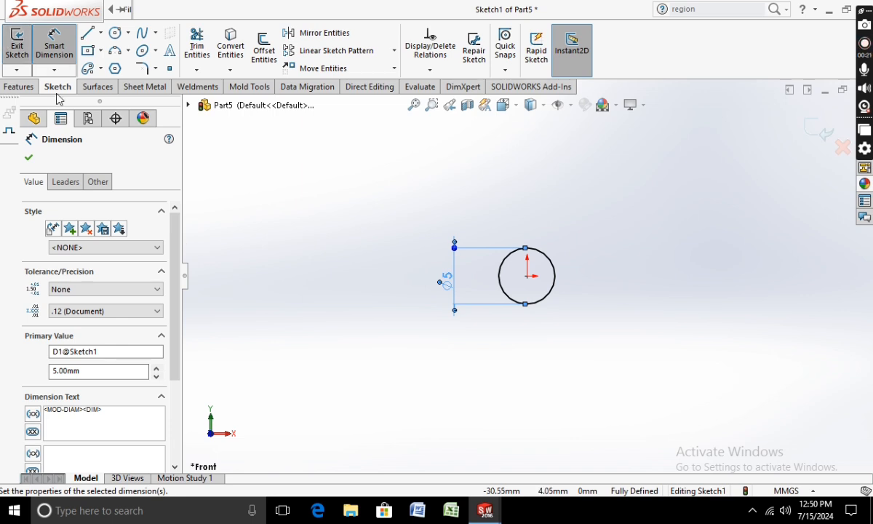
click(28, 159)
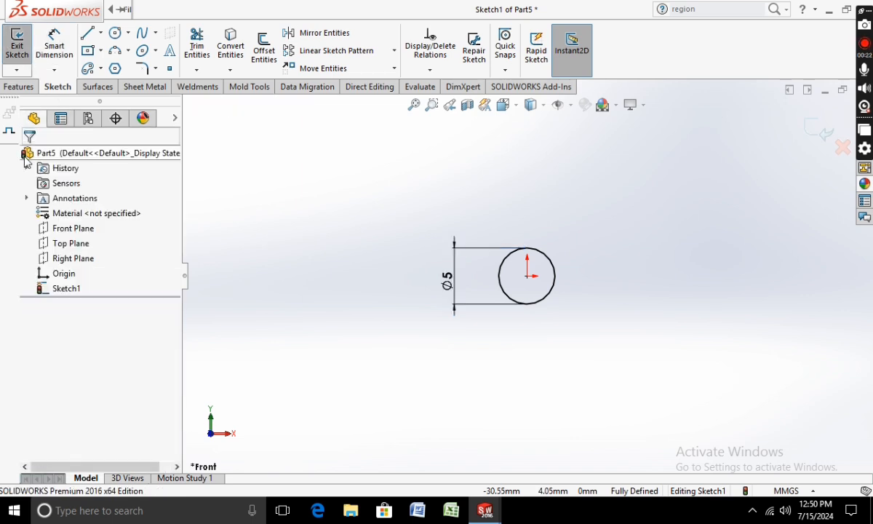
- Extrude the circle as a blind boss 70 mm deep in the reversed direction
click(19, 86)
click(22, 45)
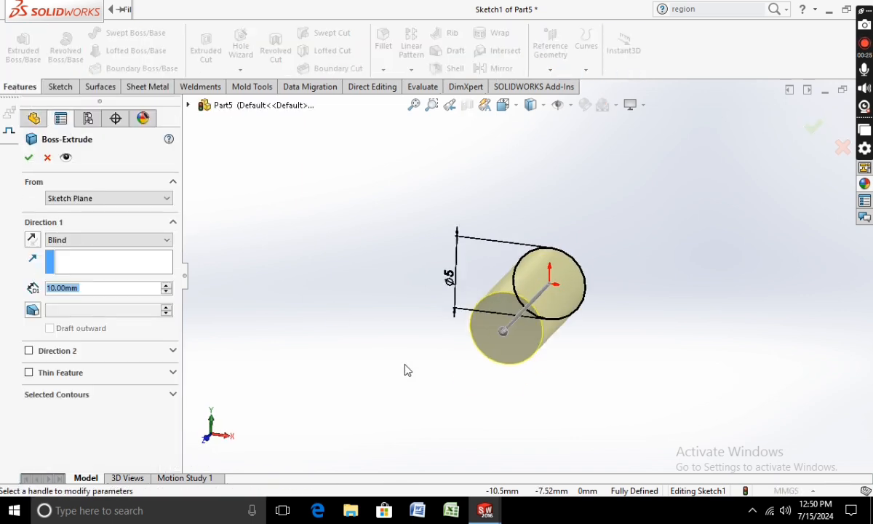
click(32, 240)
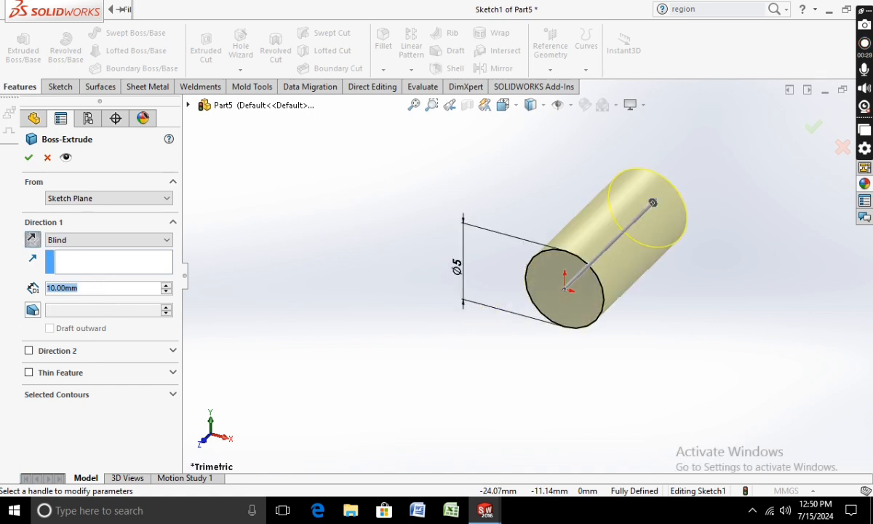
text(70)
key(Return)
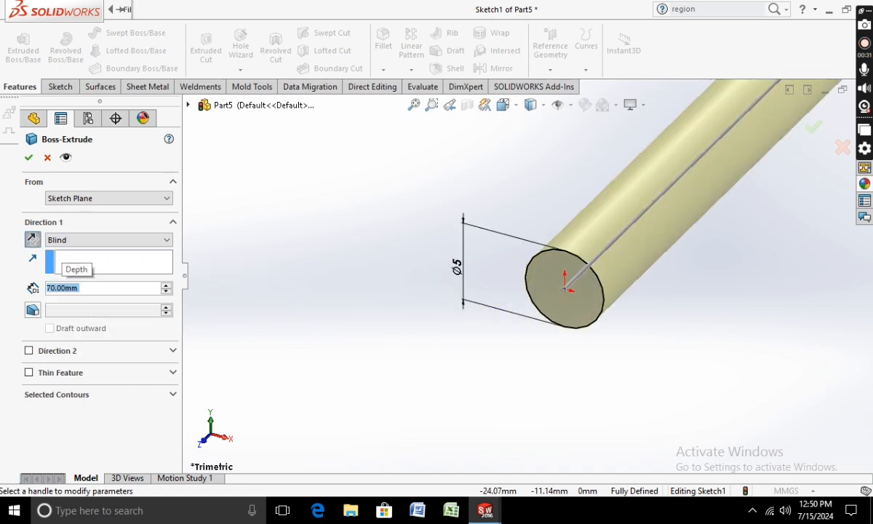
click(29, 157)
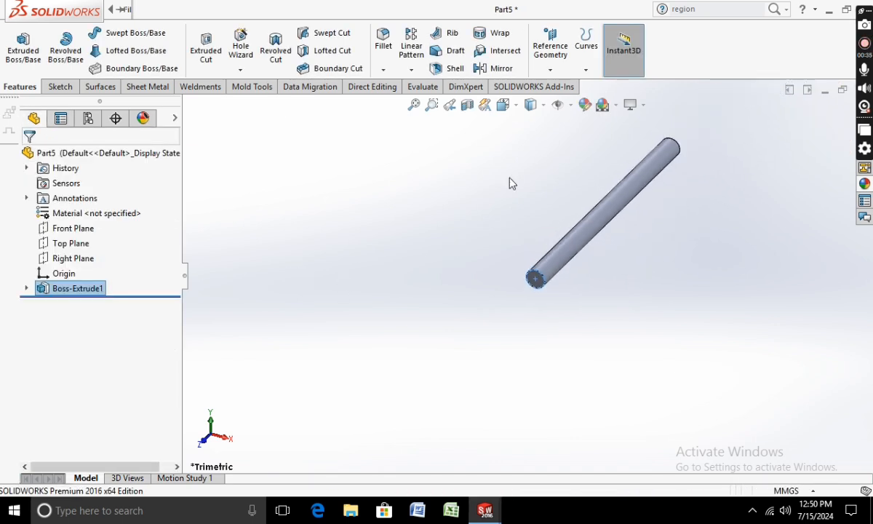
- Apply a dark red colour from the standard palette to the extruded cylinder
click(585, 105)
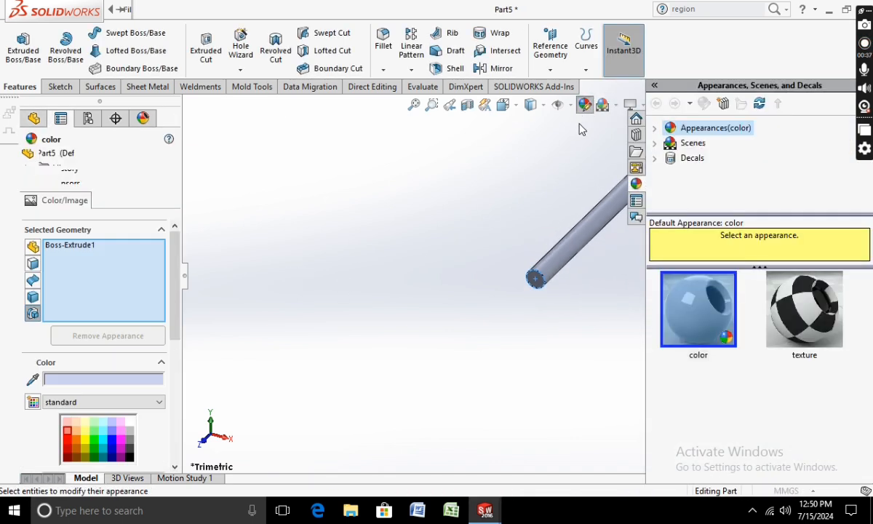
click(65, 442)
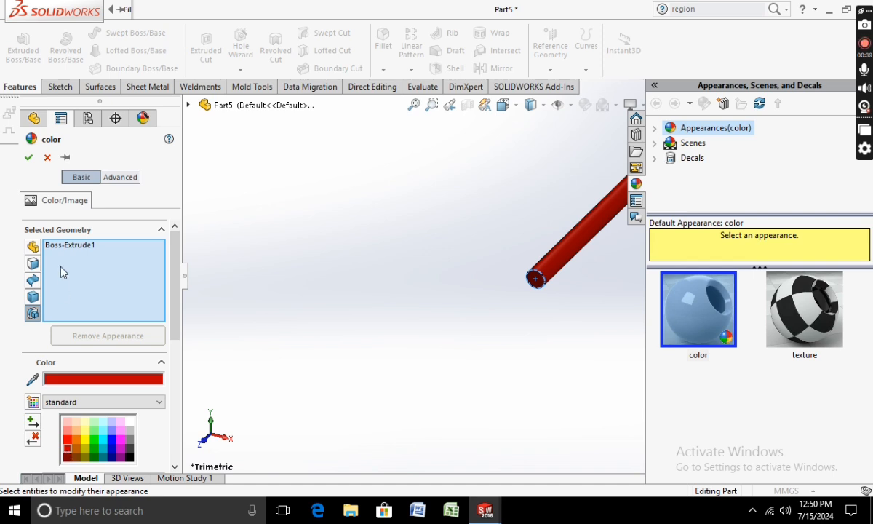
click(29, 158)
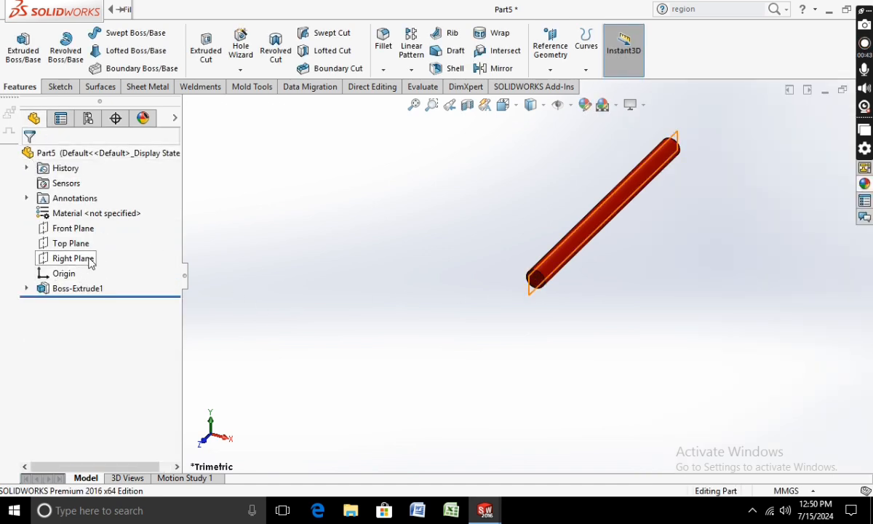
- On the Right Plane, sketch a horizontal line from the origin along the cylinder's centre to its far end
right_click(62, 259)
click(148, 241)
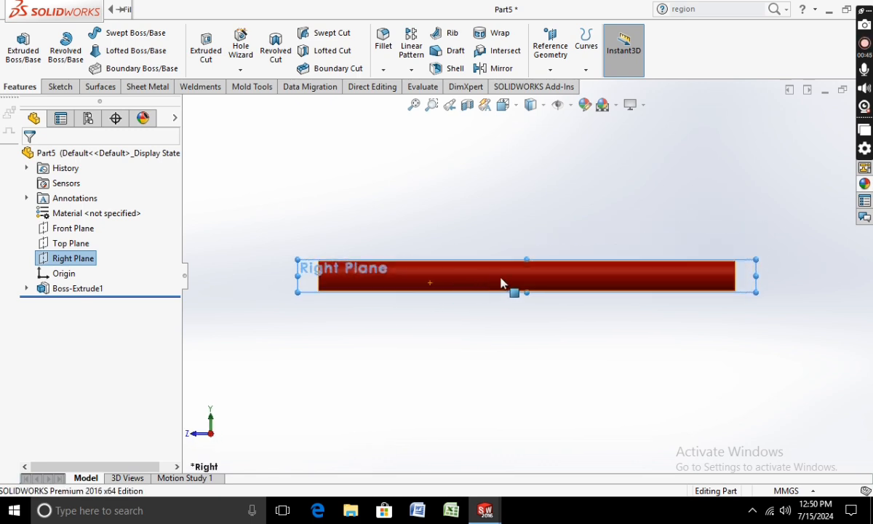
click(61, 87)
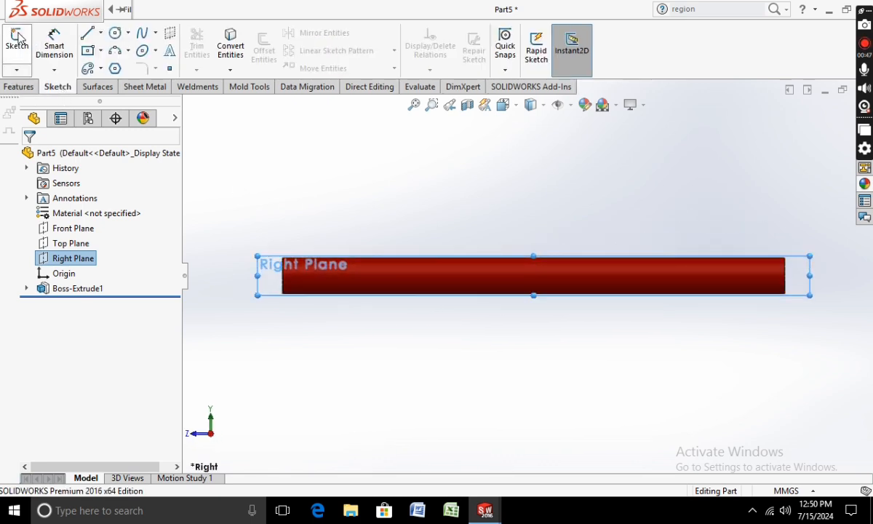
click(16, 45)
click(87, 34)
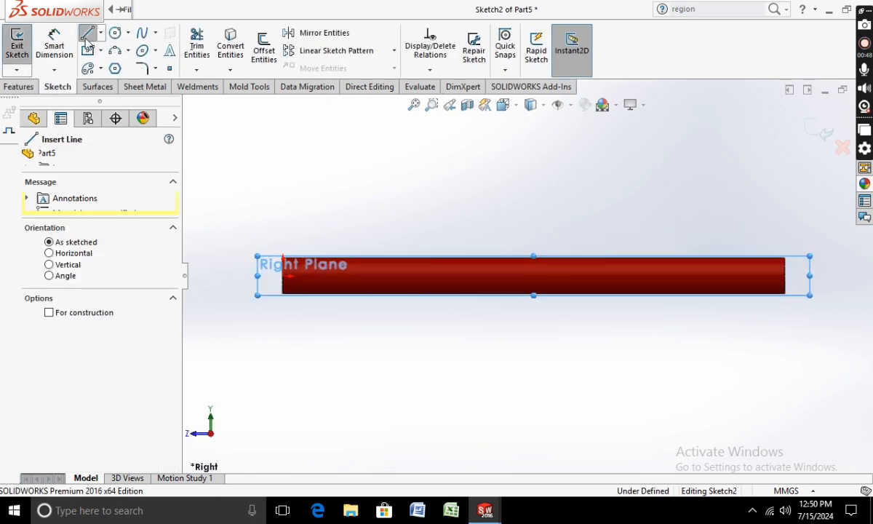
click(282, 276)
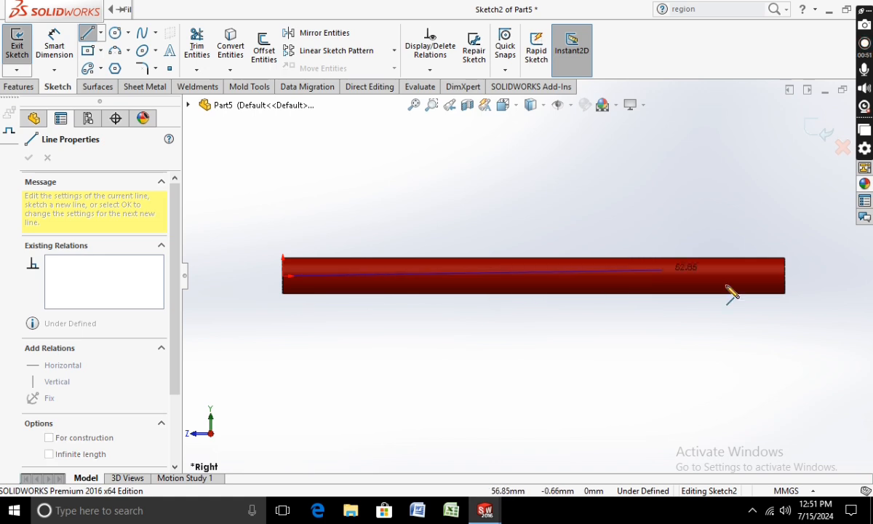
click(785, 275)
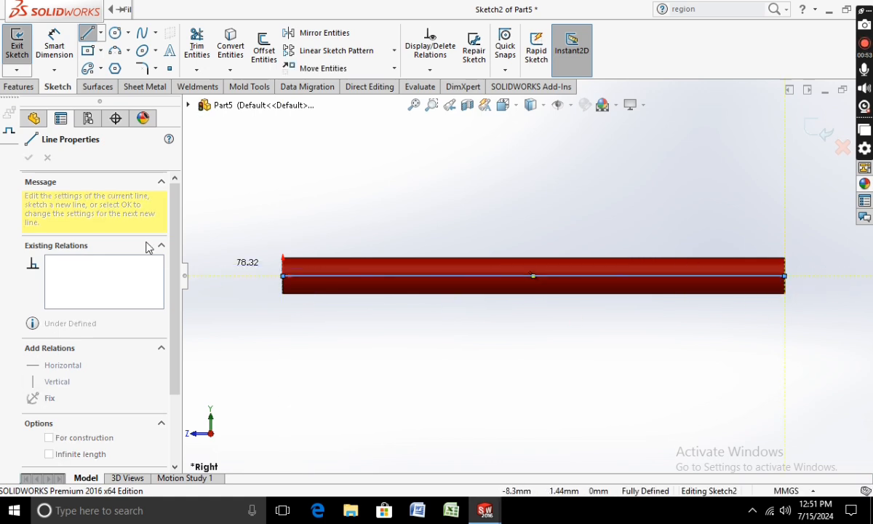
key(Escape)
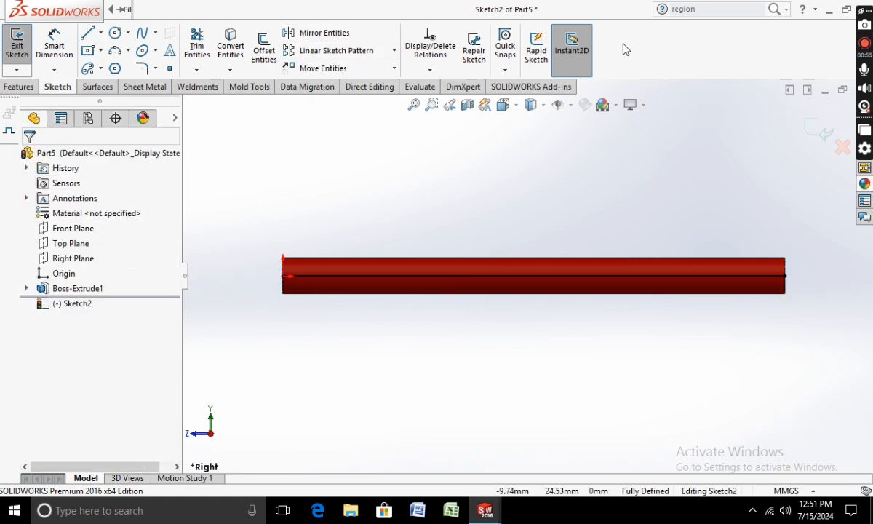
- Create a projection split line on the cylindrical face using the current line sketch
click(20, 88)
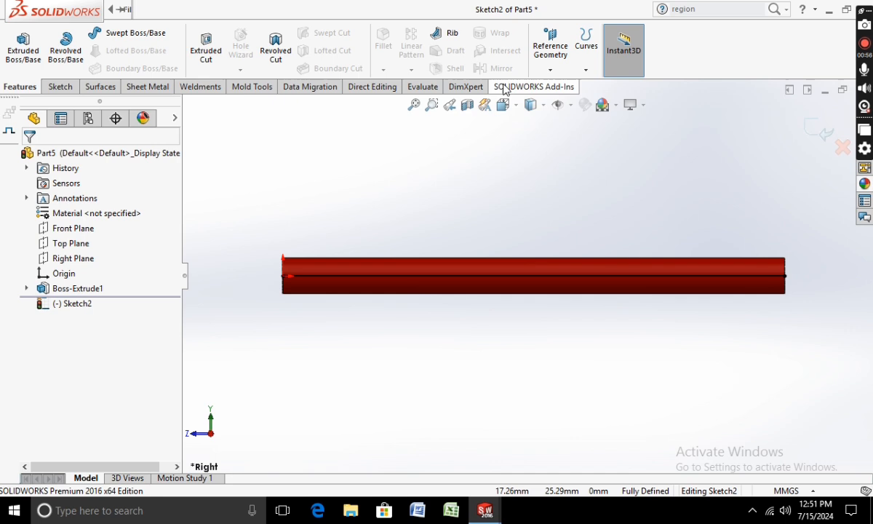
click(586, 58)
click(611, 86)
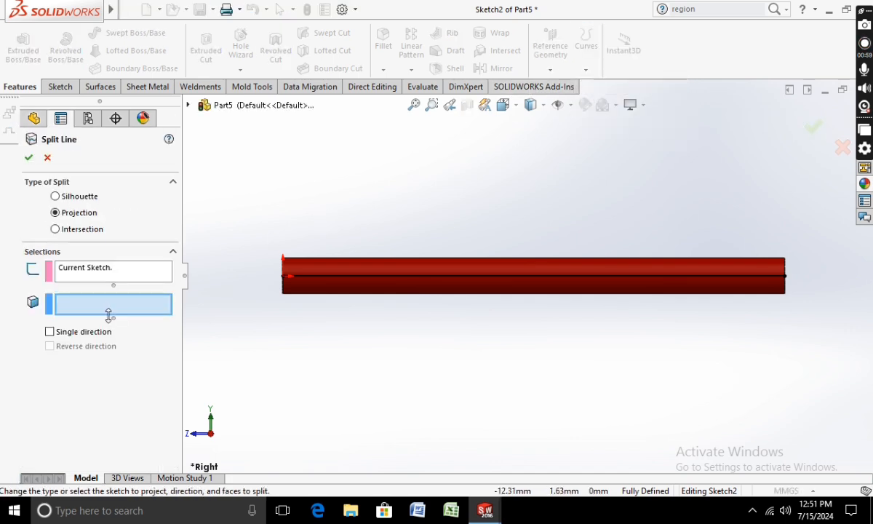
click(311, 280)
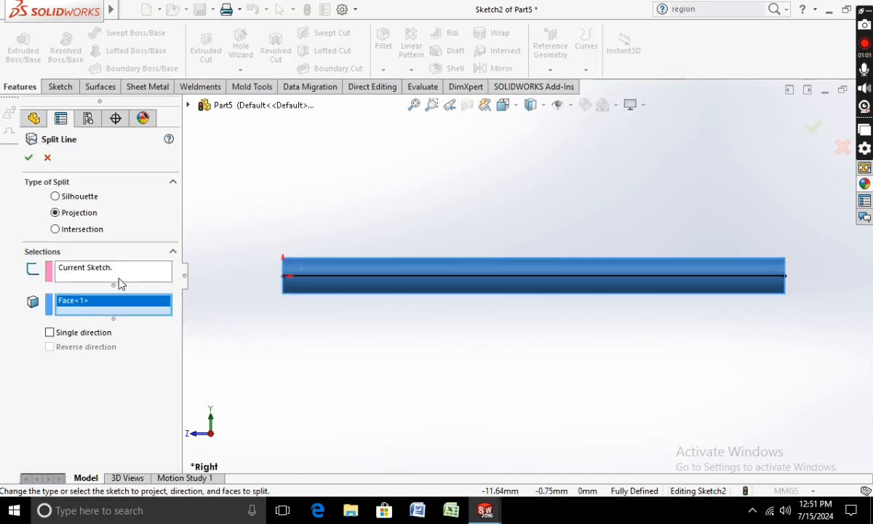
click(29, 158)
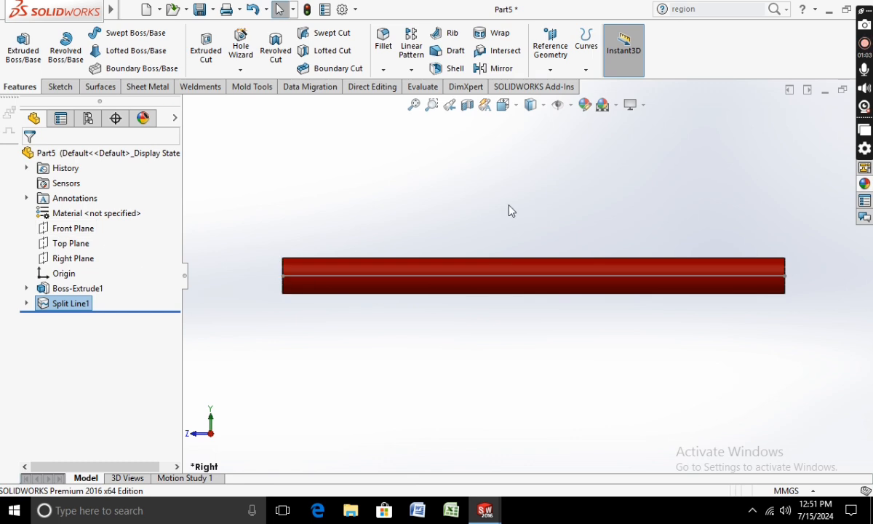
- Show temporary axes and circular-pattern the split line around the cylinder's axis with 3 equally spaced instances over 360 degrees
middle_drag(510, 211, 403, 371)
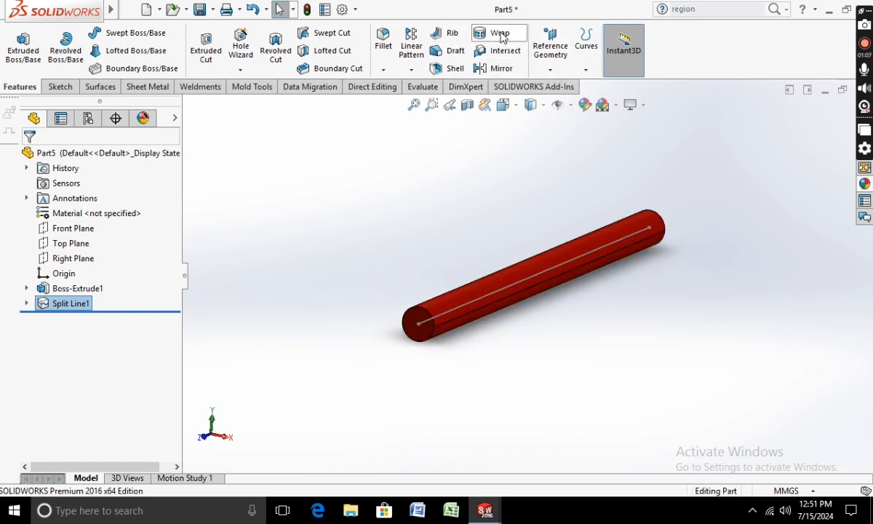
click(413, 51)
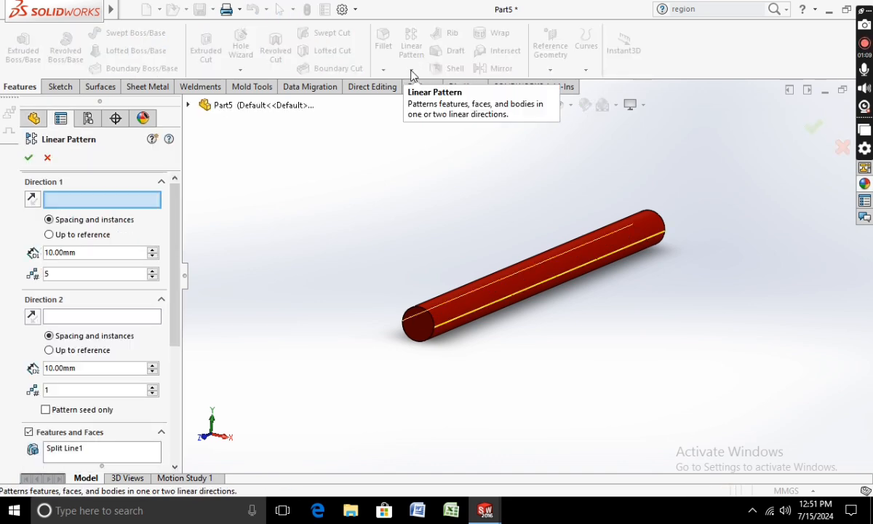
click(47, 158)
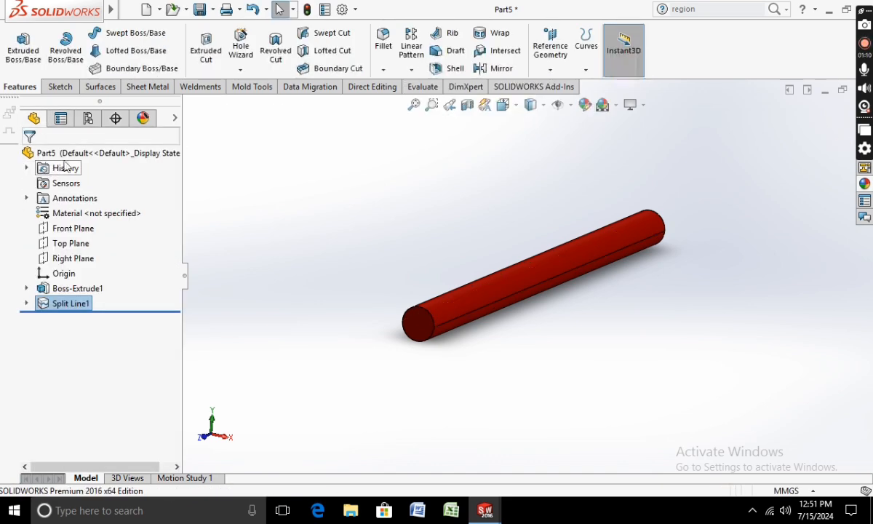
click(412, 71)
click(402, 101)
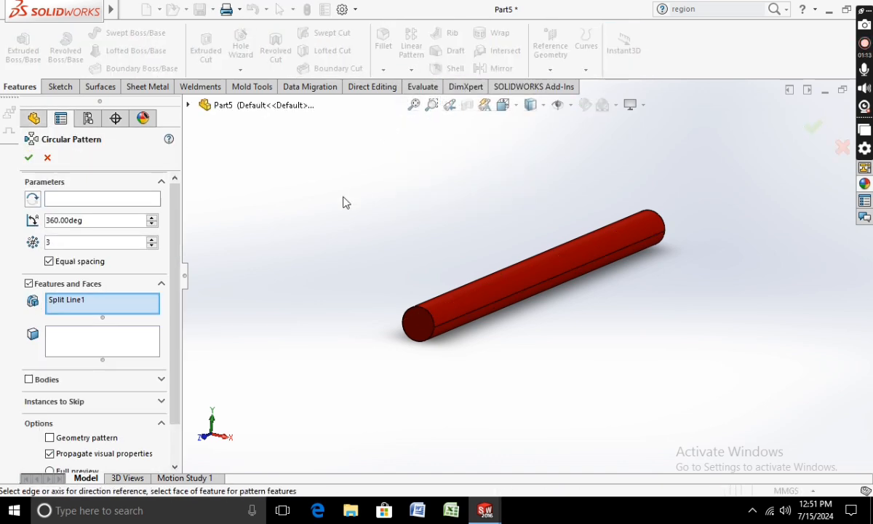
click(570, 105)
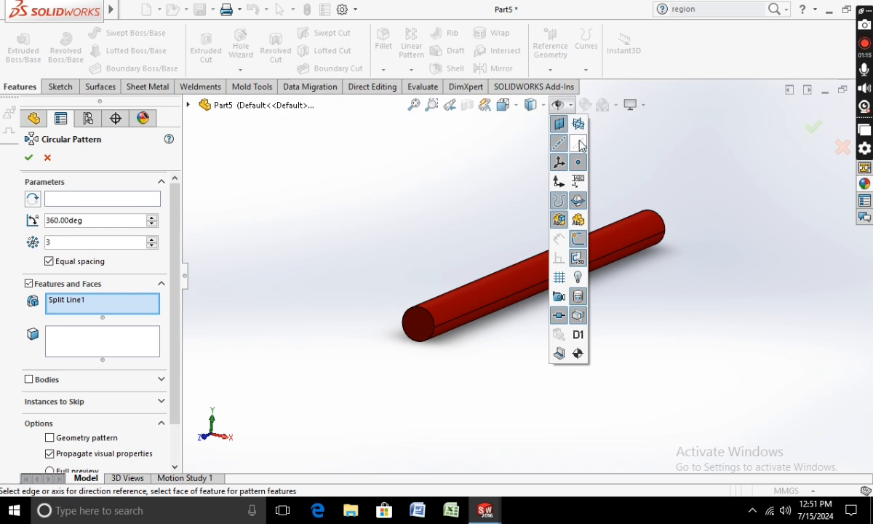
click(579, 144)
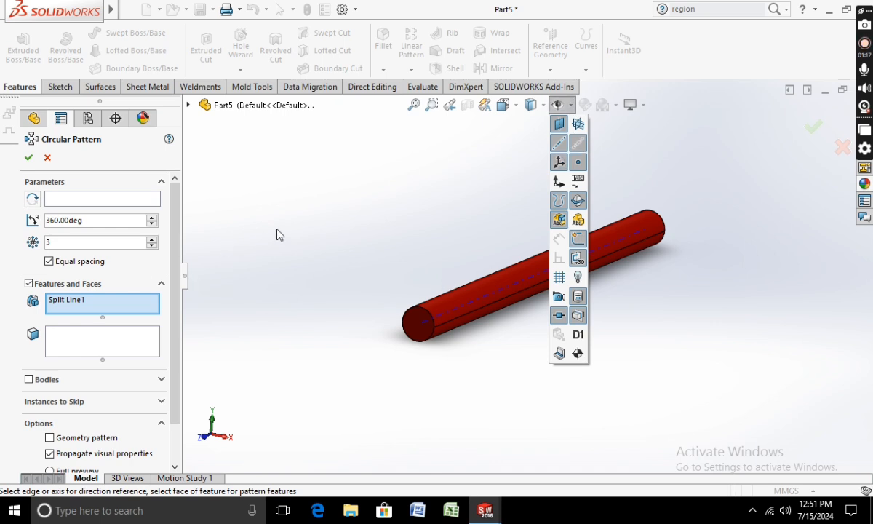
click(98, 200)
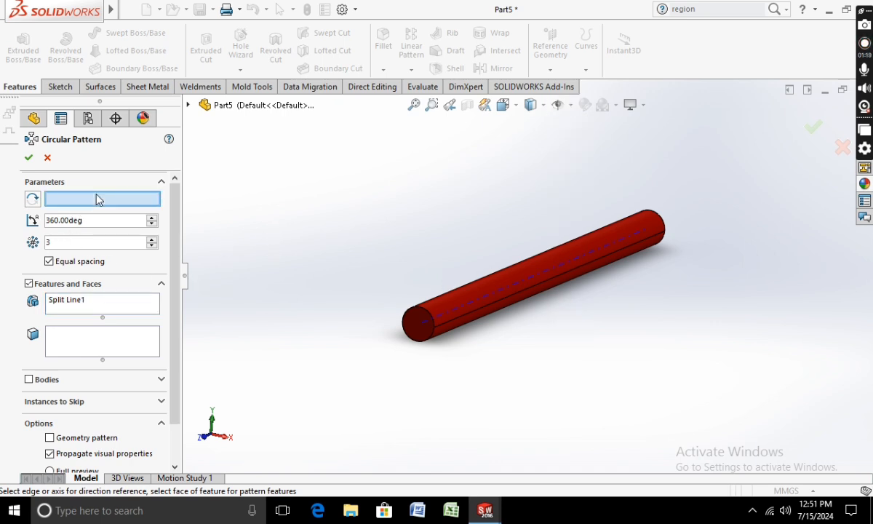
click(442, 321)
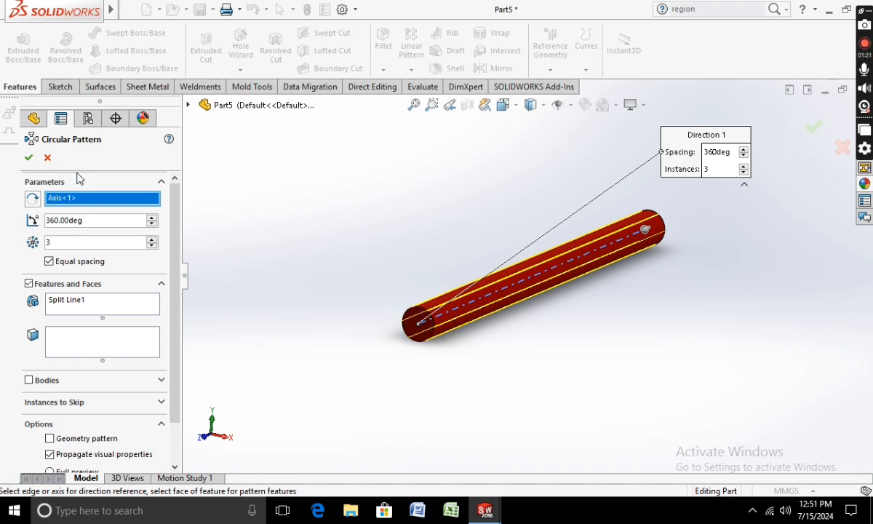
click(30, 158)
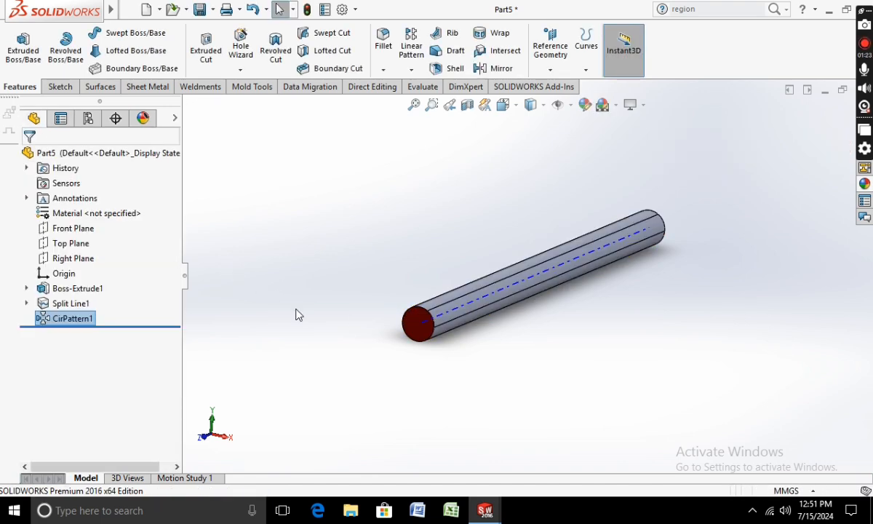
- Apply a red colour from the standard palette to the whole part
right_click(88, 322)
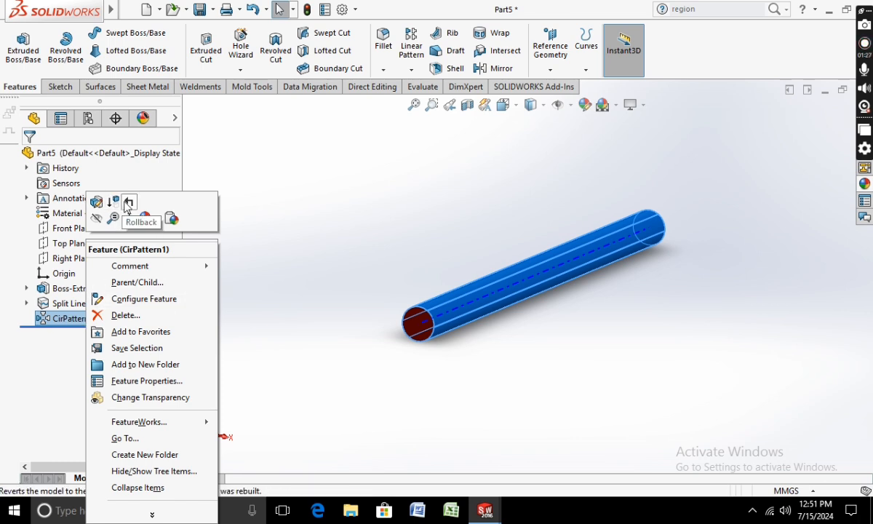
click(144, 220)
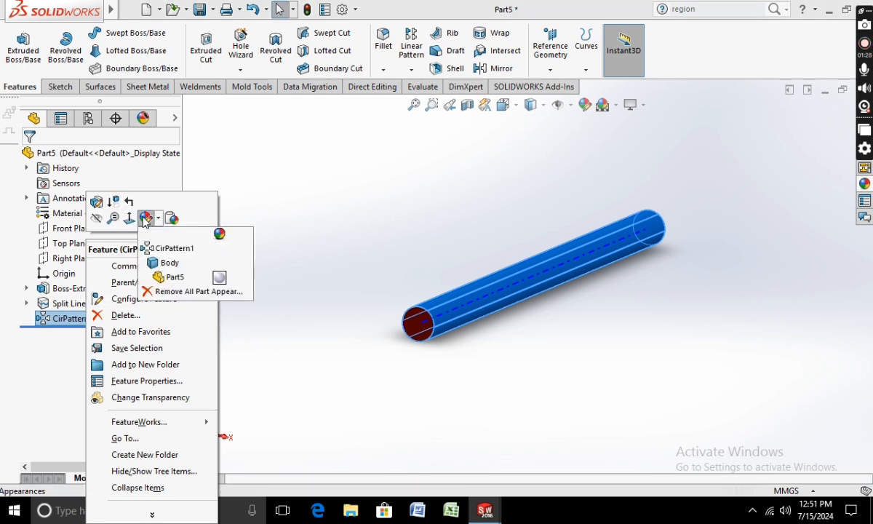
click(209, 275)
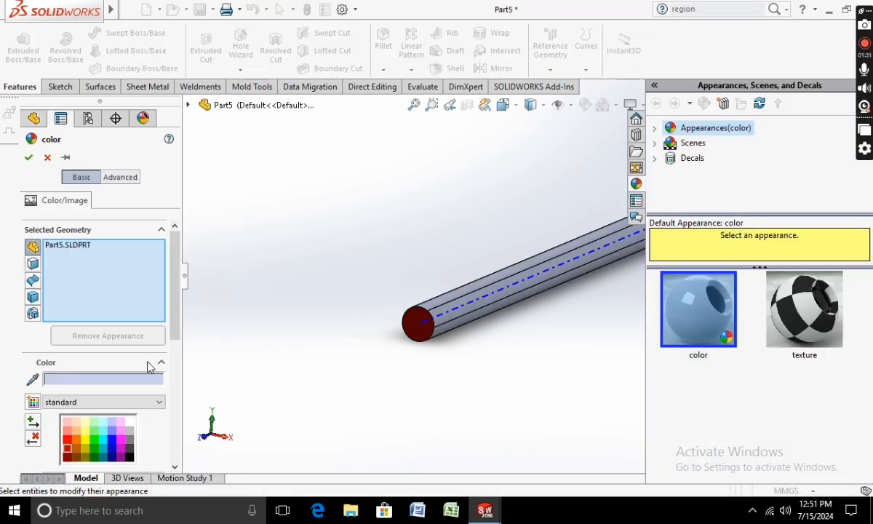
click(70, 441)
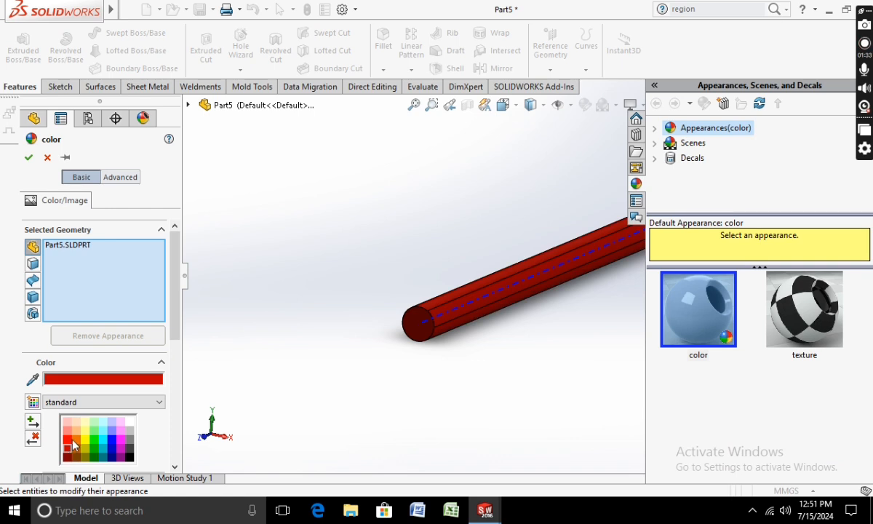
click(30, 158)
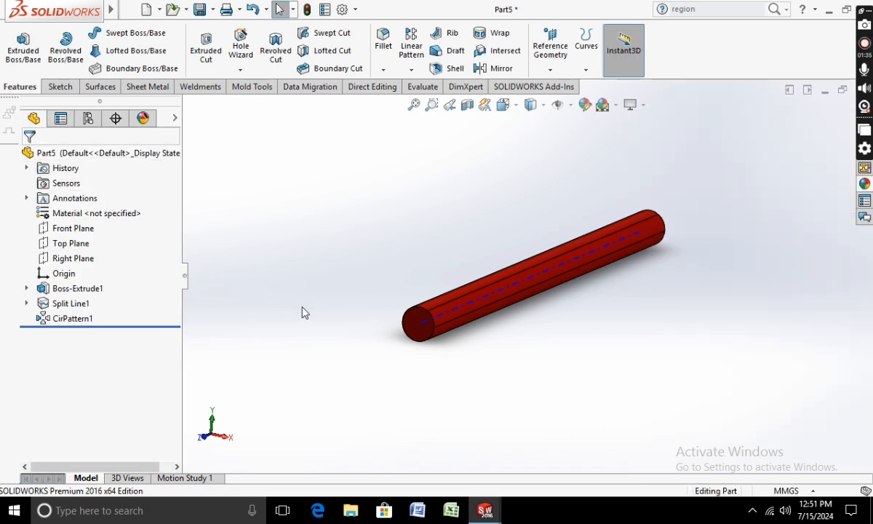
middle_drag(611, 346, 425, 331)
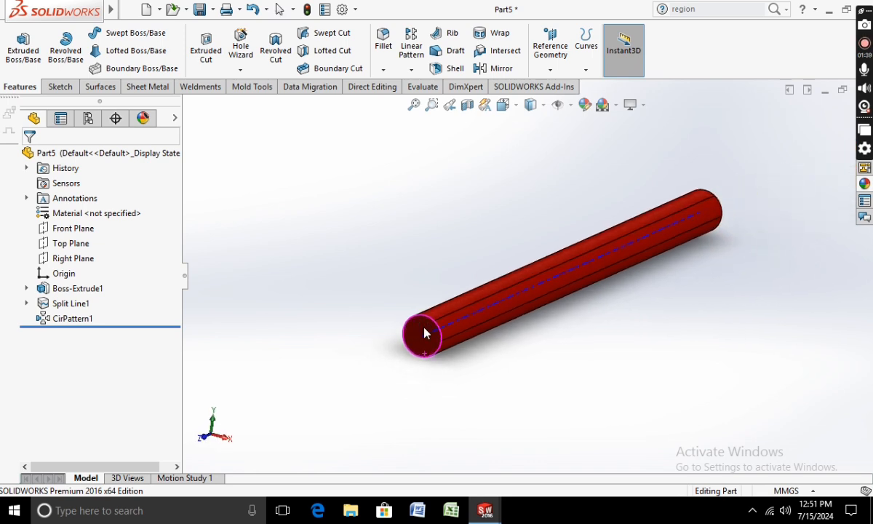
click(426, 340)
right_click(426, 340)
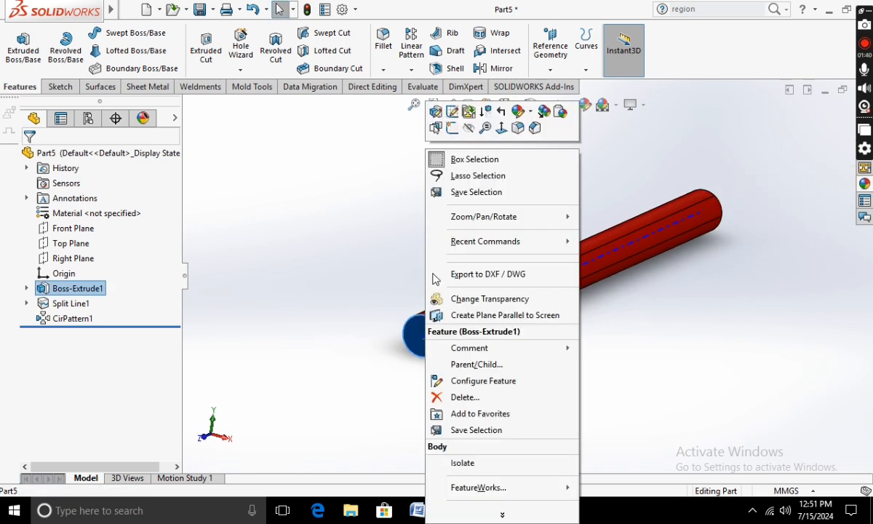
click(518, 115)
click(517, 114)
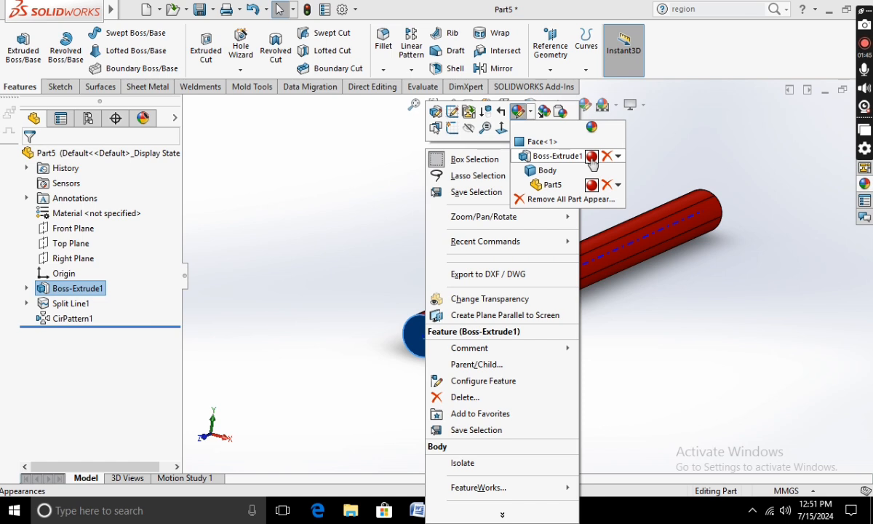
click(335, 215)
- Apply a pale yellow colour from the standard palette to only the cylinder's flat front end face
right_click(428, 345)
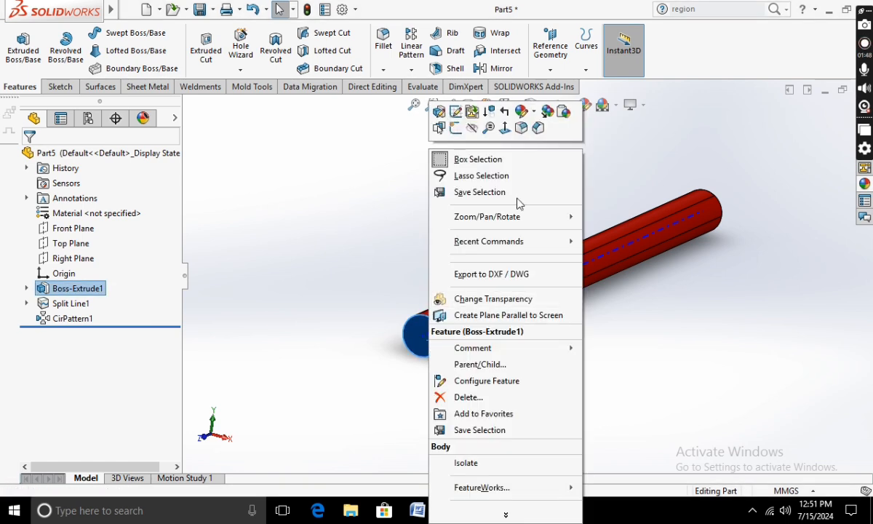
click(525, 115)
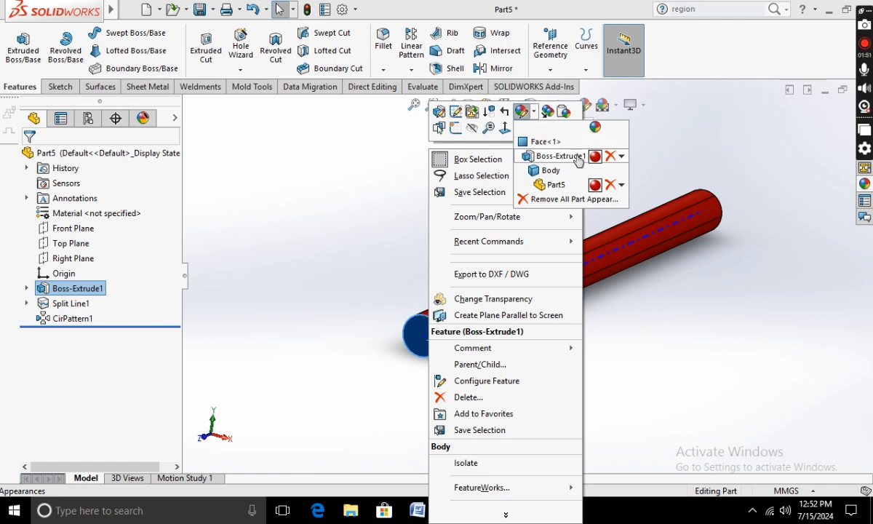
click(542, 143)
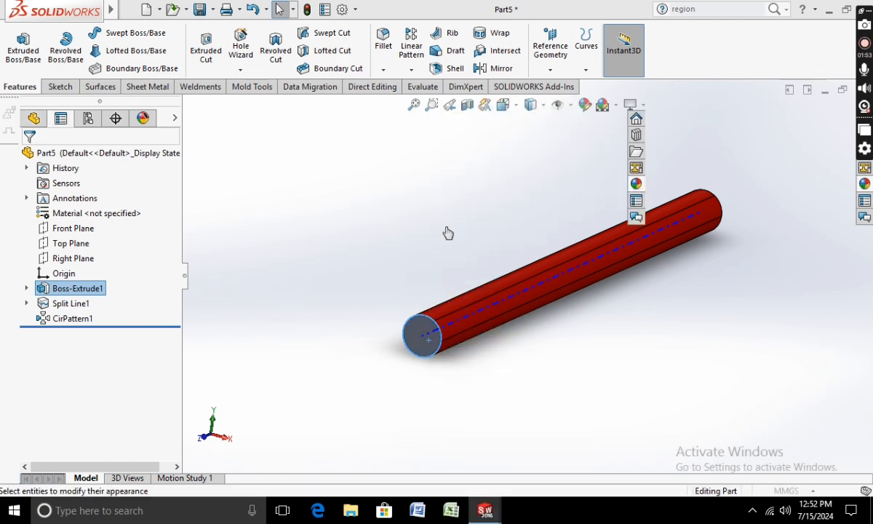
click(85, 423)
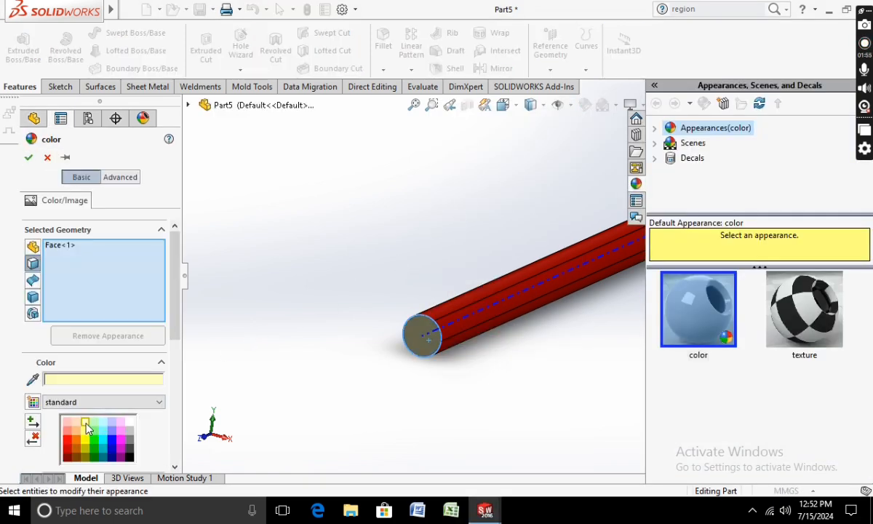
click(29, 160)
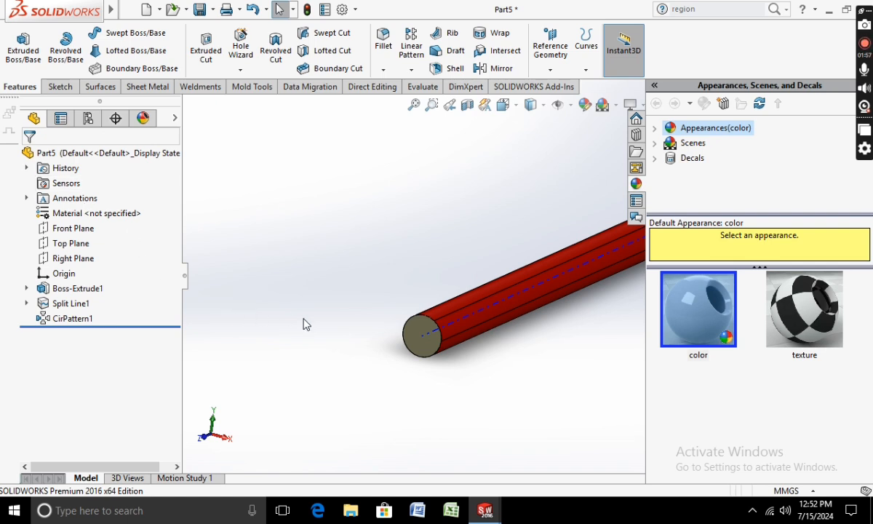
- Edit the front end face's appearance and pick the pale yellow colour from the standard palette again
click(360, 358)
scroll(426, 356, down, 1)
click(437, 338)
right_click(437, 339)
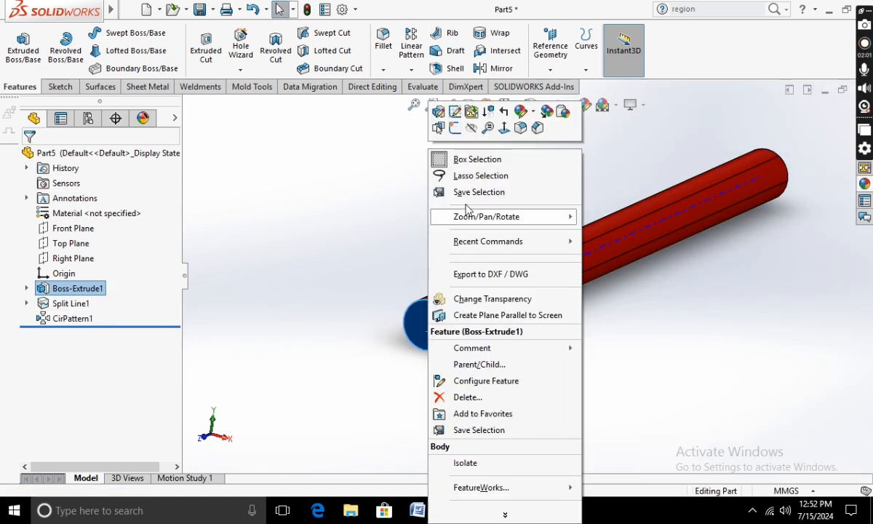
click(525, 120)
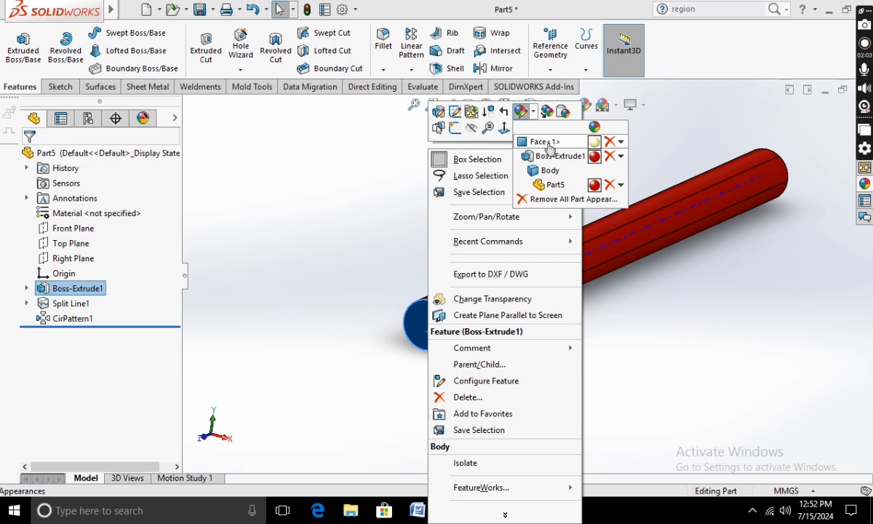
click(593, 140)
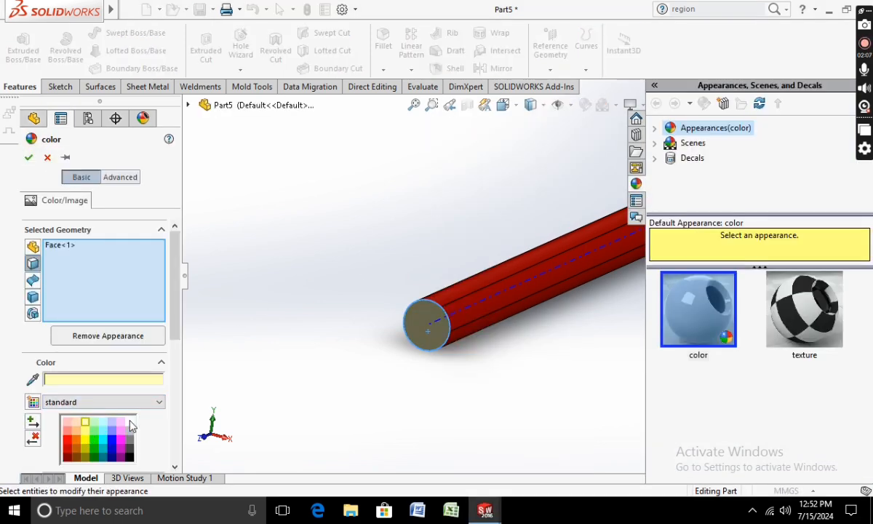
click(84, 423)
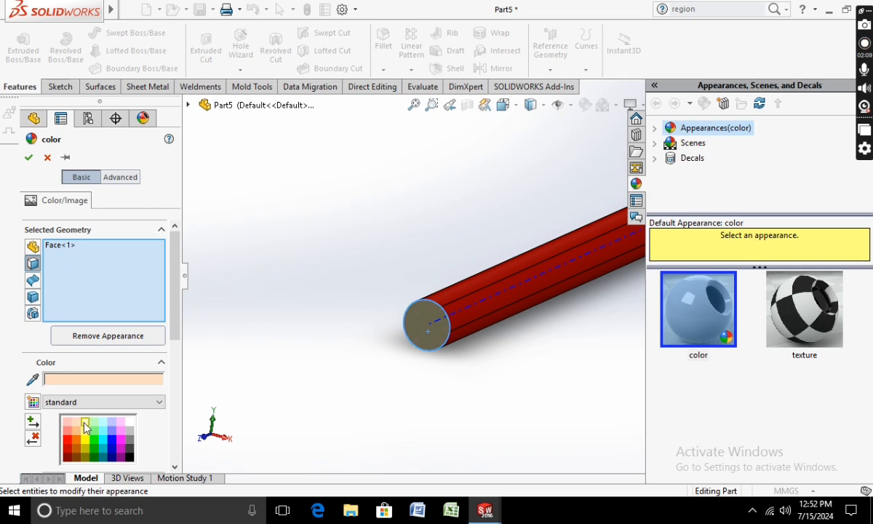
click(29, 158)
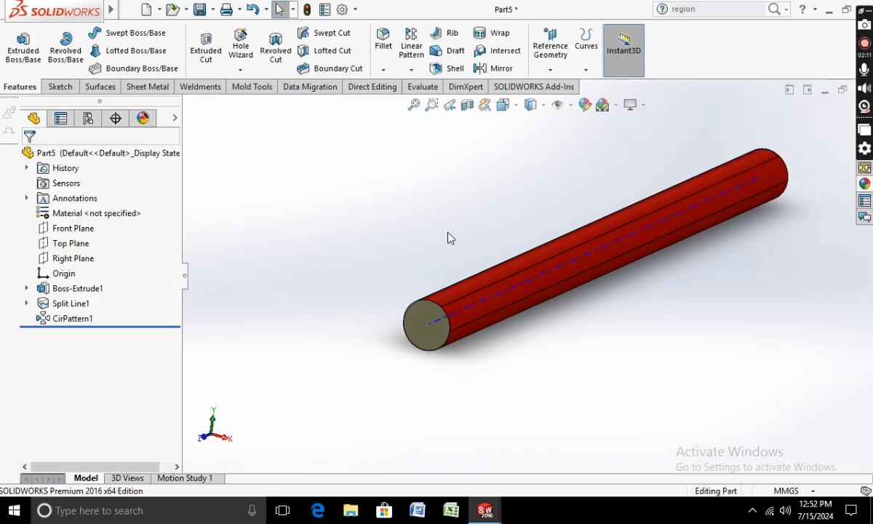
- Change the scene to a plain white background and inspect the coloured cylinder from several angles
click(615, 106)
click(636, 141)
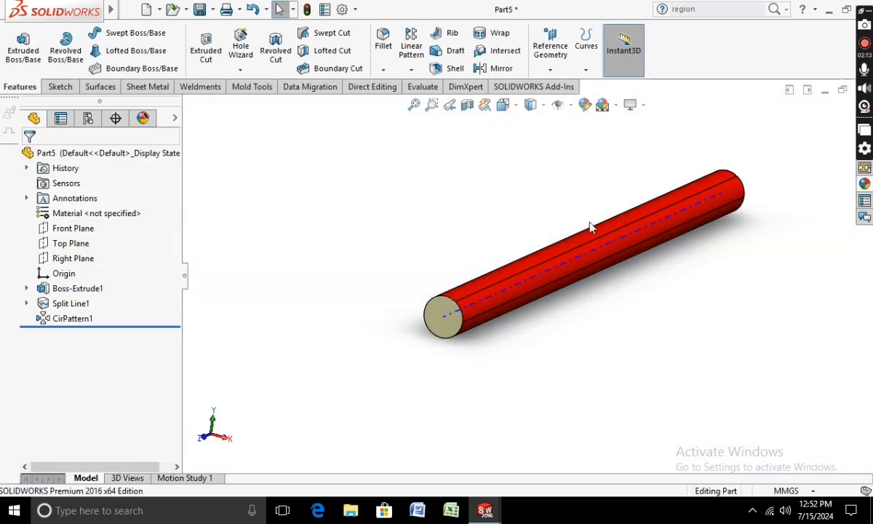
scroll(573, 338, down, 2)
middle_drag(553, 334, 521, 324)
scroll(521, 324, up, 3)
middle_drag(625, 298, 594, 318)
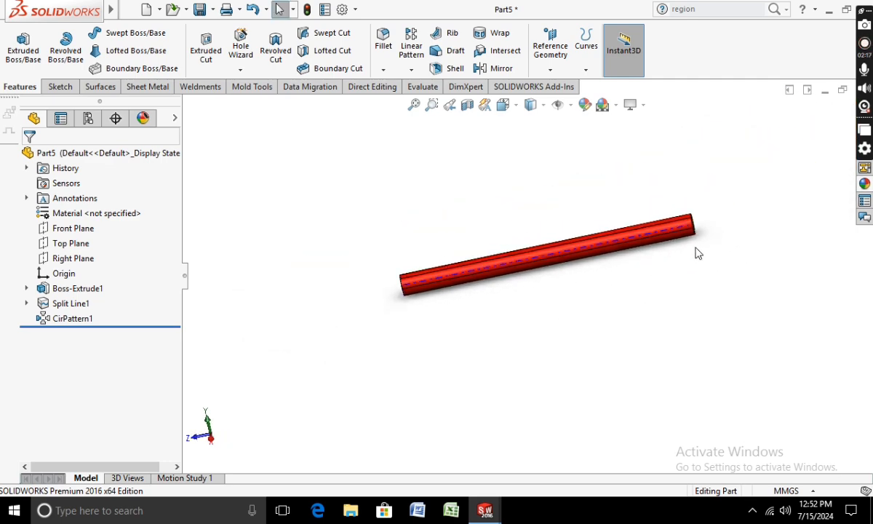
middle_drag(696, 252, 647, 290)
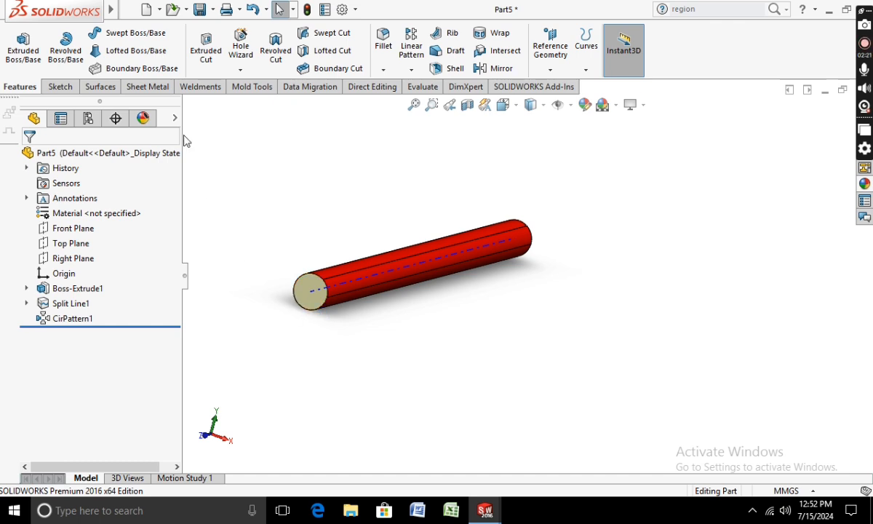
- Hide the temporary axes in the graphics area
right_click(316, 296)
click(347, 170)
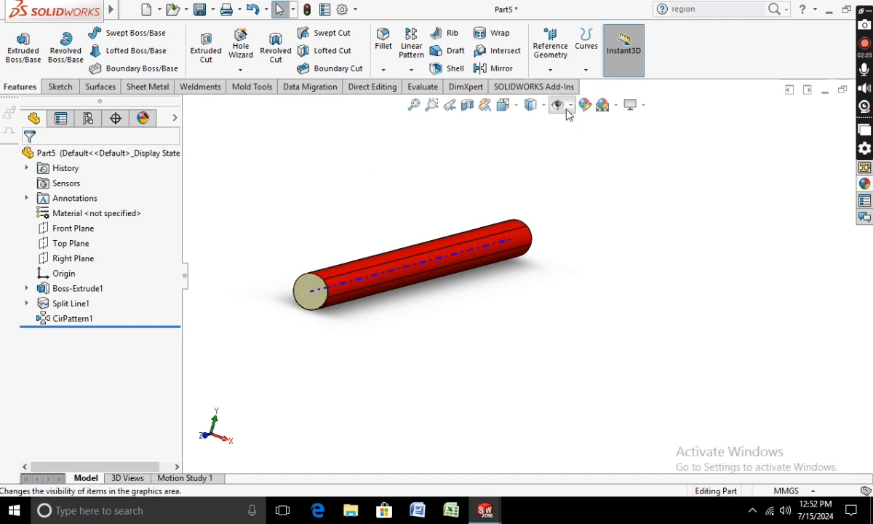
click(562, 106)
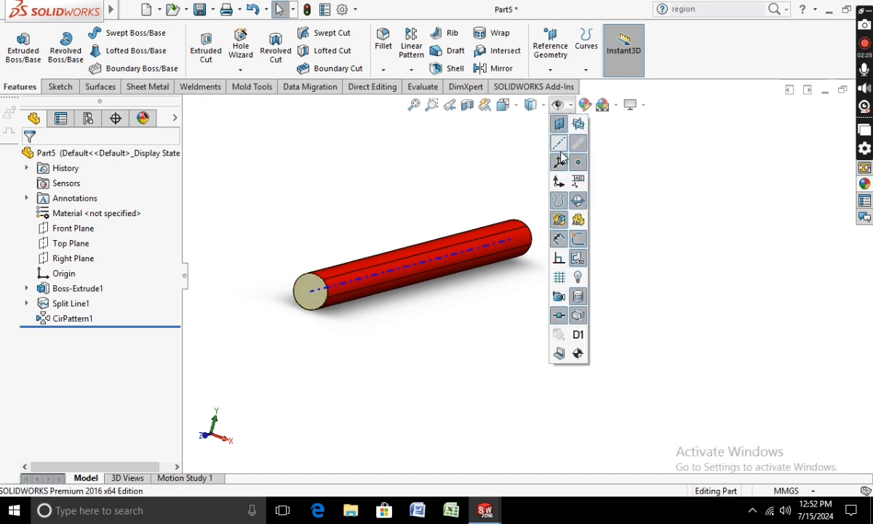
click(480, 161)
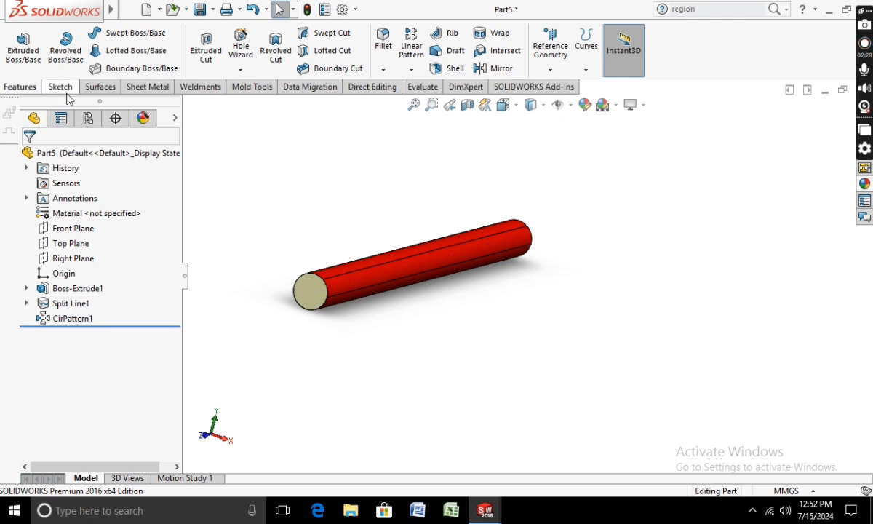
- Start a sketch on the pale yellow end face, viewed normal to it, and convert the face's circular outline into sketch entities
right_click(319, 296)
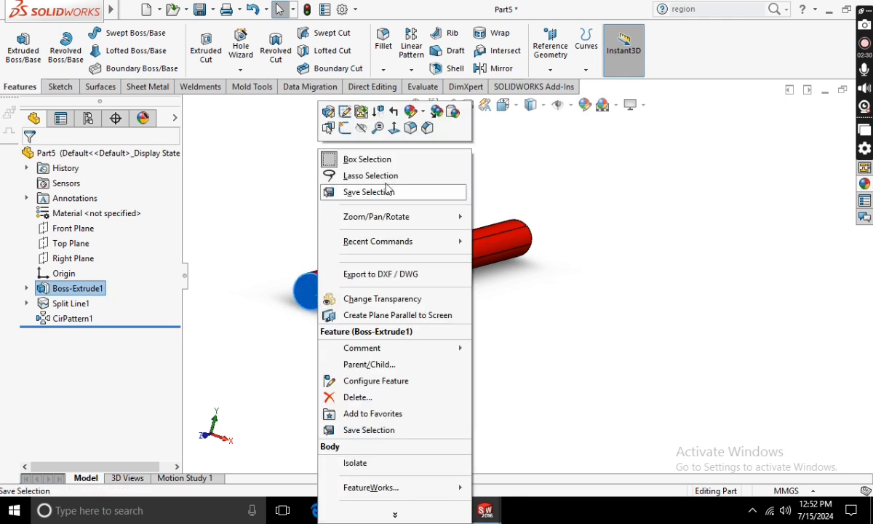
click(394, 127)
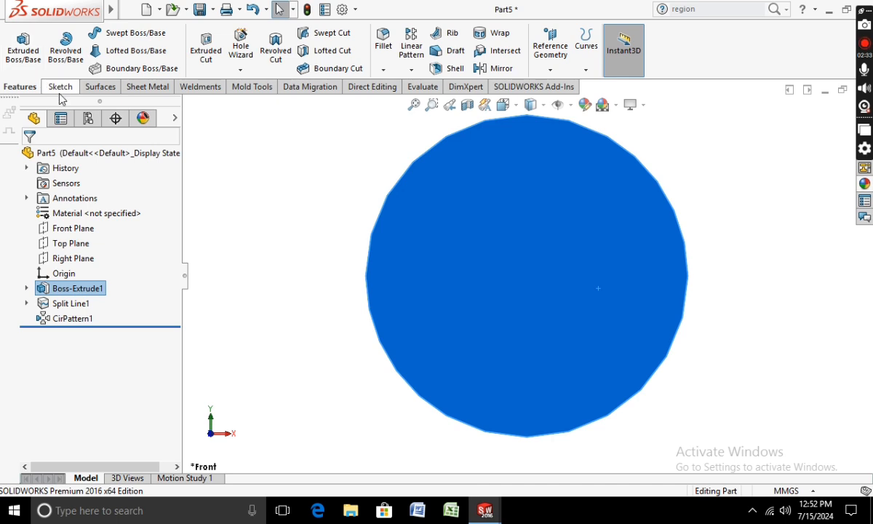
click(61, 86)
click(17, 45)
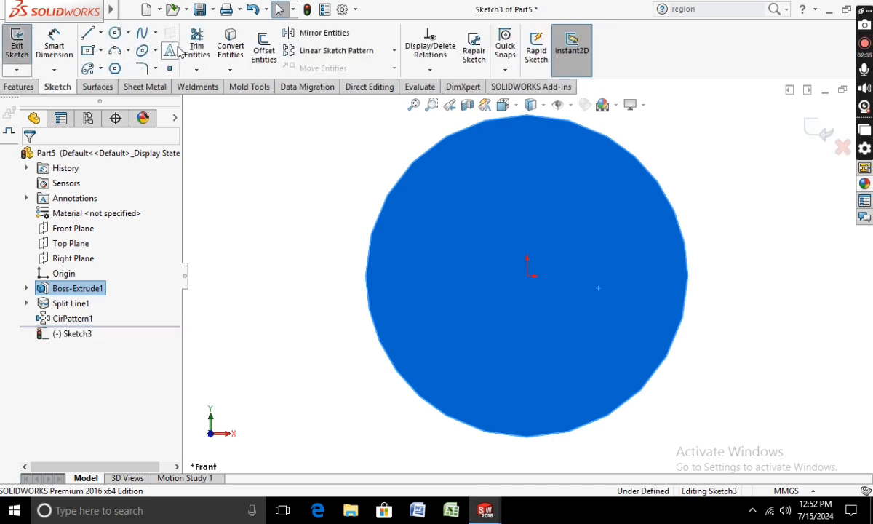
click(230, 45)
scroll(290, 266, up, 5)
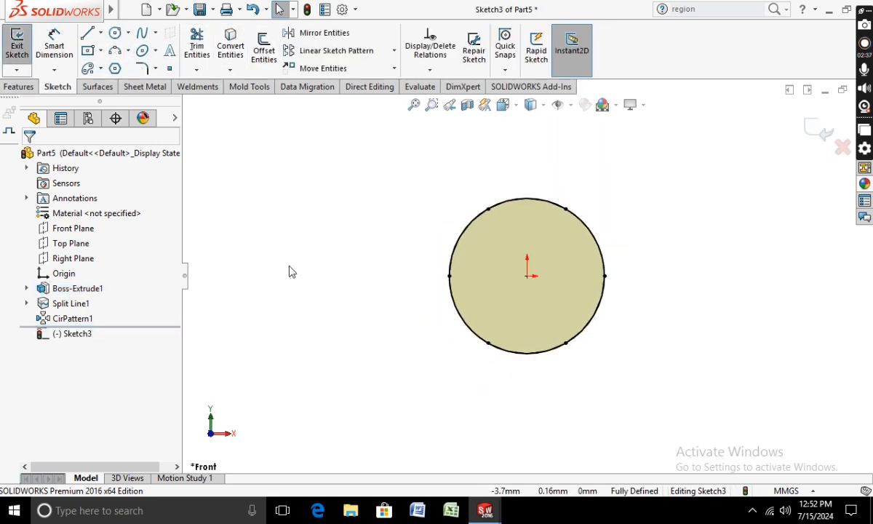
middle_drag(328, 303, 301, 308)
scroll(262, 295, up, 3)
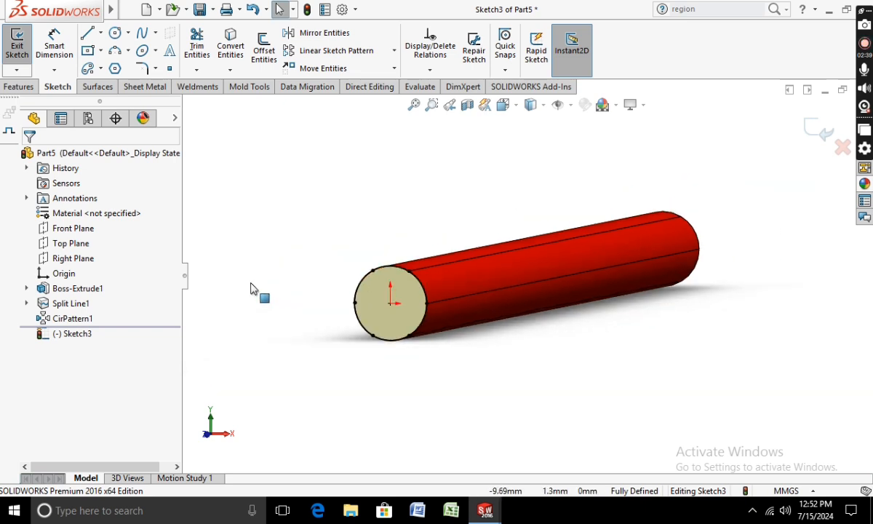
- Start an Extruded Boss from the converted circle with a blind depth of 5 mm, merged with the body
click(17, 86)
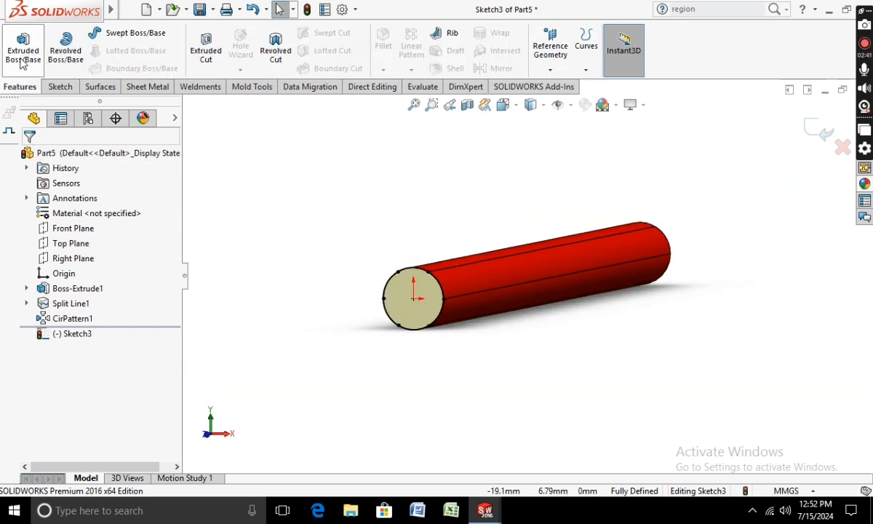
click(23, 51)
click(164, 292)
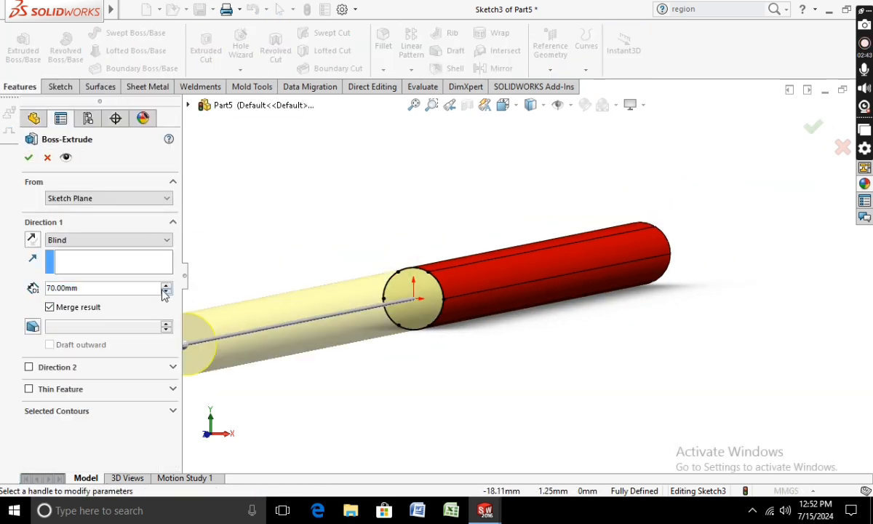
click(164, 291)
click(164, 291)
click(164, 291)
click(164, 291)
click(163, 290)
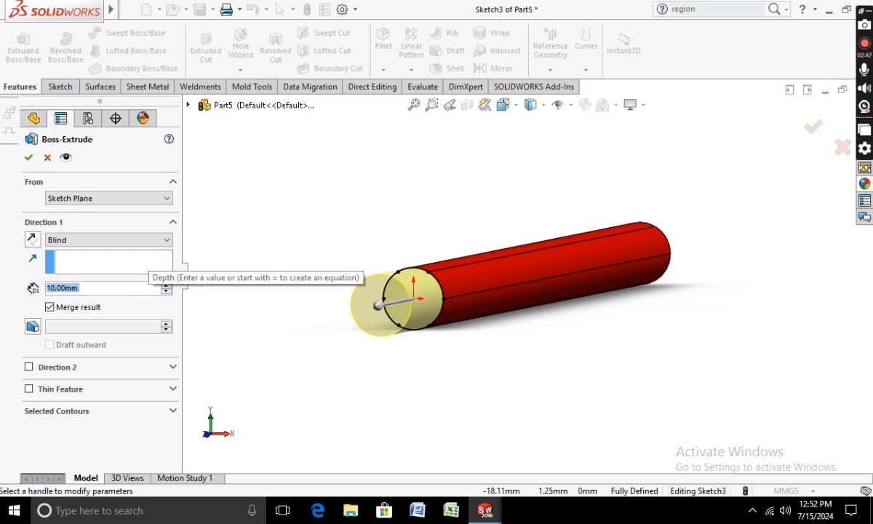
text(5)
key(Return)
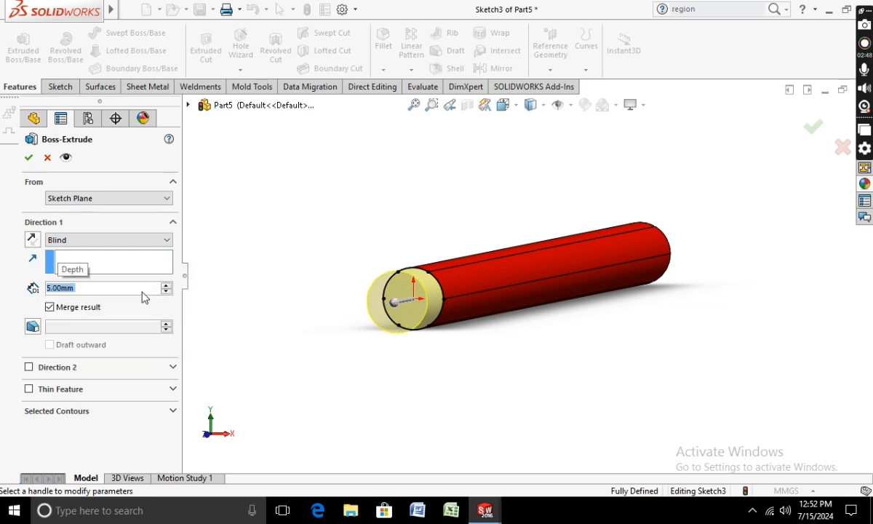
- Add an inward draft of 22° to the 5 mm boss extrusion and complete the tapered feature
click(35, 329)
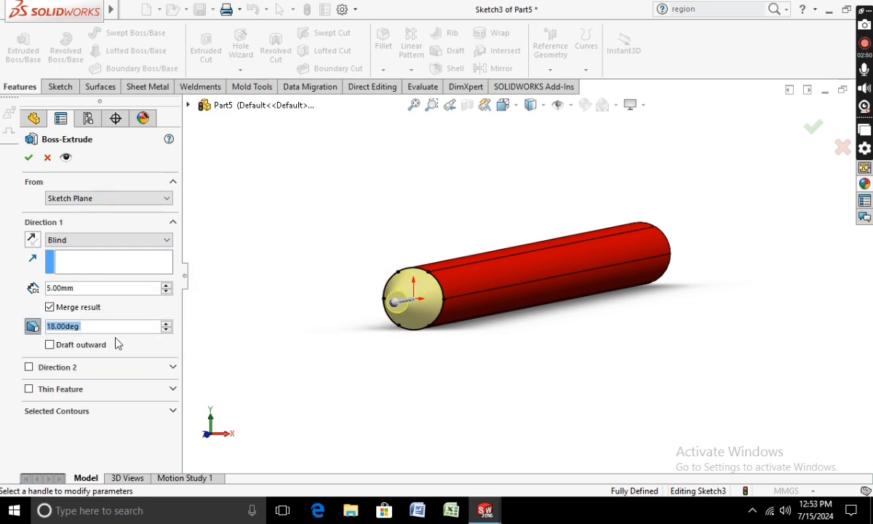
click(167, 326)
click(167, 326)
click(166, 326)
middle_drag(361, 366, 311, 358)
scroll(278, 348, up, 2)
scroll(313, 304, down, 4)
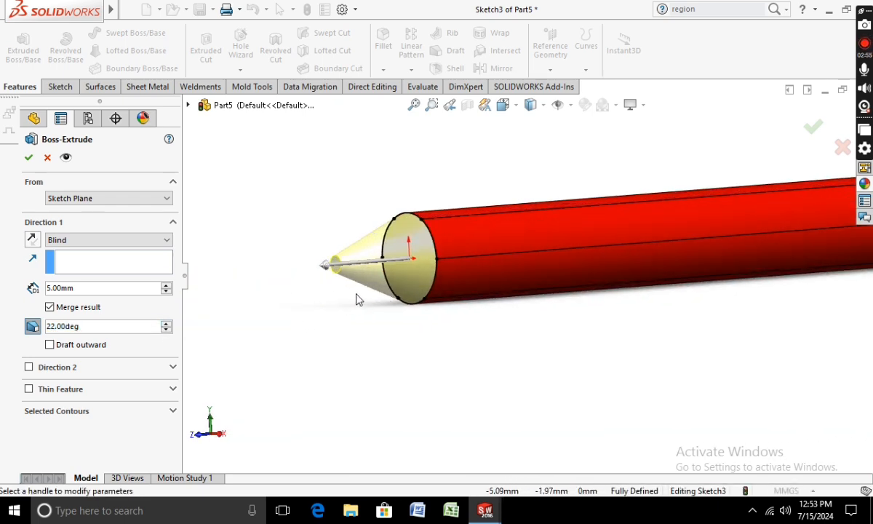
middle_drag(357, 298, 329, 315)
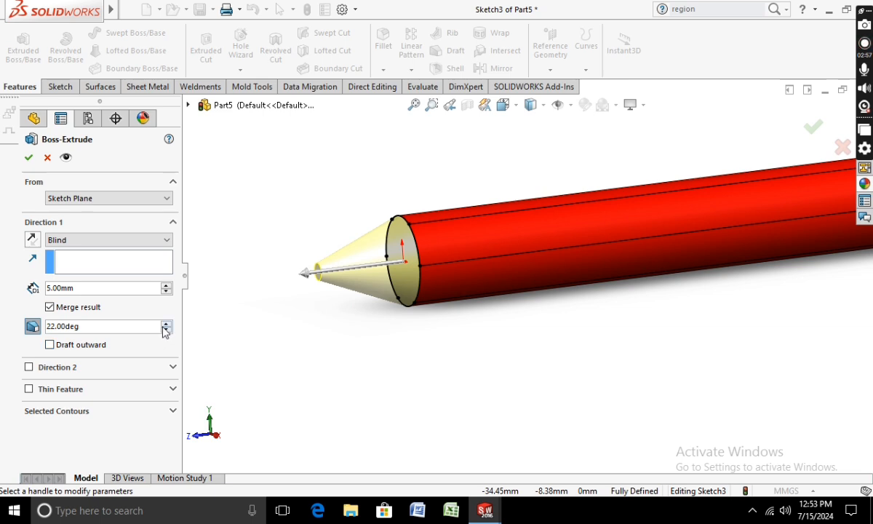
click(166, 324)
click(168, 330)
click(169, 331)
click(164, 325)
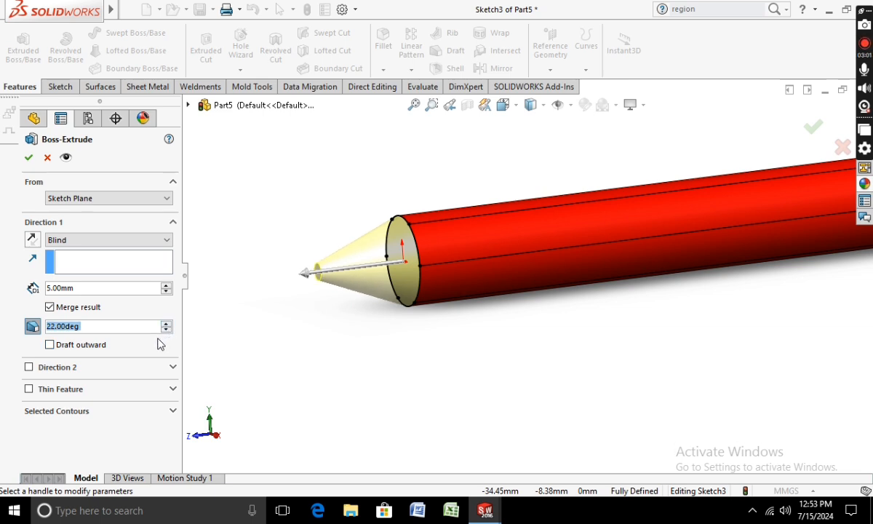
click(29, 162)
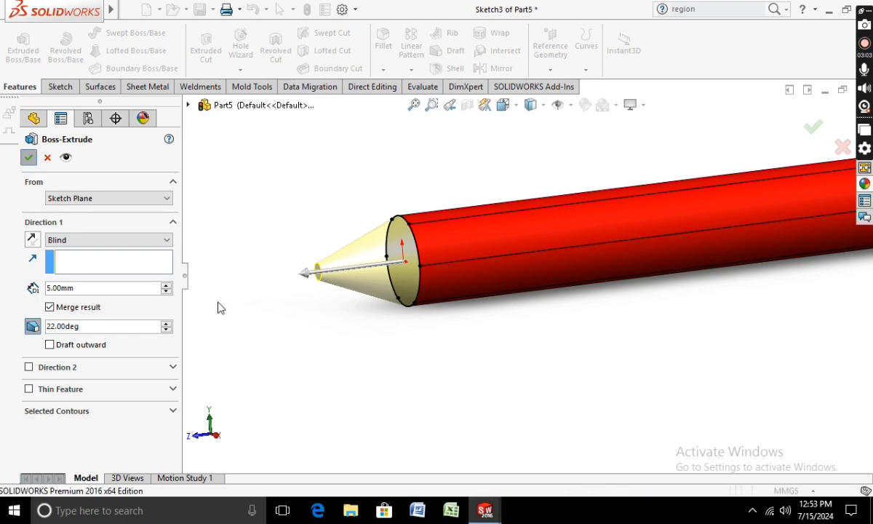
- Apply a pale yellow colour to the conical face of the tapered boss only
right_click(358, 283)
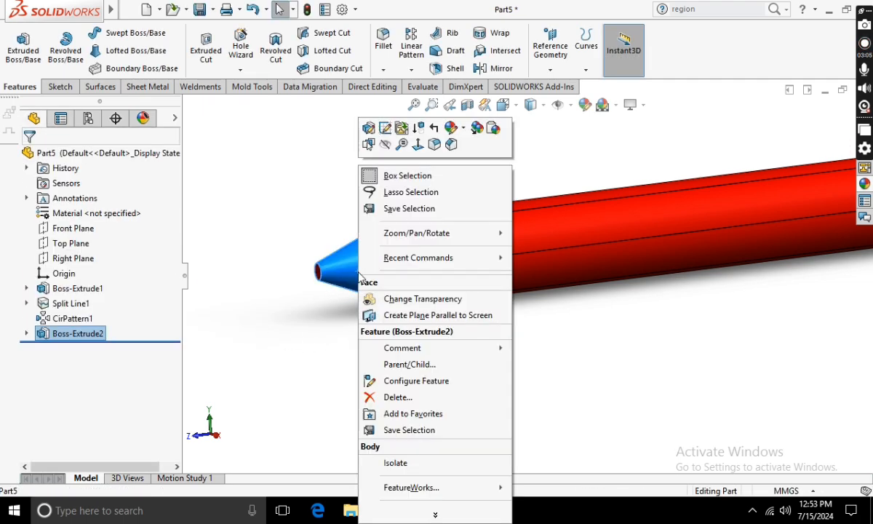
click(456, 131)
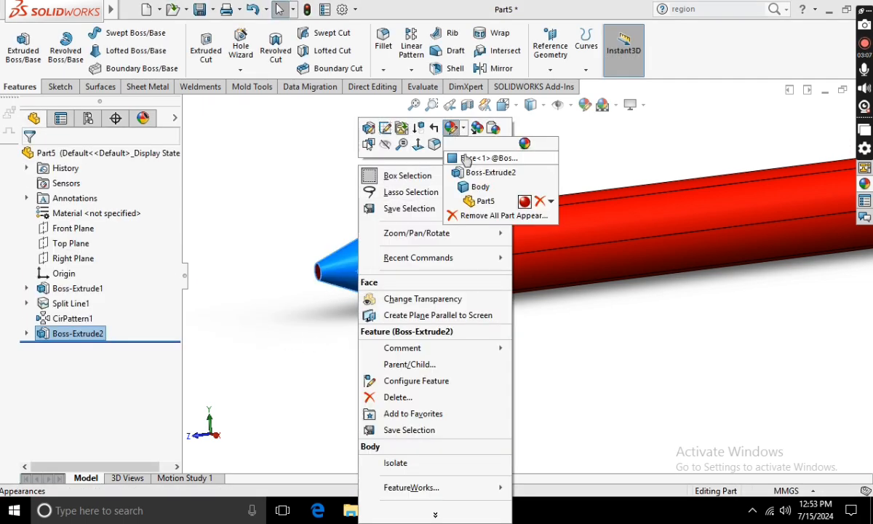
click(469, 142)
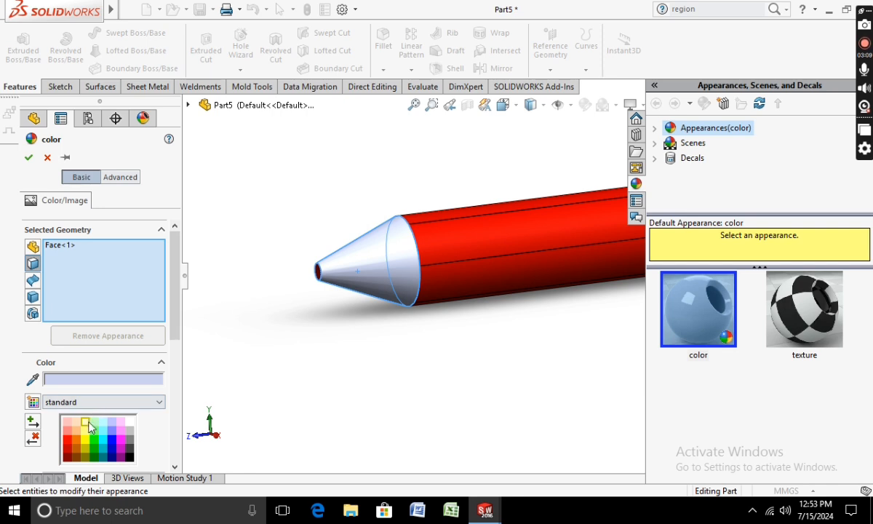
click(86, 424)
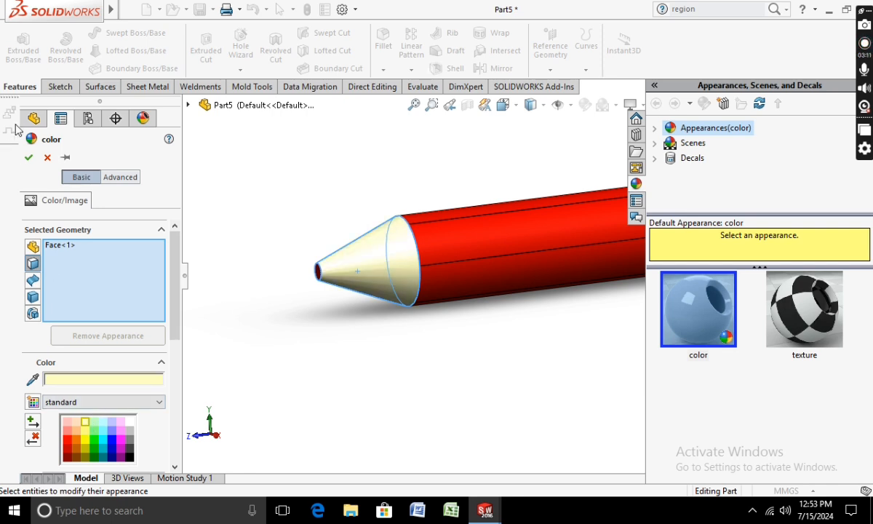
click(28, 159)
- Apply the same pale yellow colour to the small flat face at the end of the cone
mouse_move(233, 298)
middle_down()
mouse_move(311, 287)
mouse_move(342, 270)
middle_up()
right_click(342, 269)
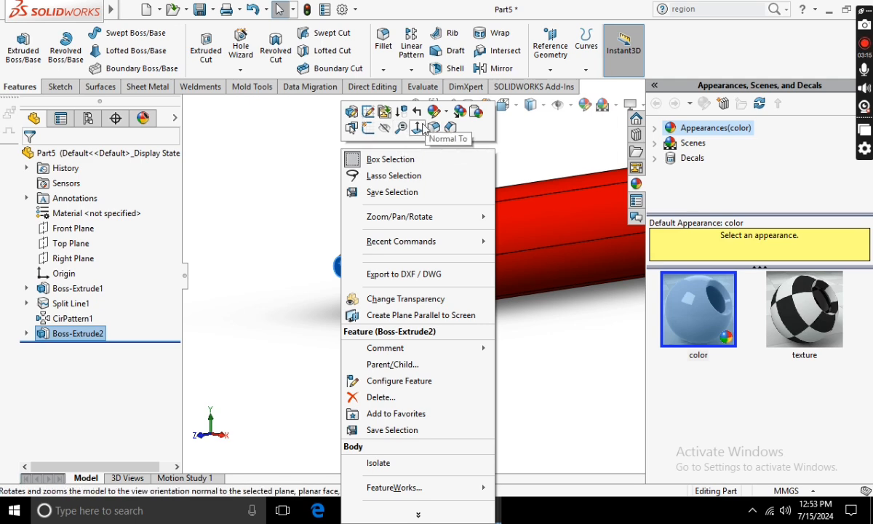
click(447, 115)
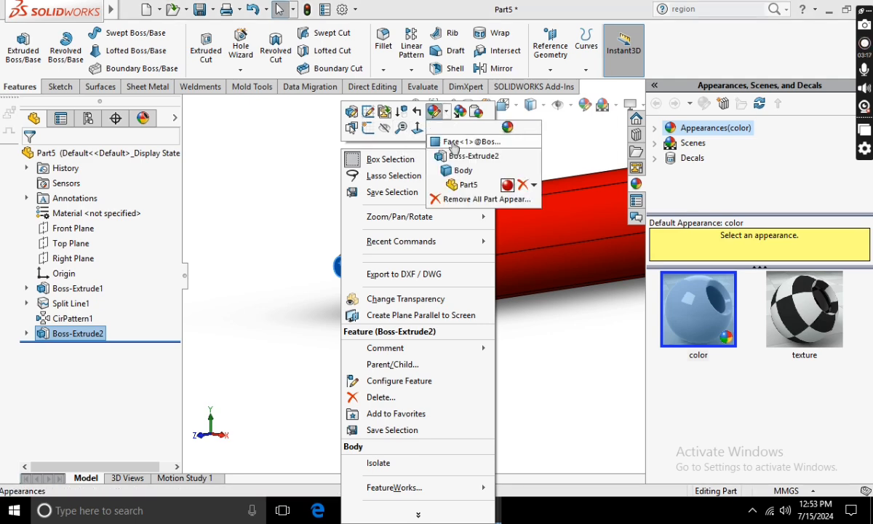
click(442, 142)
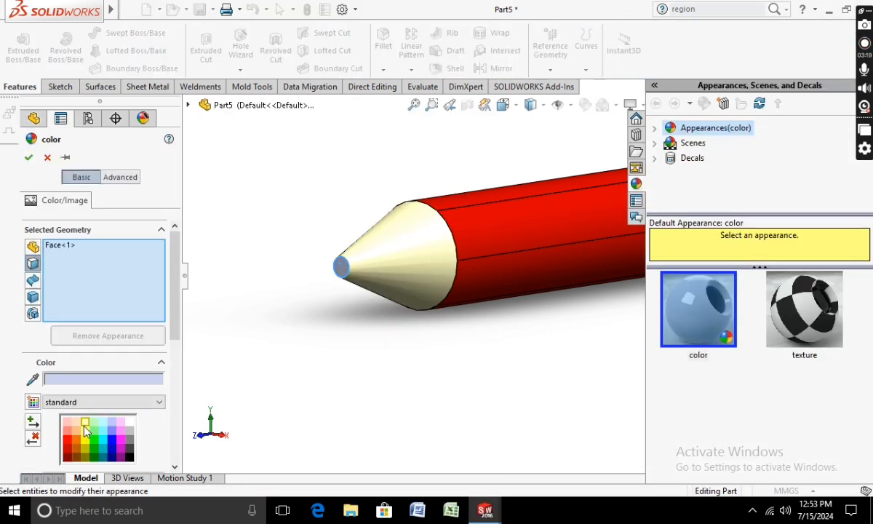
click(85, 423)
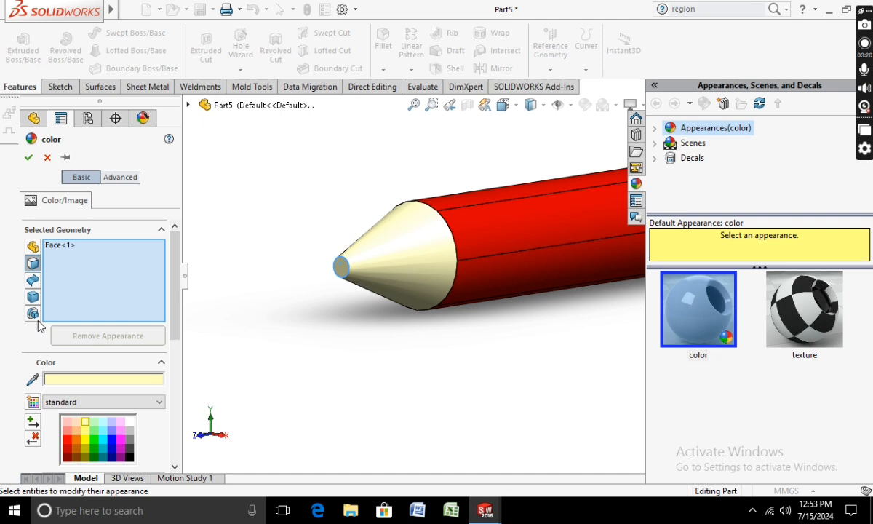
click(28, 158)
- Inspect the coloured cone and pencil body from the side at different magnifications
middle_drag(402, 356, 385, 354)
scroll(384, 355, up, 4)
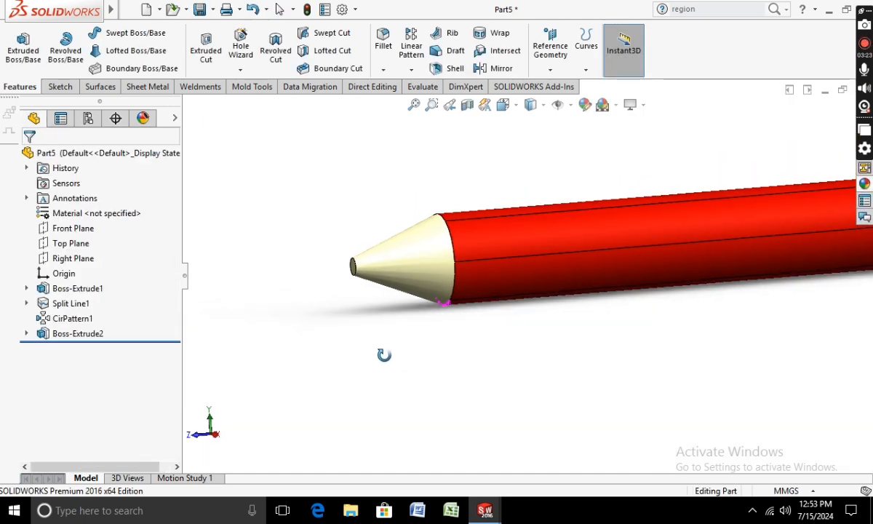
scroll(568, 356, up, 1)
scroll(502, 361, down, 1)
scroll(484, 322, down, 1)
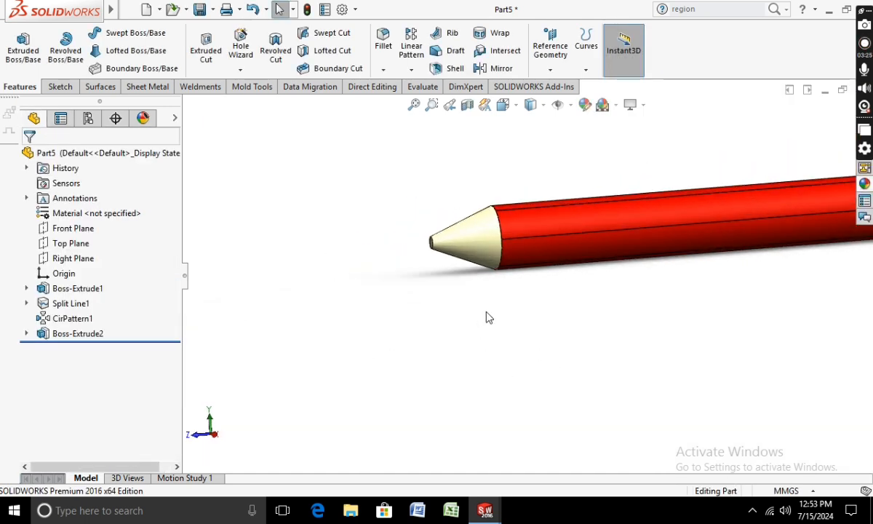
scroll(546, 324, up, 4)
scroll(569, 291, down, 2)
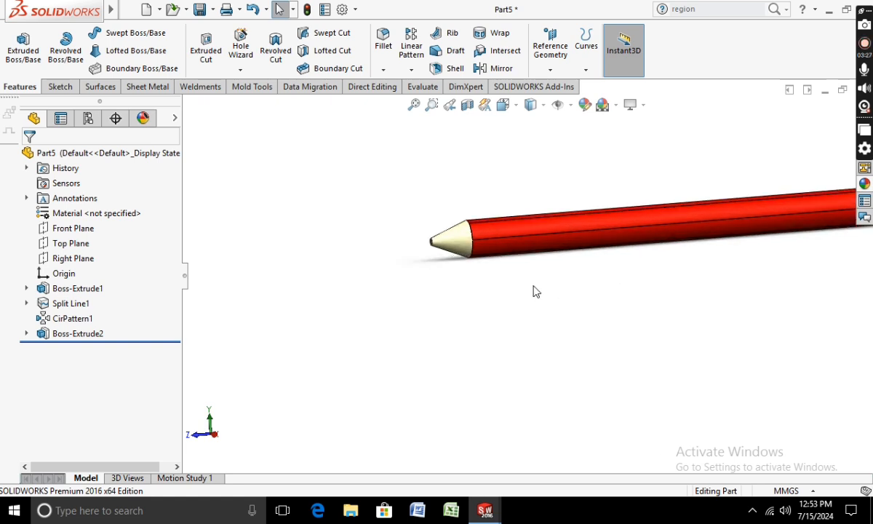
- Start a sketch on the cone's small flat end face, viewed normal to it, and convert the face's circular edge into sketch entities
middle_drag(411, 283, 435, 290)
scroll(444, 262, down, 1)
scroll(432, 240, down, 3)
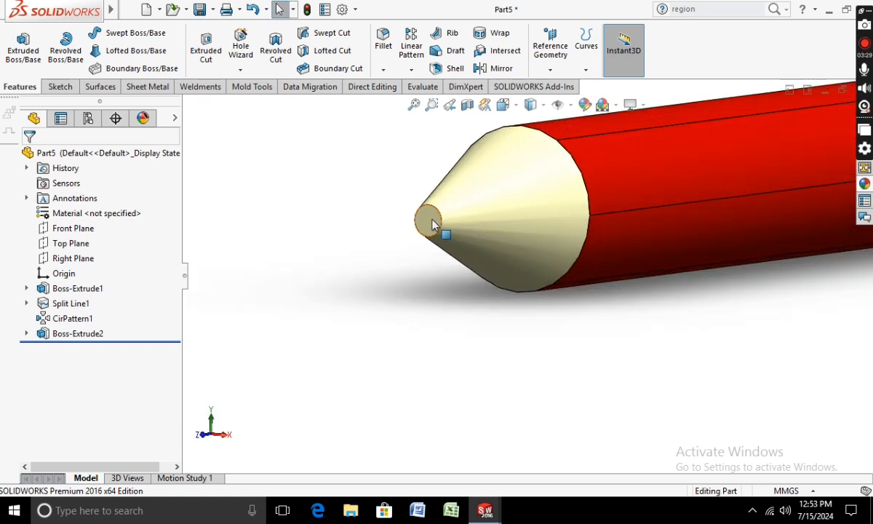
right_click(432, 225)
click(515, 133)
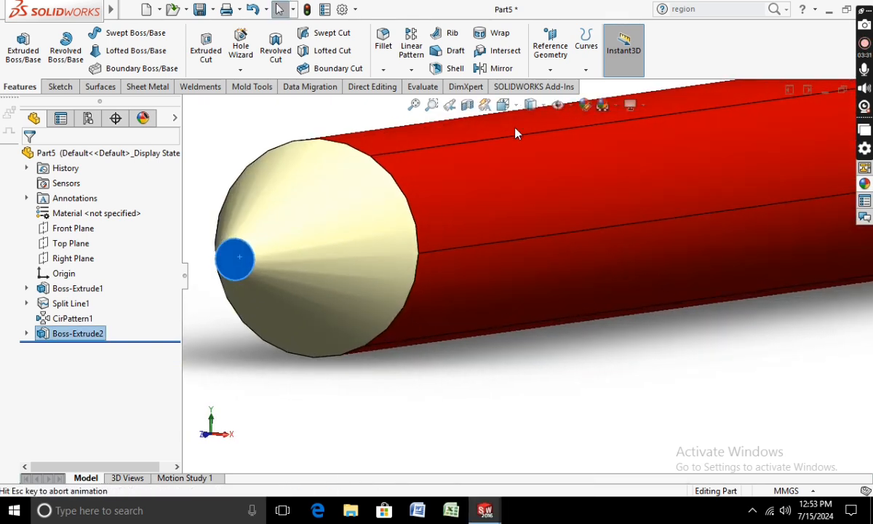
click(61, 87)
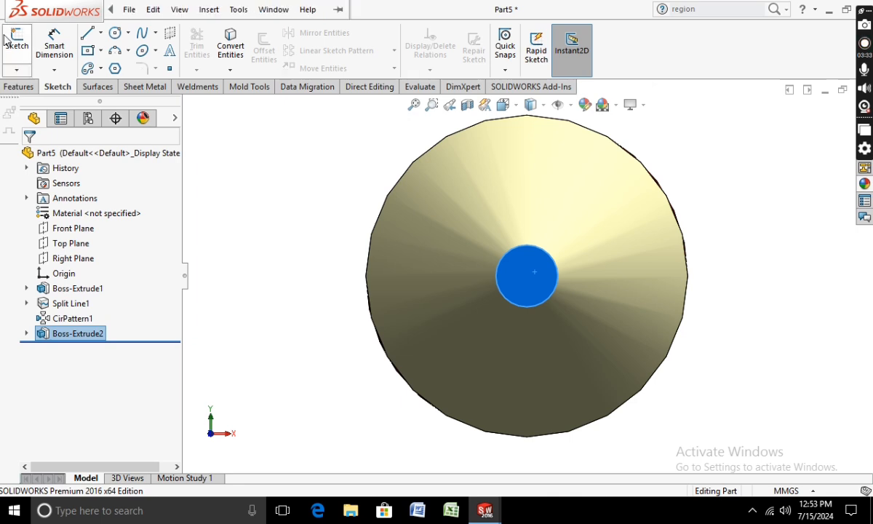
click(8, 41)
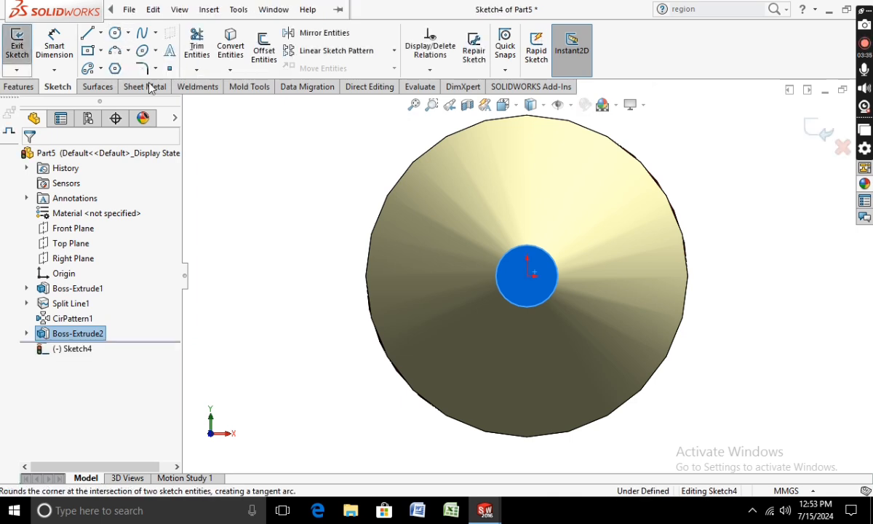
click(231, 46)
- Start an Extruded Boss from the small converted circle with a blind depth of 2 mm and an inward draft of 24°
key(z)
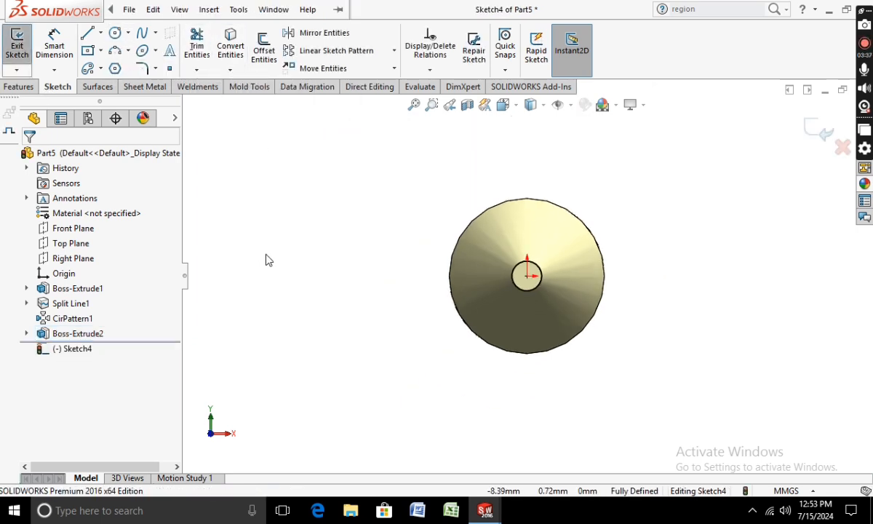
middle_drag(269, 260, 242, 254)
scroll(241, 254, up, 3)
middle_drag(310, 323, 292, 318)
scroll(291, 318, up, 1)
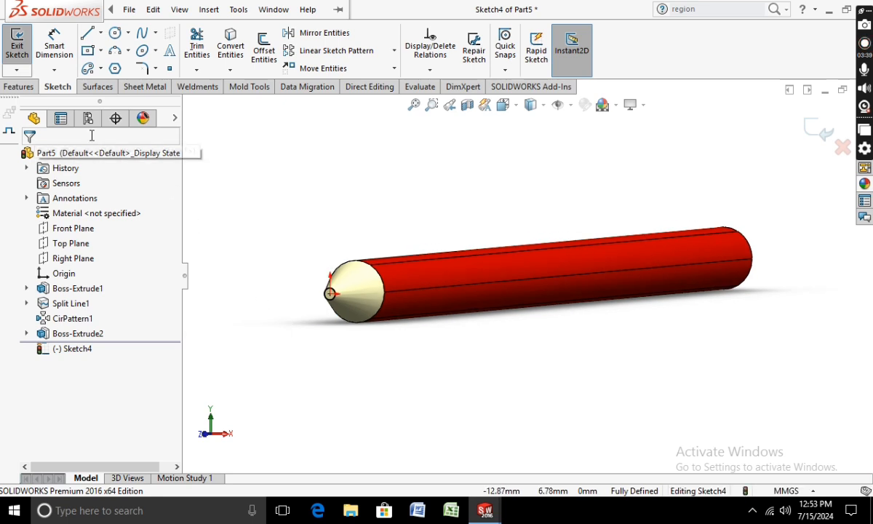
click(19, 87)
click(22, 49)
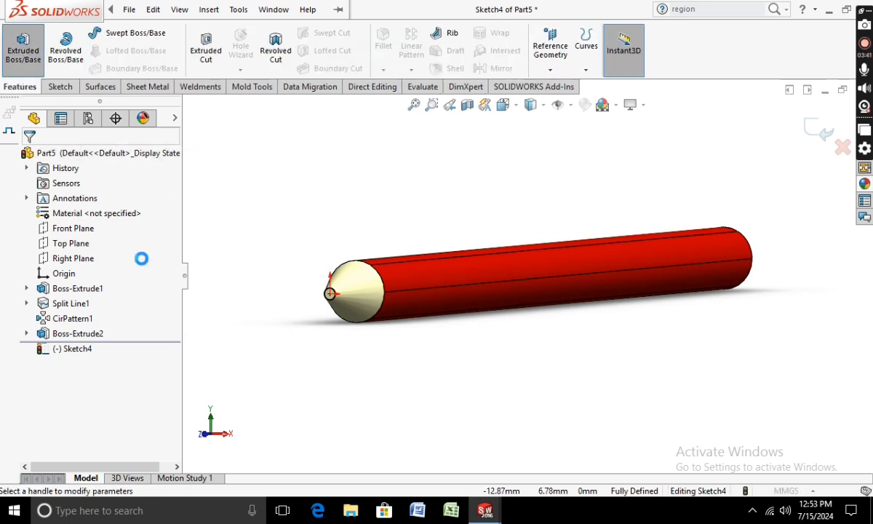
scroll(306, 353, down, 2)
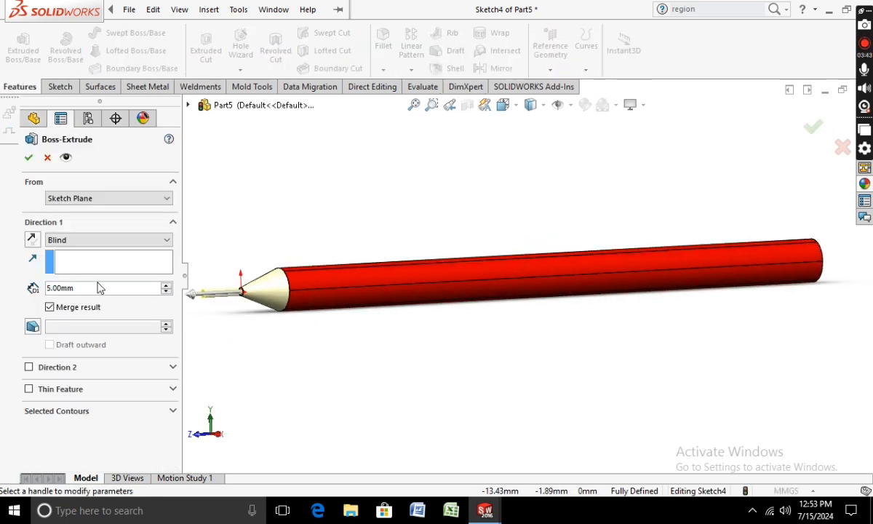
click(33, 326)
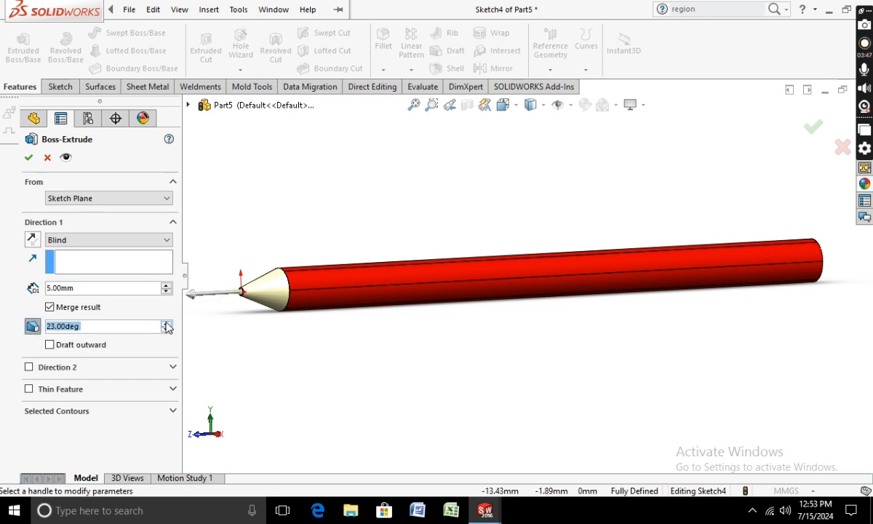
click(167, 324)
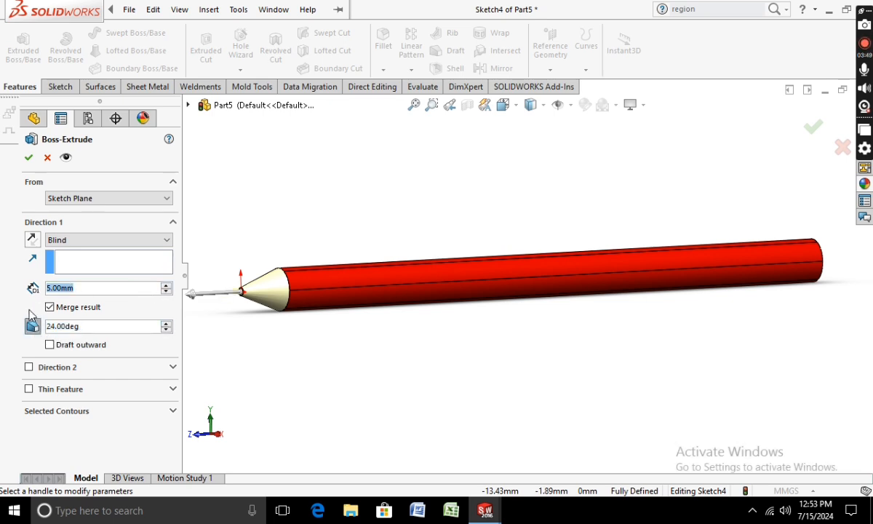
key(BackSpace)
text(2)
key(Return)
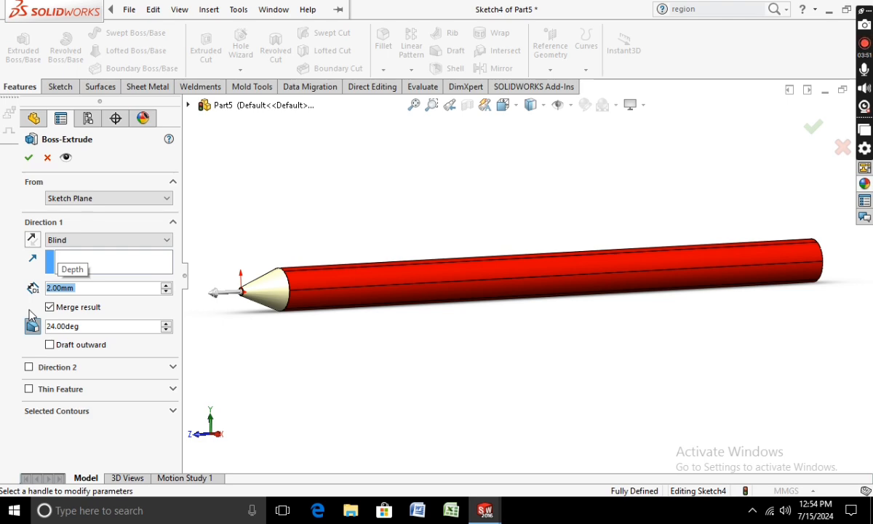
- Set the lead tip's draft angle to 25° and complete the pointed extrusion
scroll(380, 335, down, 5)
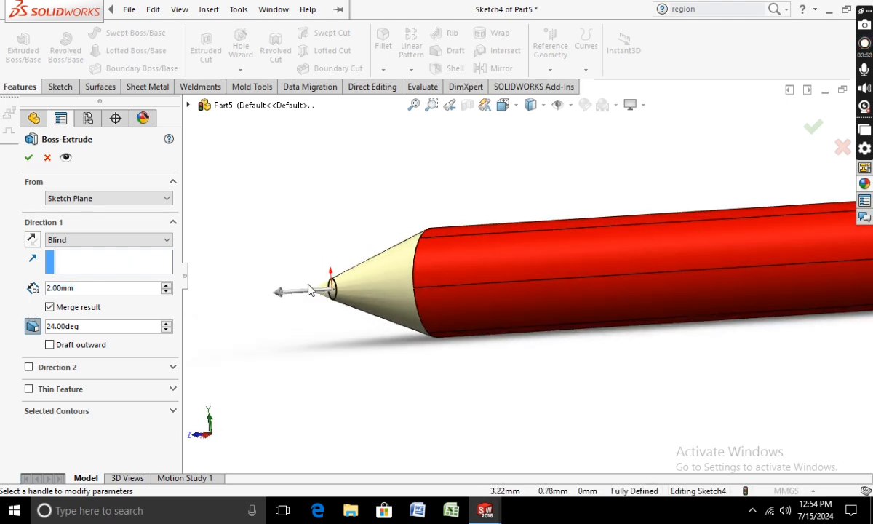
scroll(309, 290, down, 5)
mouse_move(412, 325)
middle_down()
mouse_move(436, 324)
mouse_move(462, 360)
mouse_move(362, 388)
middle_up()
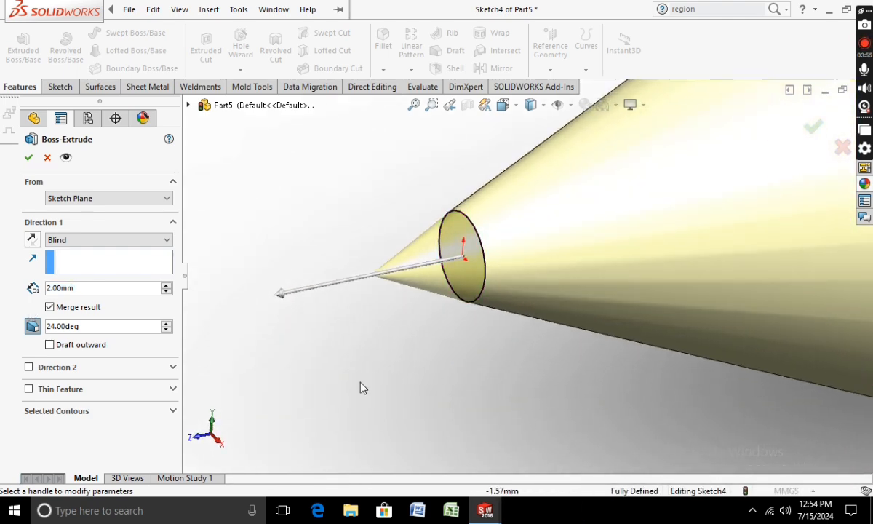
click(166, 324)
click(167, 324)
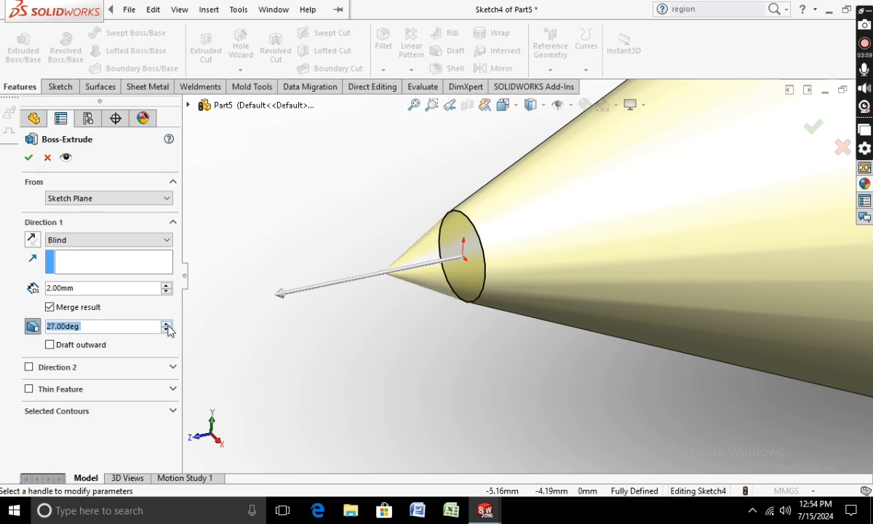
click(166, 331)
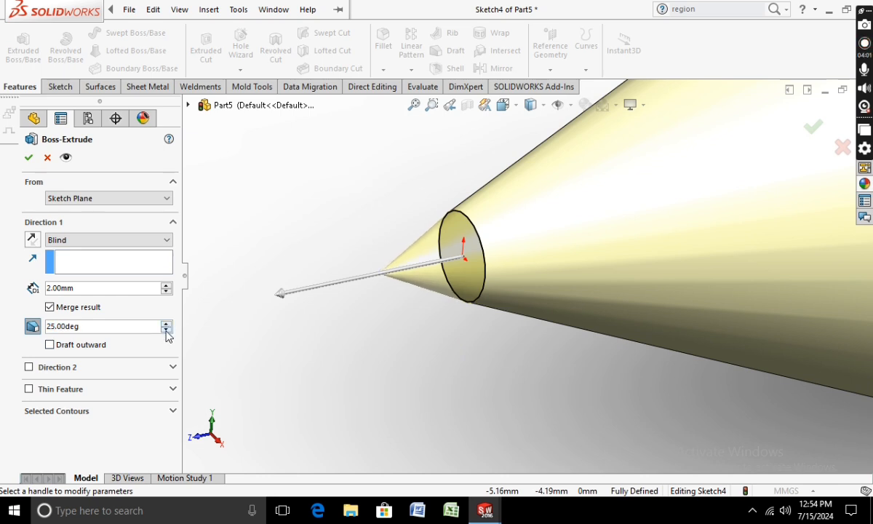
middle_drag(312, 324, 312, 384)
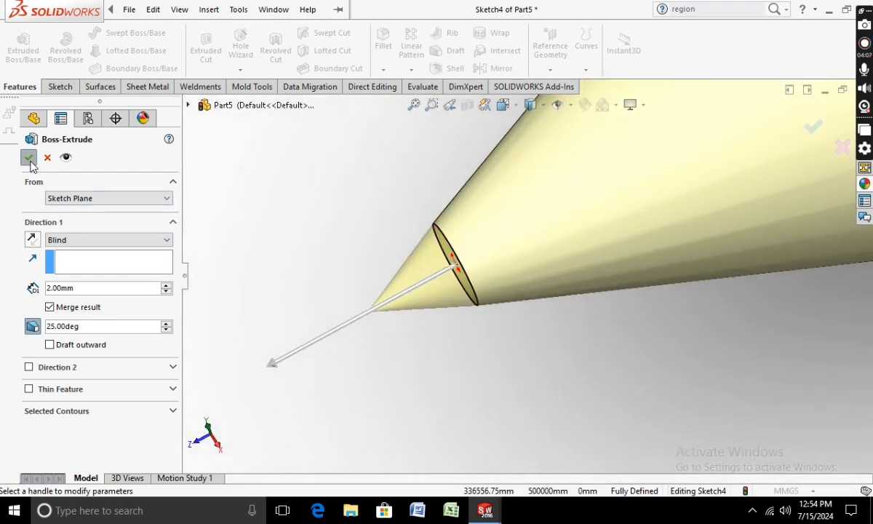
click(29, 159)
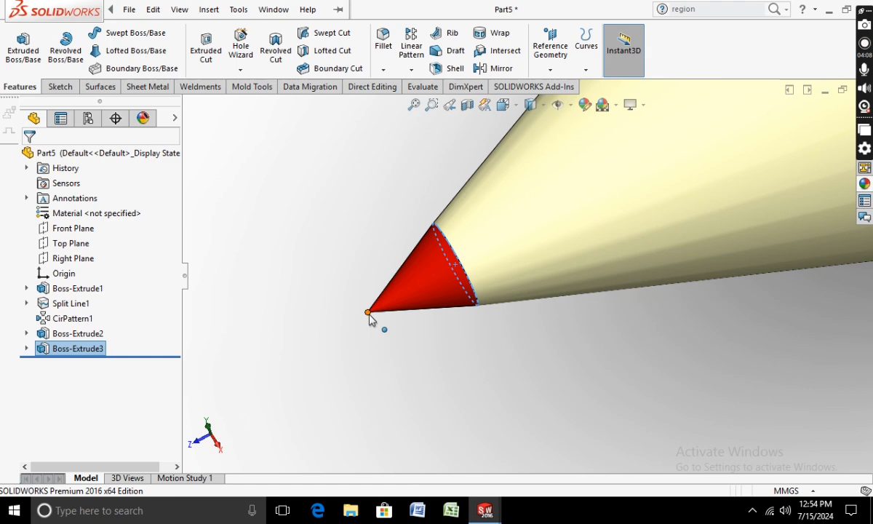
- Colour the lead tip's conical face medium grey from the standard colour palette
right_click(420, 300)
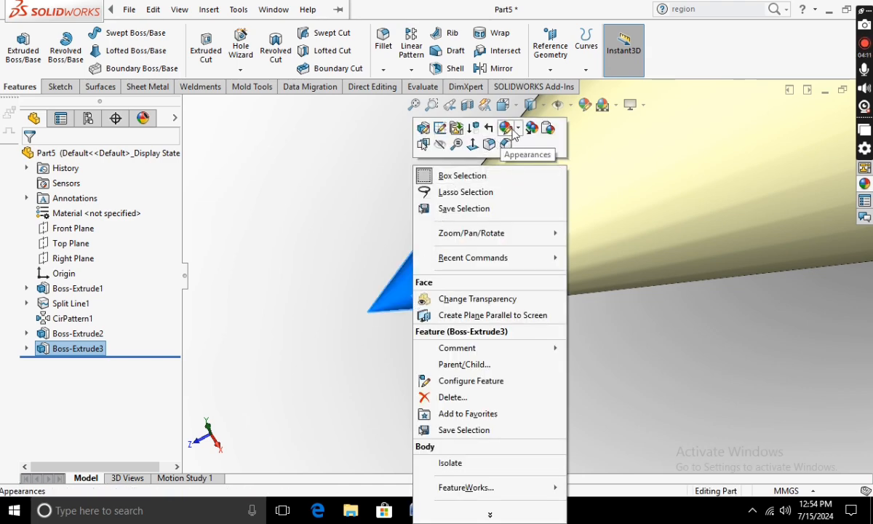
click(518, 129)
click(532, 159)
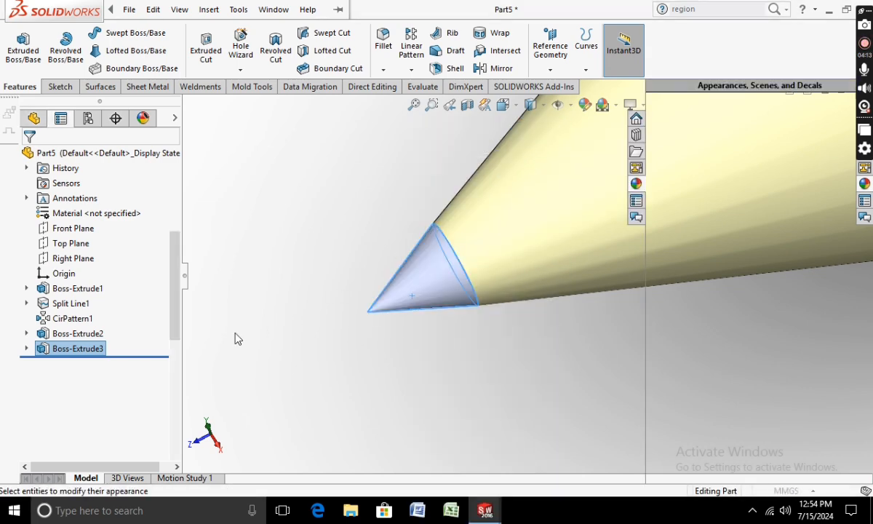
click(130, 456)
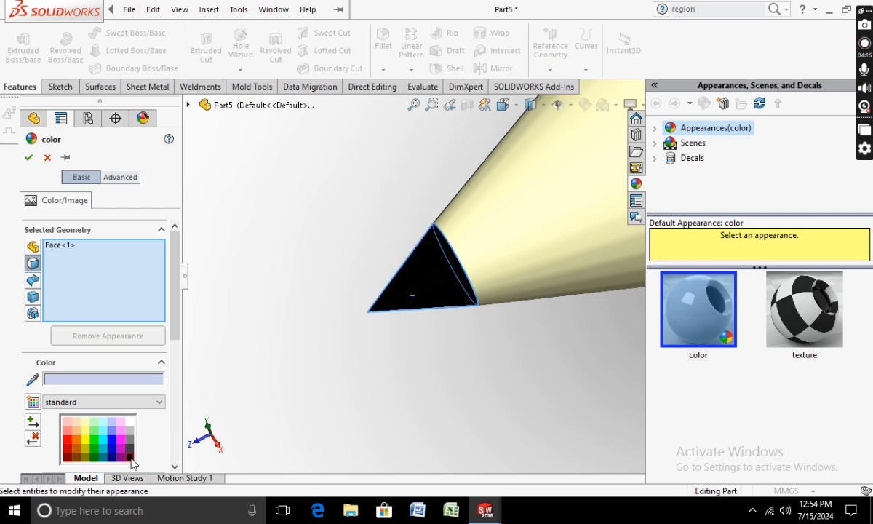
click(132, 450)
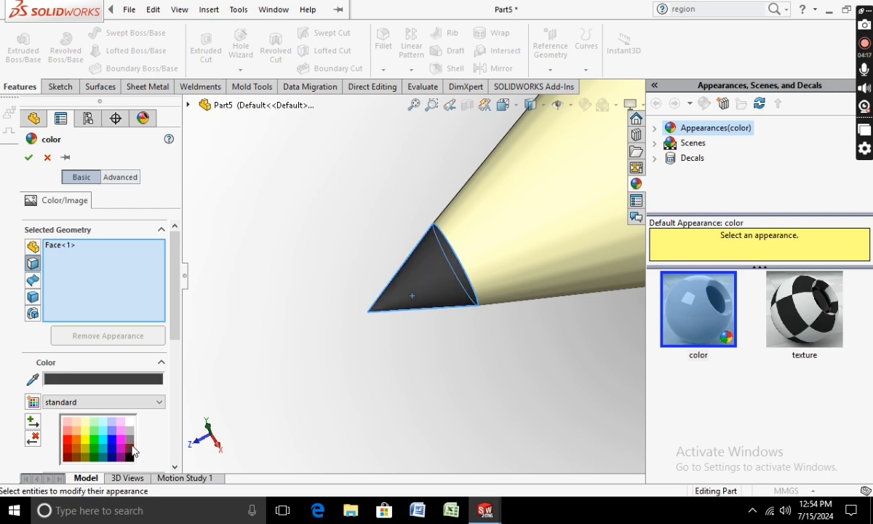
click(132, 441)
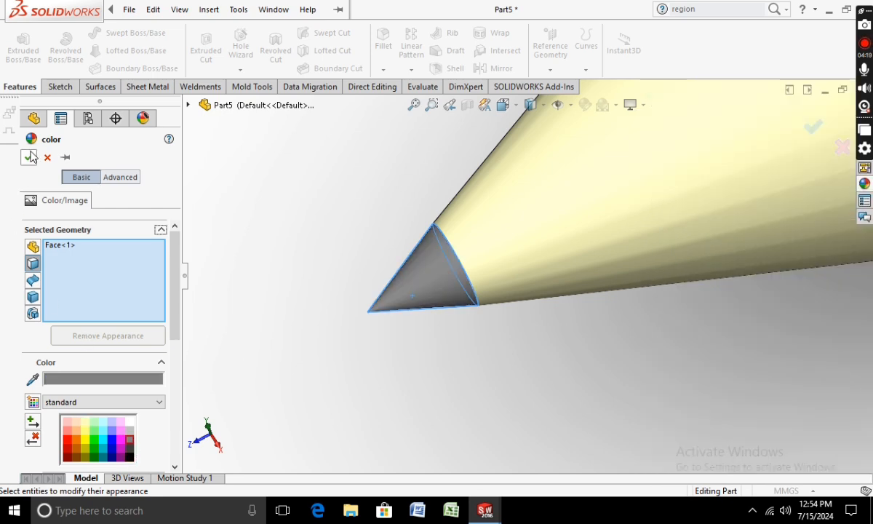
click(29, 157)
- Select the pencil body's flat rear end face and orient the view normal to it, ready for sketching
scroll(490, 318, up, 2)
scroll(628, 246, up, 10)
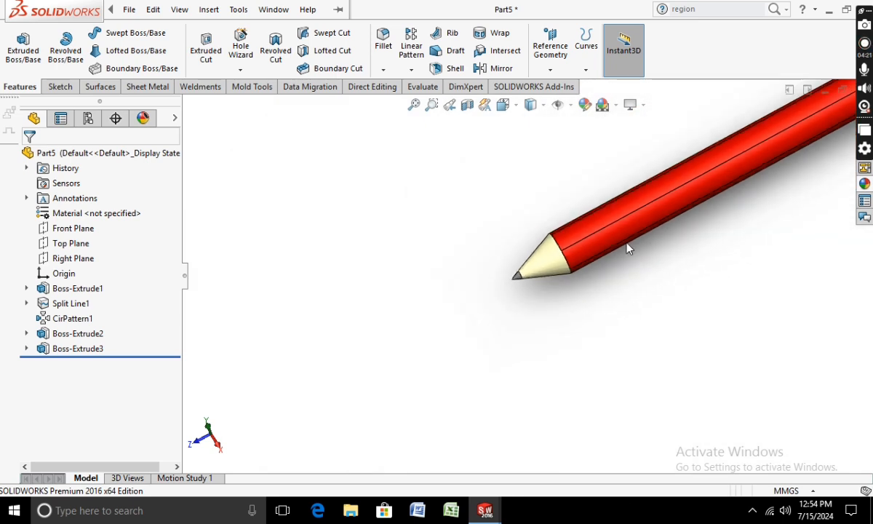
scroll(654, 225, down, 4)
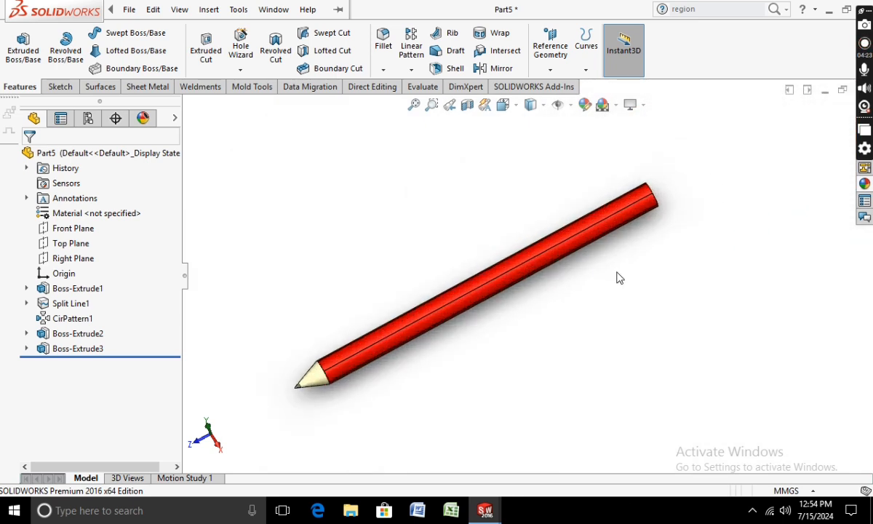
scroll(618, 273, down, 3)
scroll(633, 240, up, 4)
mouse_move(638, 231)
middle_down()
mouse_move(530, 286)
mouse_move(535, 295)
middle_up()
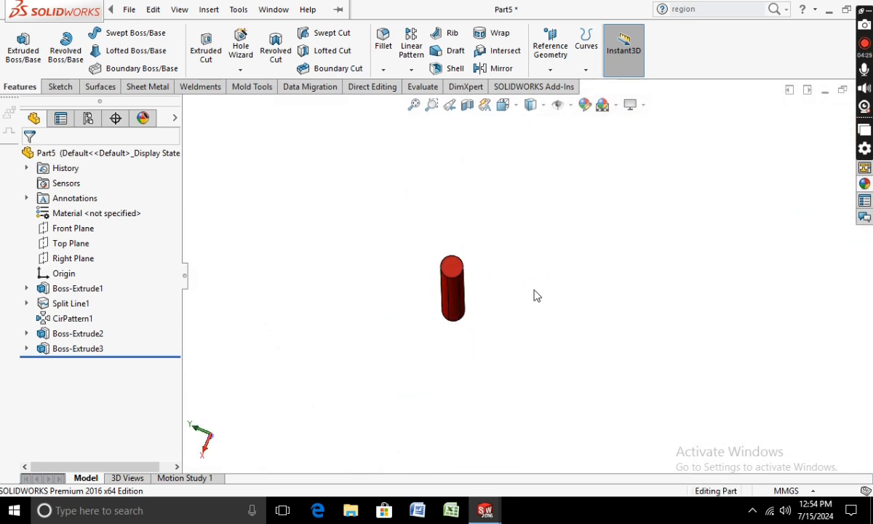
right_click(452, 271)
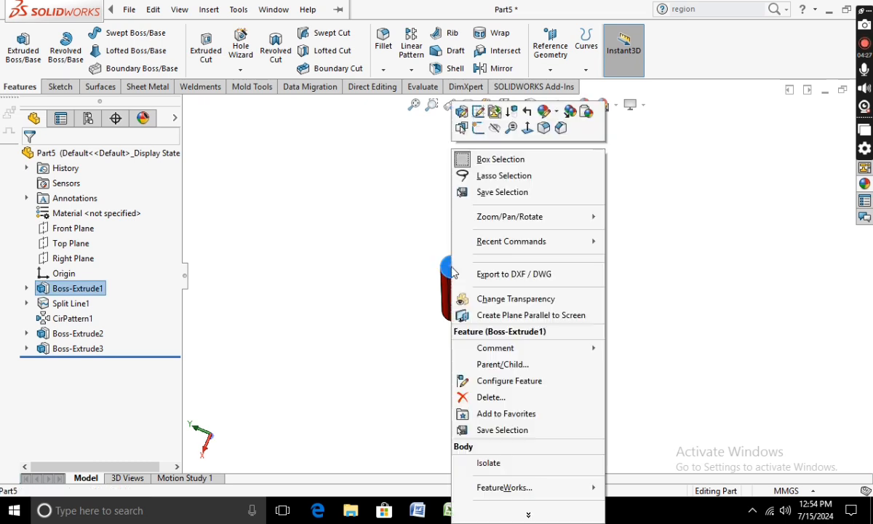
click(524, 139)
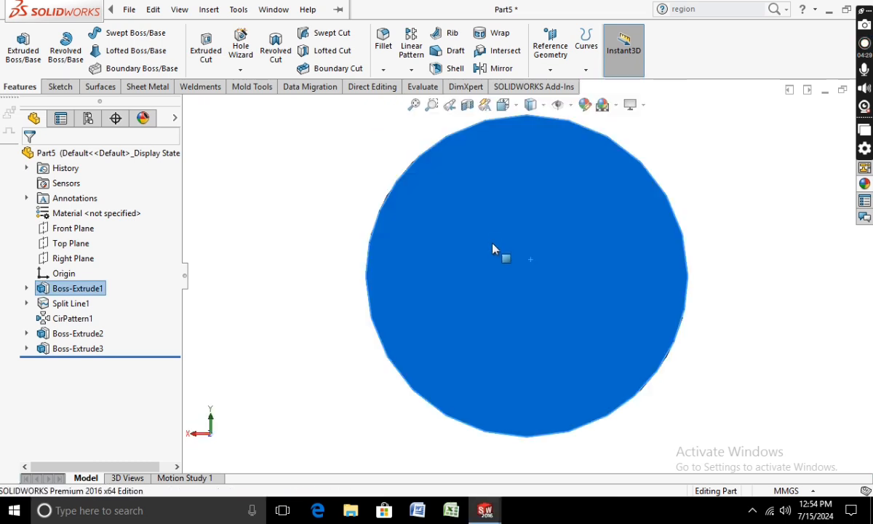
click(60, 86)
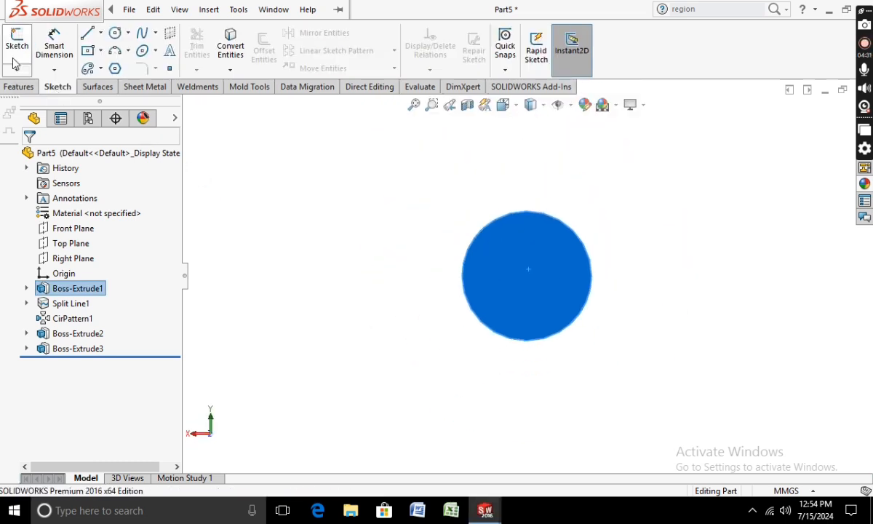
click(16, 45)
click(129, 10)
click(399, 228)
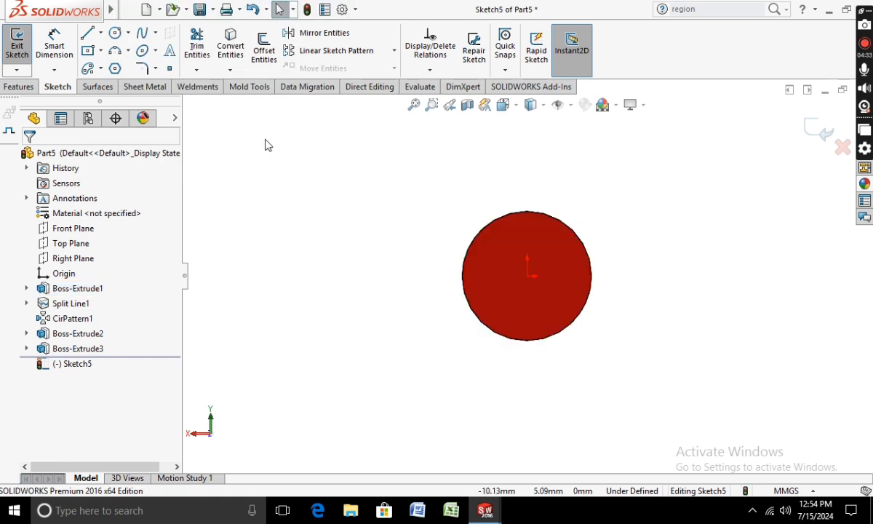
click(230, 46)
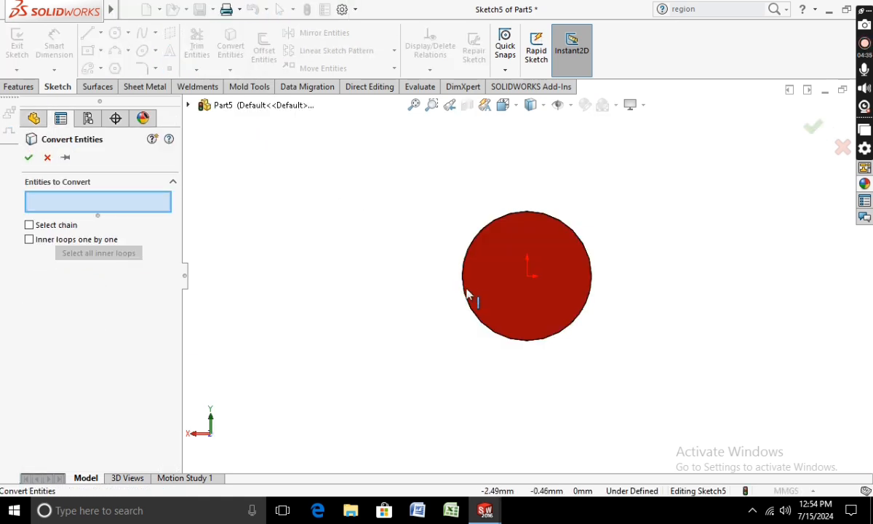
click(46, 157)
click(16, 48)
- Start a sketch on the pencil's flat rear end face and convert the face's circular outline into sketch entities
click(508, 283)
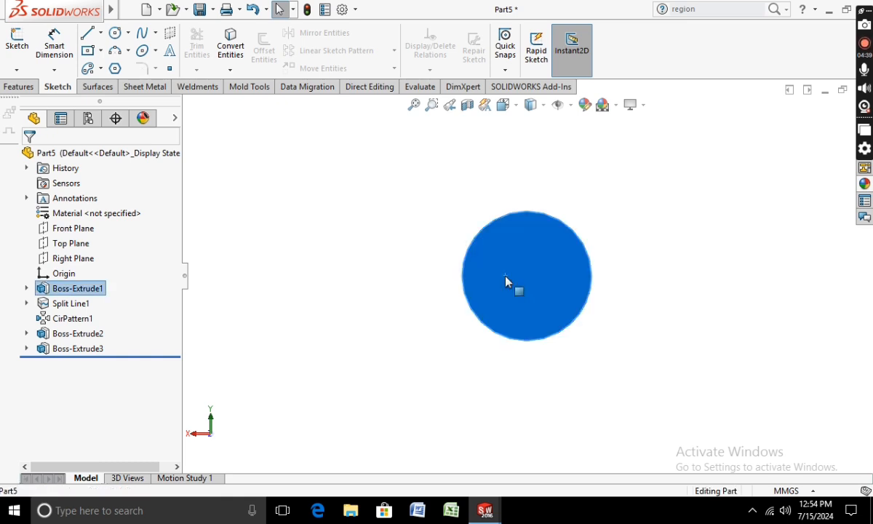
right_click(508, 283)
click(18, 47)
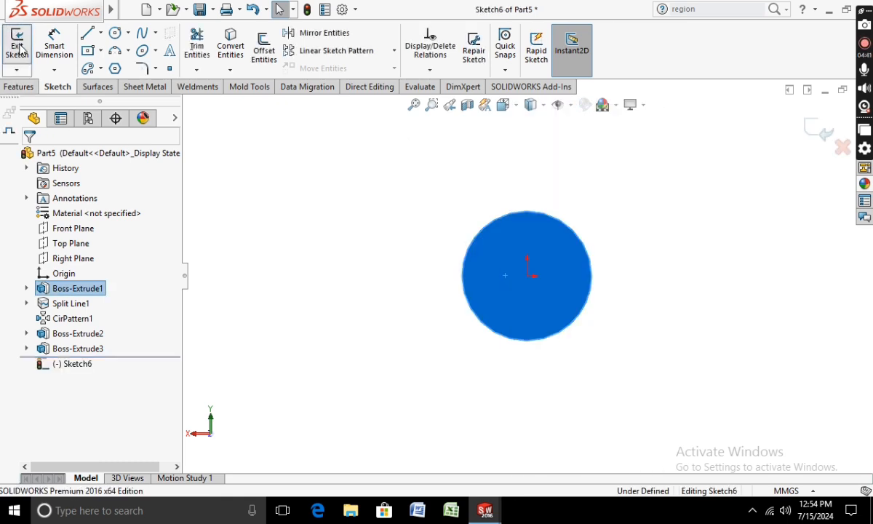
click(230, 47)
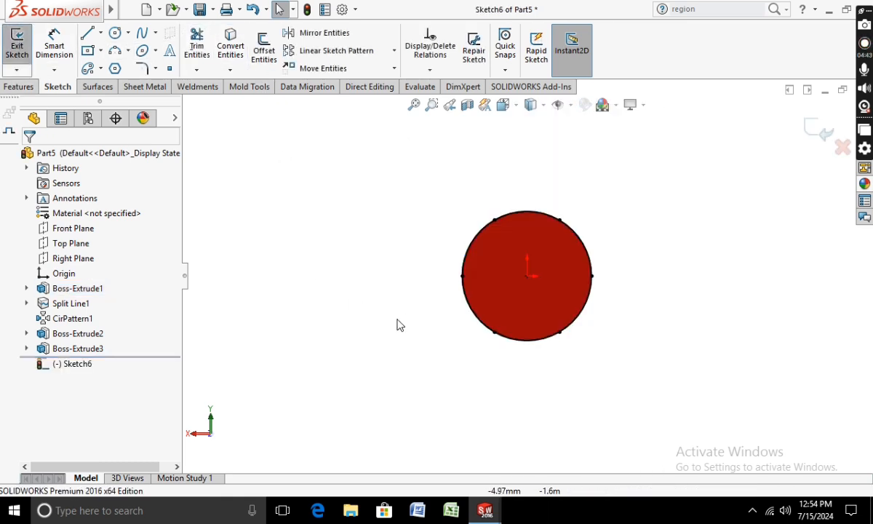
- Extrude the converted rear circle outward as a boss with a blind depth of 5 mm, merged with the body
click(18, 86)
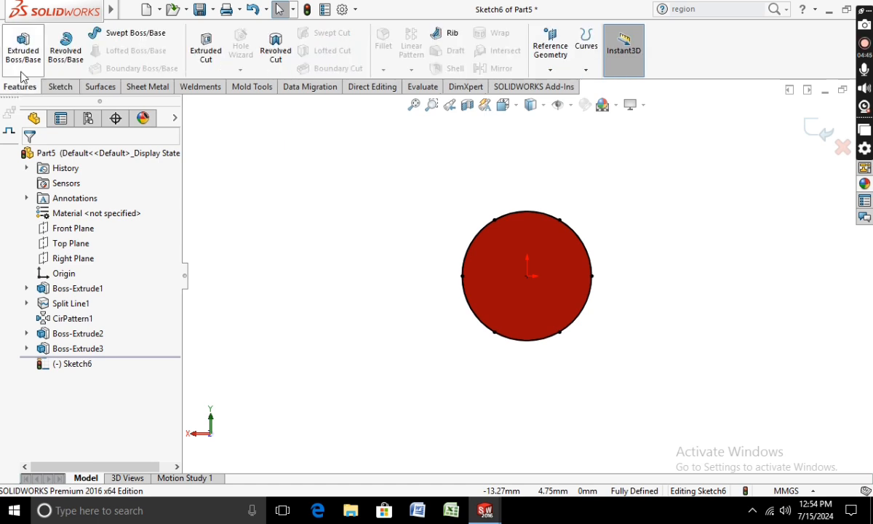
click(23, 47)
middle_drag(353, 305, 455, 313)
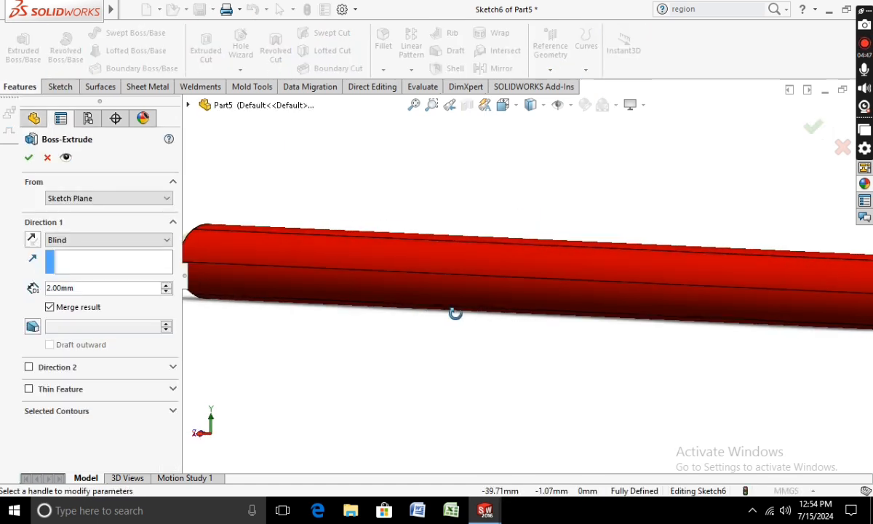
scroll(455, 313, up, 3)
click(166, 286)
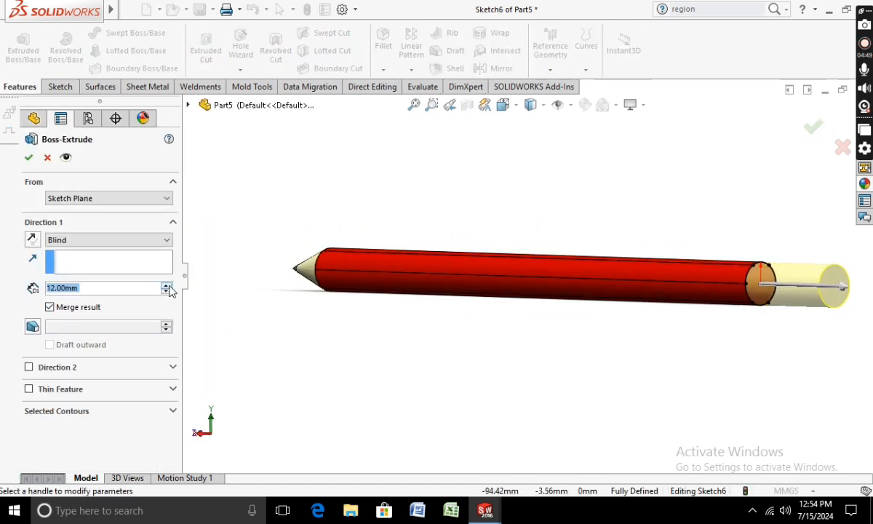
click(167, 286)
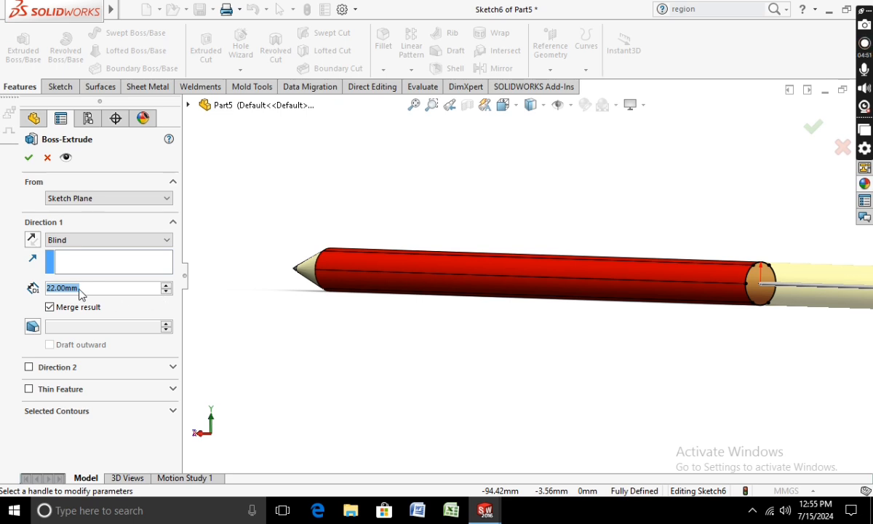
key(BackSpace)
text(5)
key(Return)
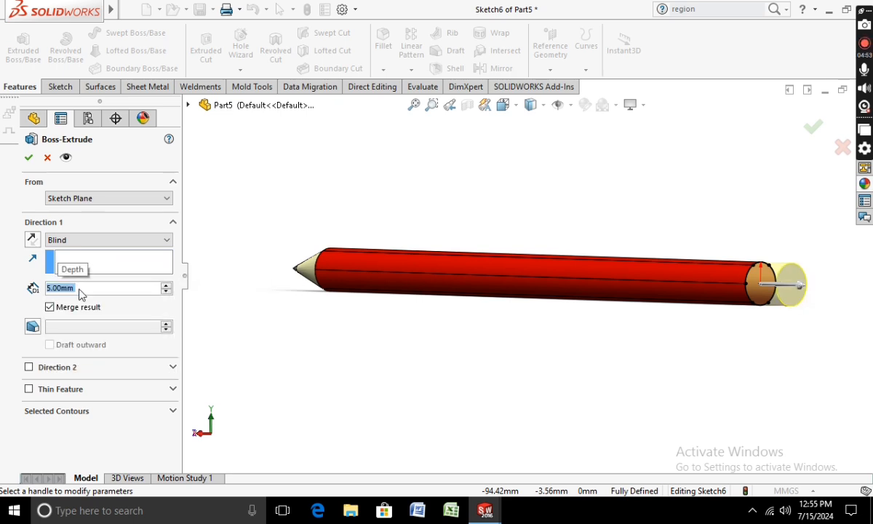
click(29, 159)
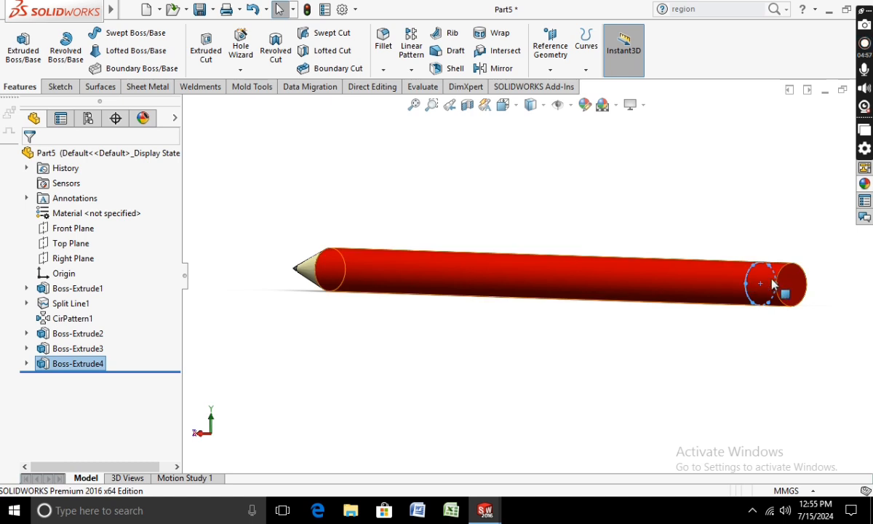
- Open the appearance options for the 5 mm extrusion at the pencil's rear end
right_click(728, 280)
click(569, 216)
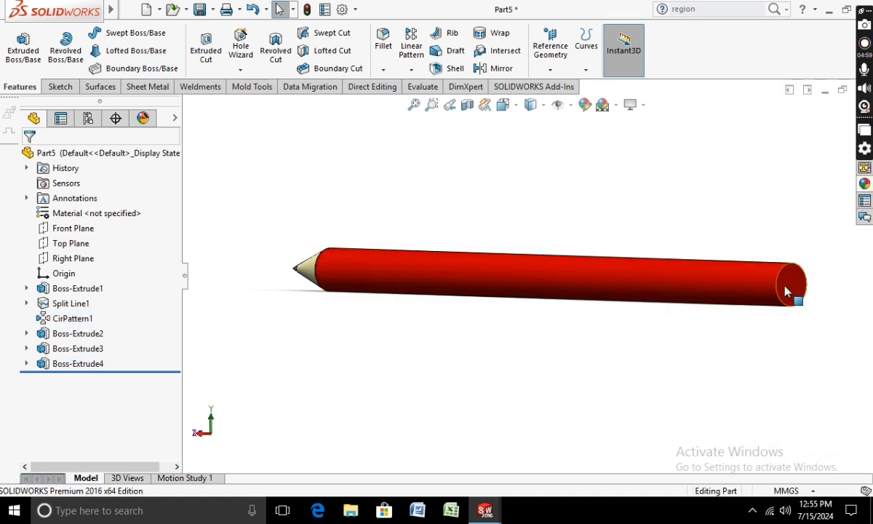
right_click(93, 364)
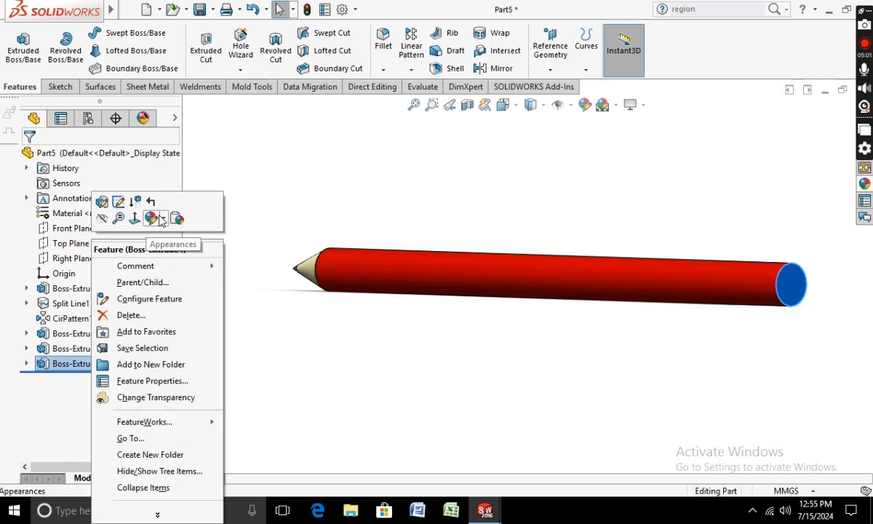
click(152, 218)
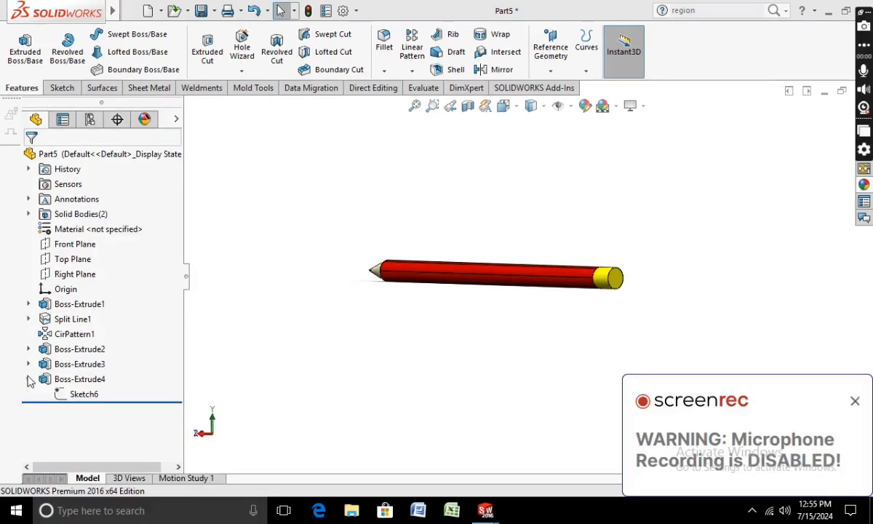
- Review the feature definition of the yellow rear extrusion, including its depth and merge setting
right_click(72, 379)
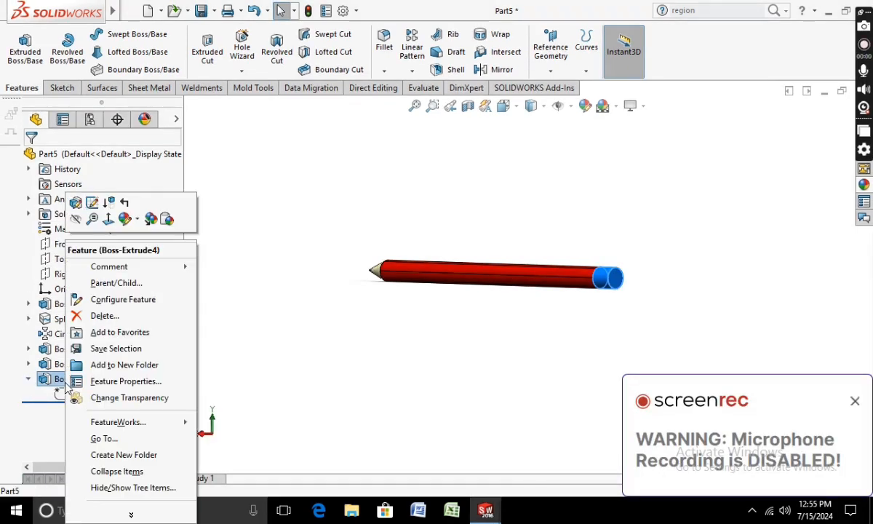
click(76, 204)
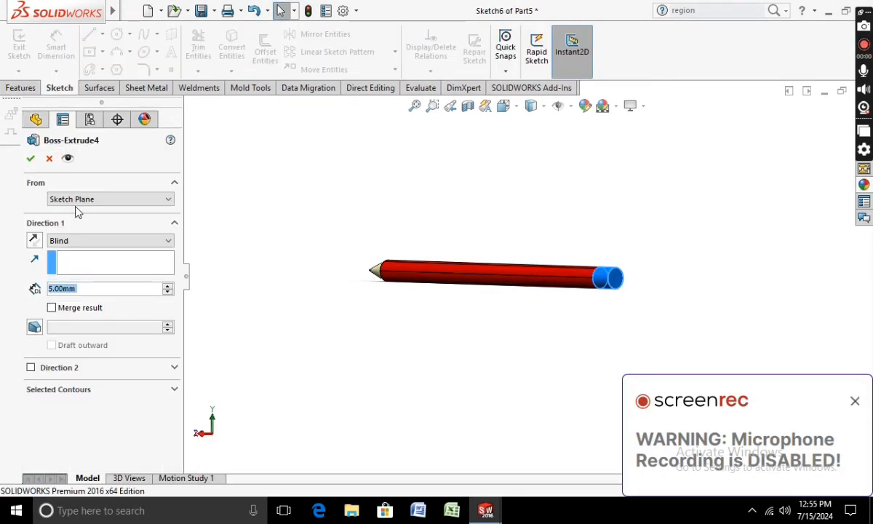
click(31, 158)
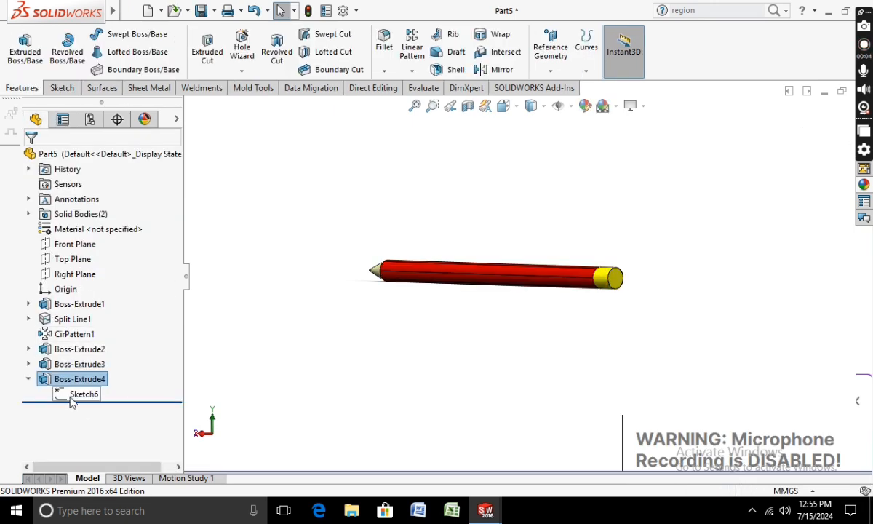
- Shell the yellow rear extrusion with a wall thickness of 0.25 mm, removing its flat end face
scroll(624, 274, down, 2)
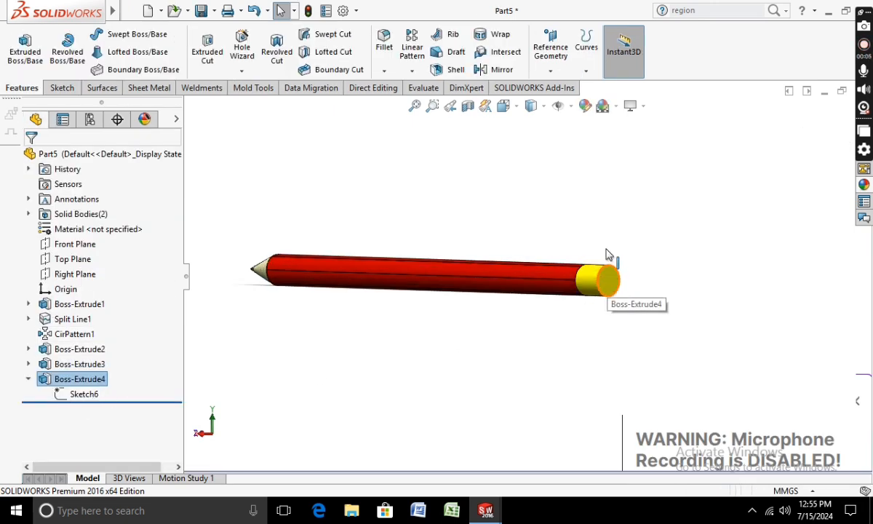
click(436, 71)
mouse_move(616, 298)
middle_down()
mouse_move(584, 306)
mouse_move(551, 292)
middle_up()
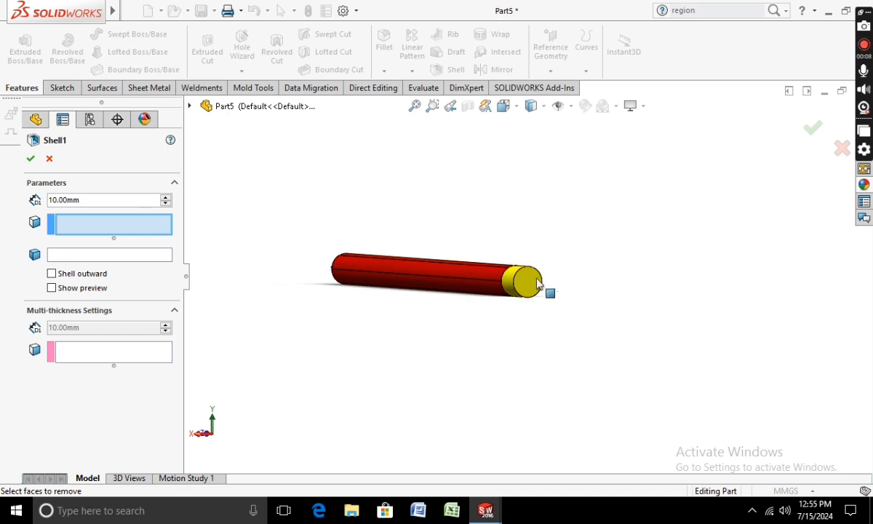
click(525, 288)
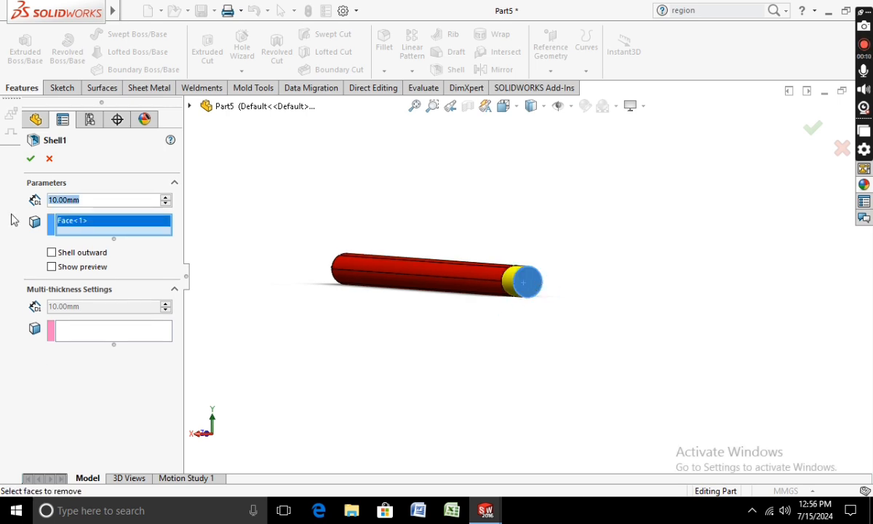
key(BackSpace)
text(.)
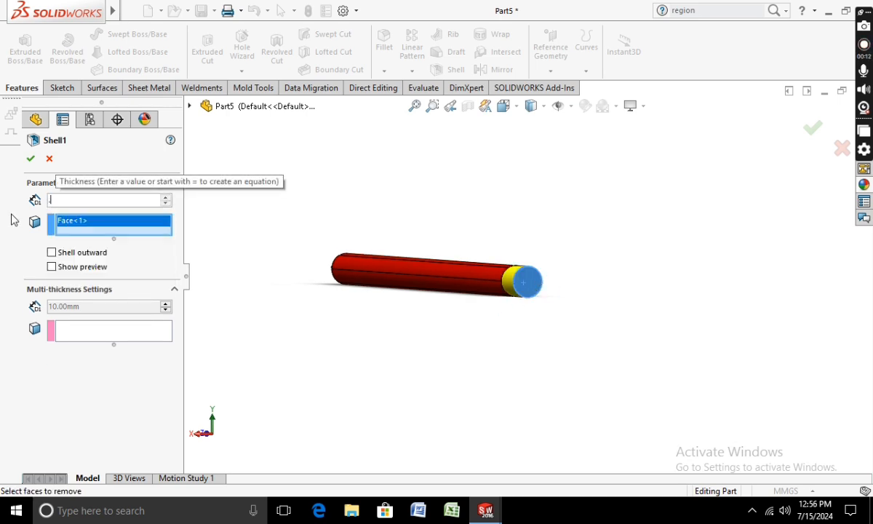
text(25)
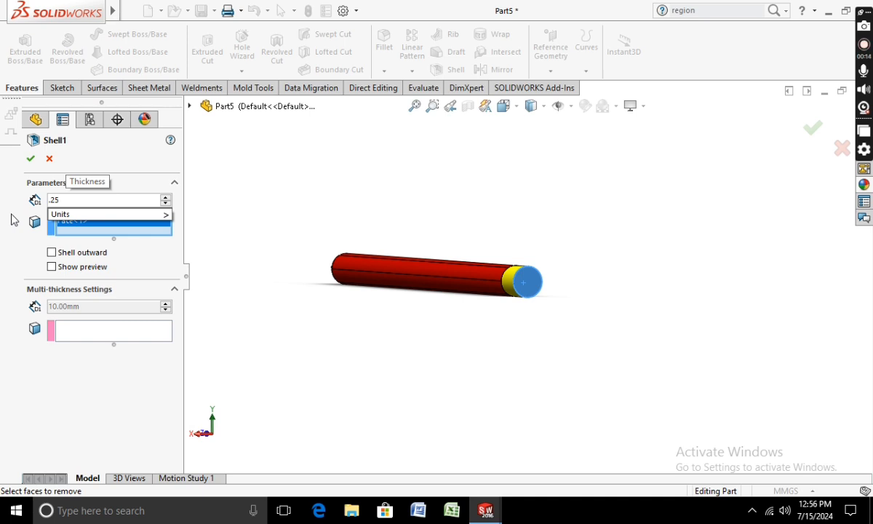
key(Return)
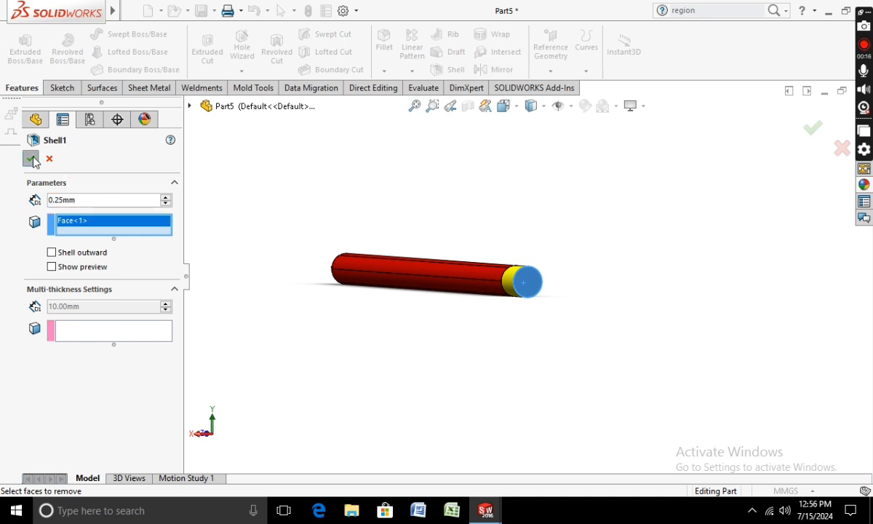
click(30, 158)
middle_drag(511, 308, 430, 294)
scroll(324, 299, down, 3)
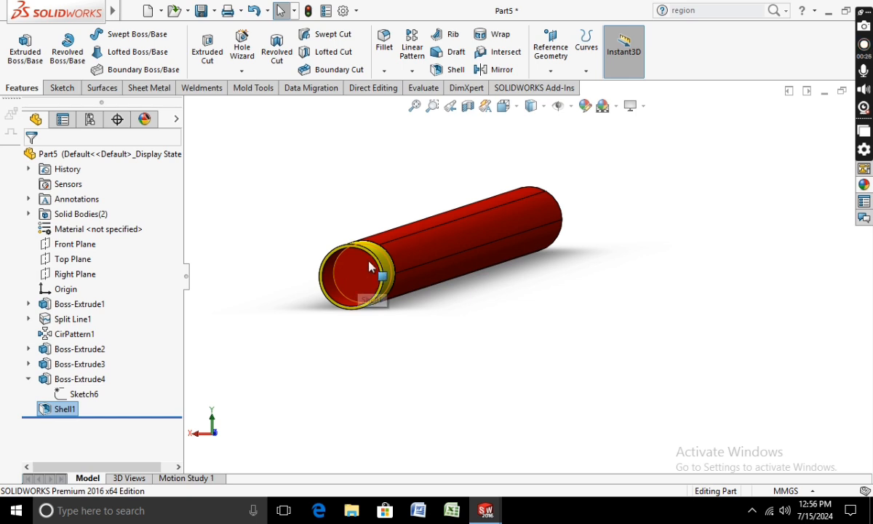
- Colour the circular inner end face inside the hollow rear sleeve pale yellow, applying the appearance to that face only
right_click(344, 278)
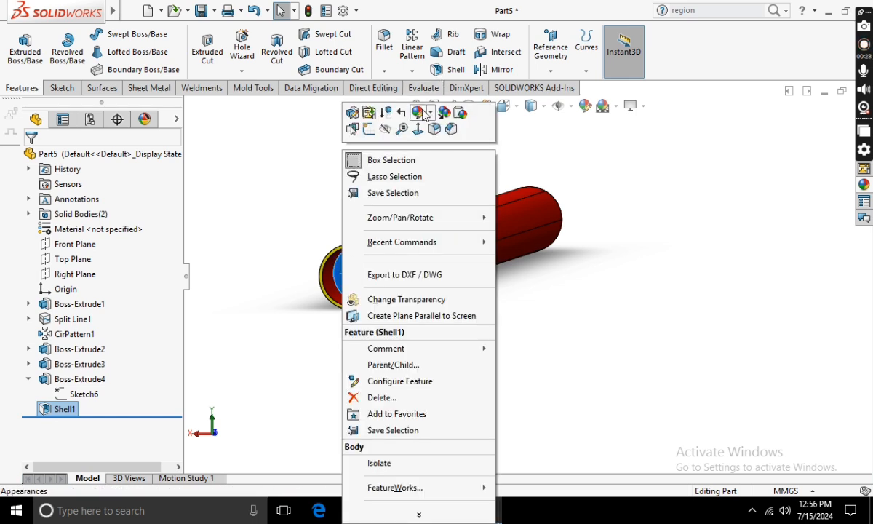
click(430, 115)
click(443, 153)
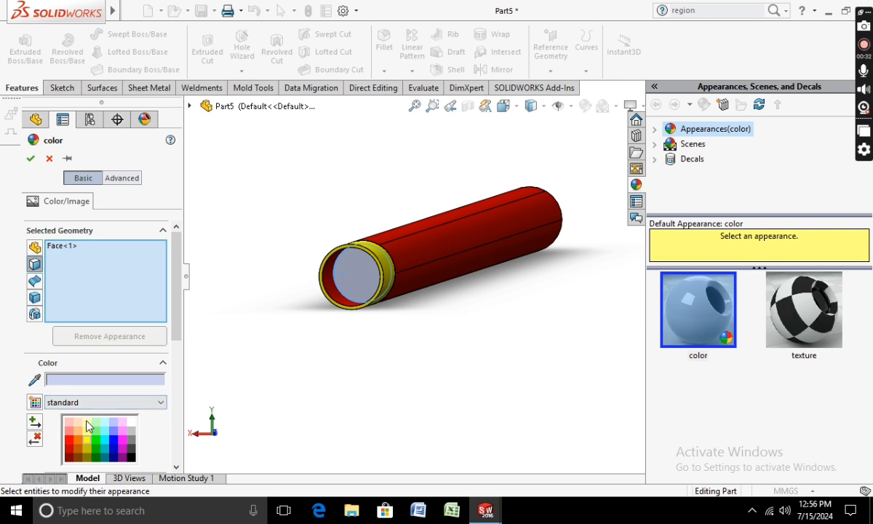
click(87, 423)
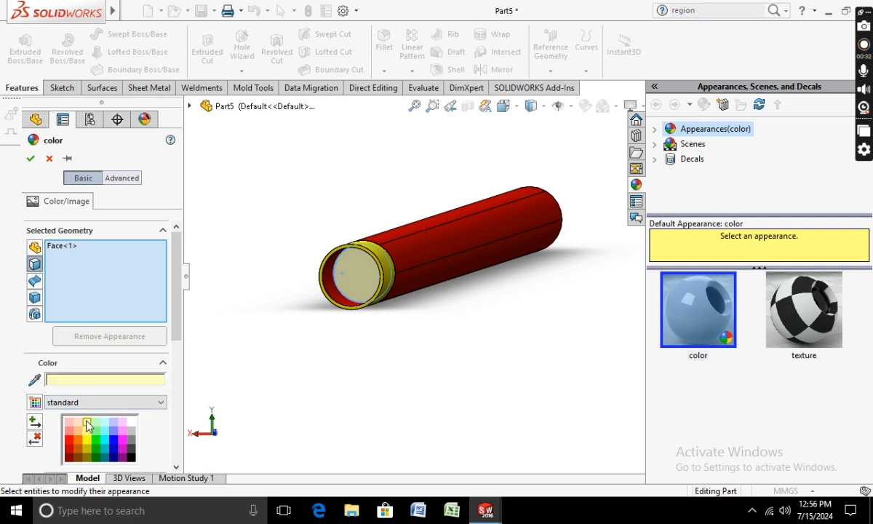
click(29, 160)
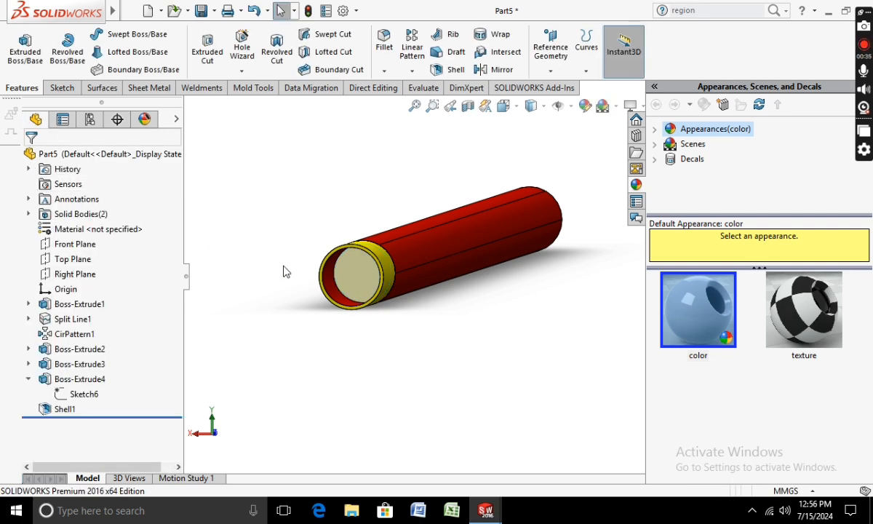
- Apply a bright yellow appearance to the whole shell feature so the sleeve's inner wall is coloured
right_click(333, 283)
click(408, 128)
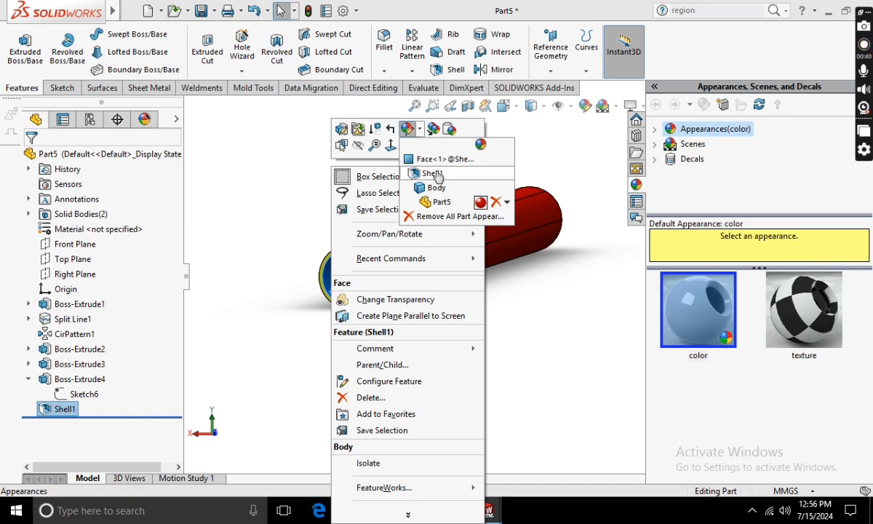
click(435, 174)
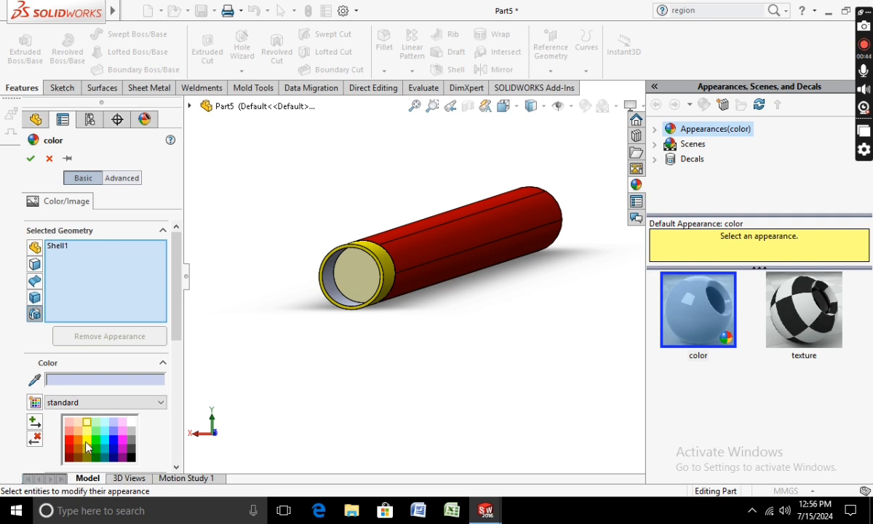
click(85, 441)
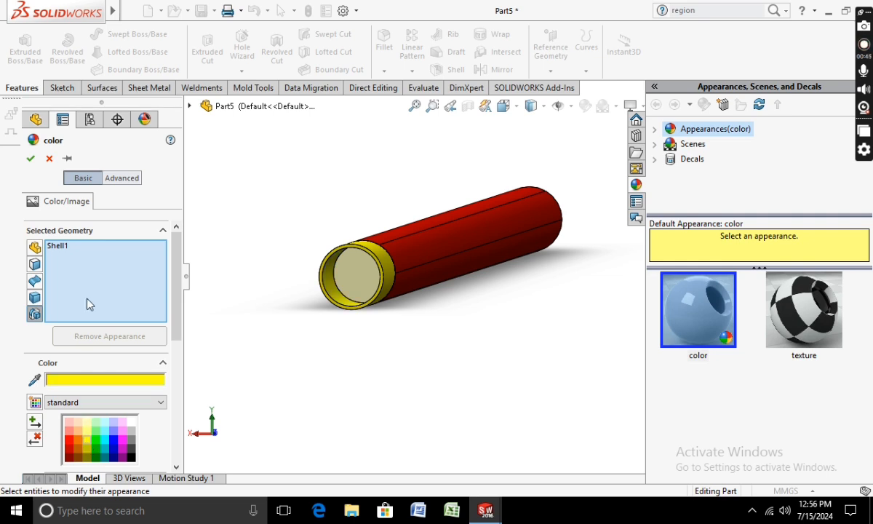
click(29, 159)
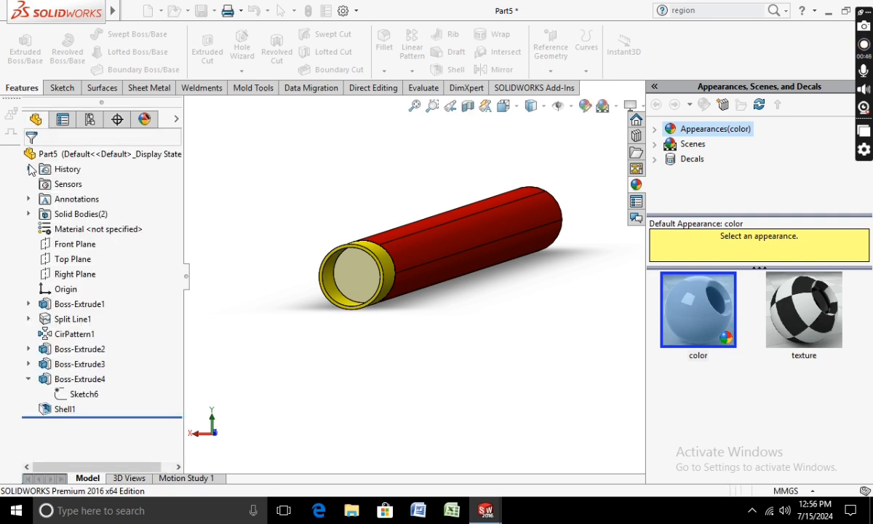
click(457, 326)
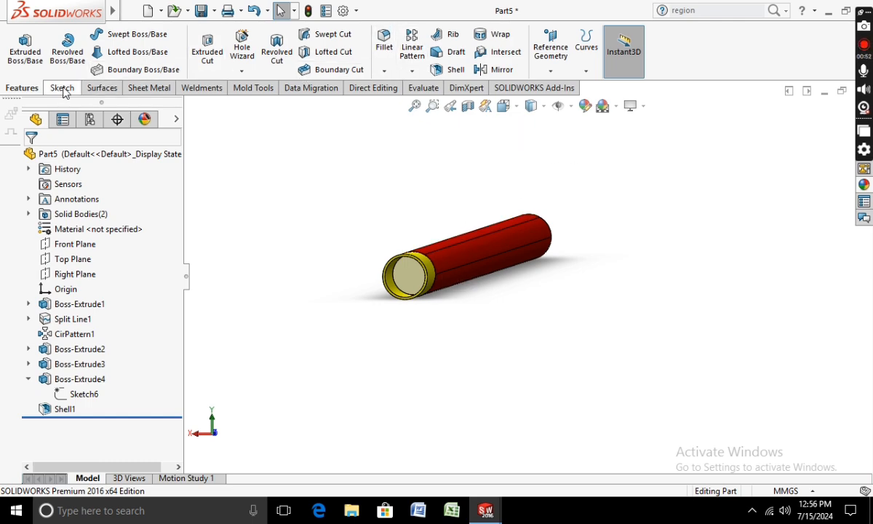
- Start a sketch on the pale yellow circular face inside the sleeve and convert its circular outline into sketch geometry
right_click(410, 275)
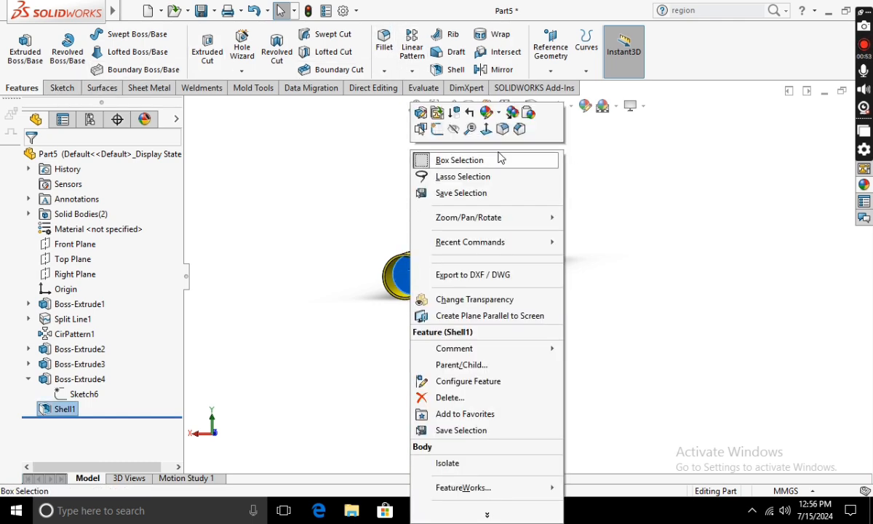
click(487, 130)
click(60, 87)
click(25, 61)
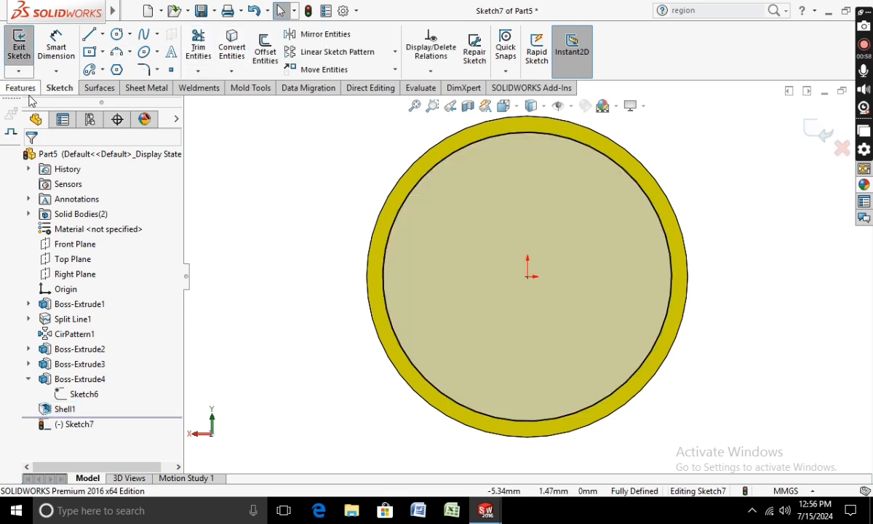
- Extrude the converted circle outward through the sleeve as a blind boss with a depth of 8 mm, merging the result
click(20, 88)
click(25, 51)
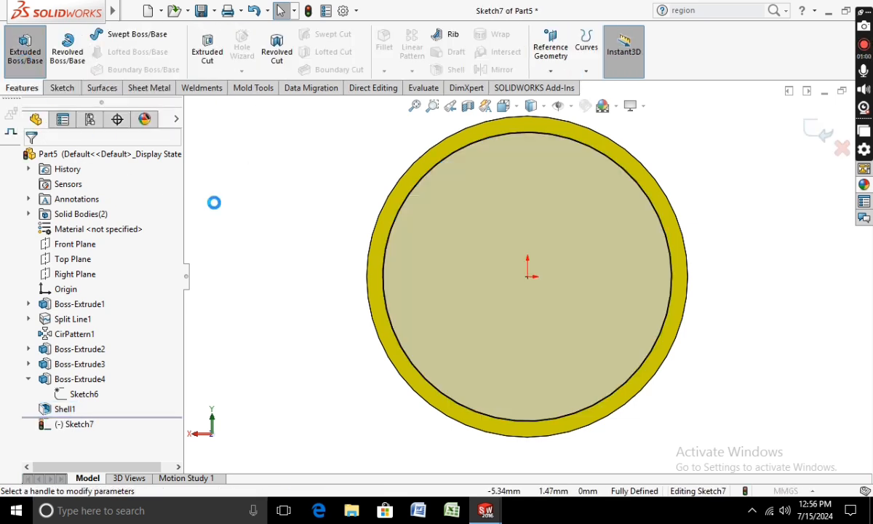
mouse_move(344, 305)
middle_down()
mouse_move(364, 329)
mouse_move(344, 335)
middle_up()
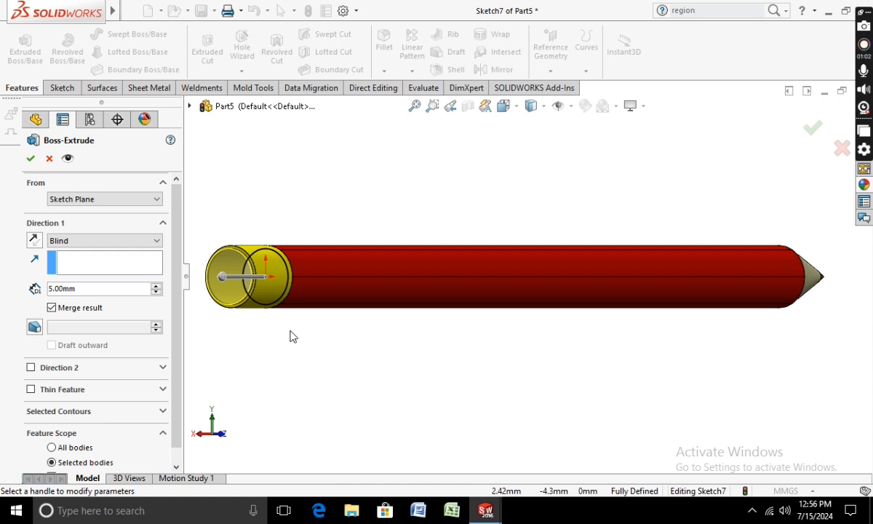
scroll(291, 336, up, 1)
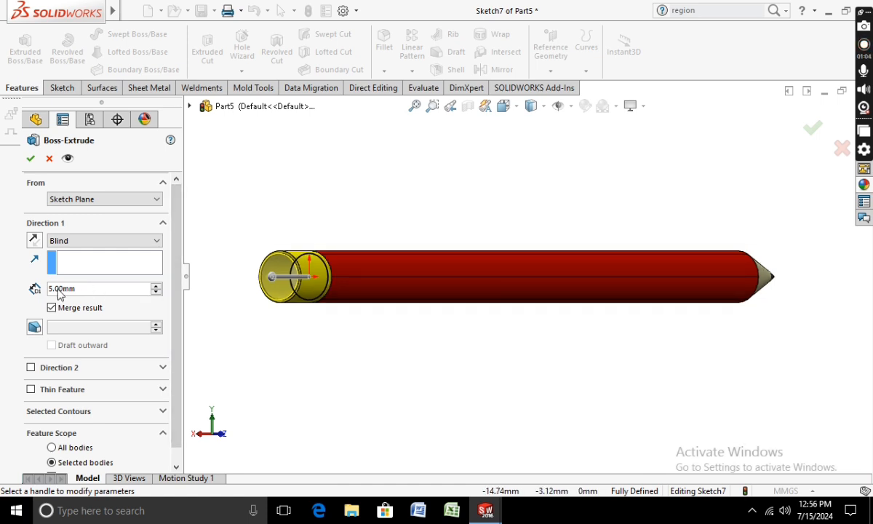
click(156, 286)
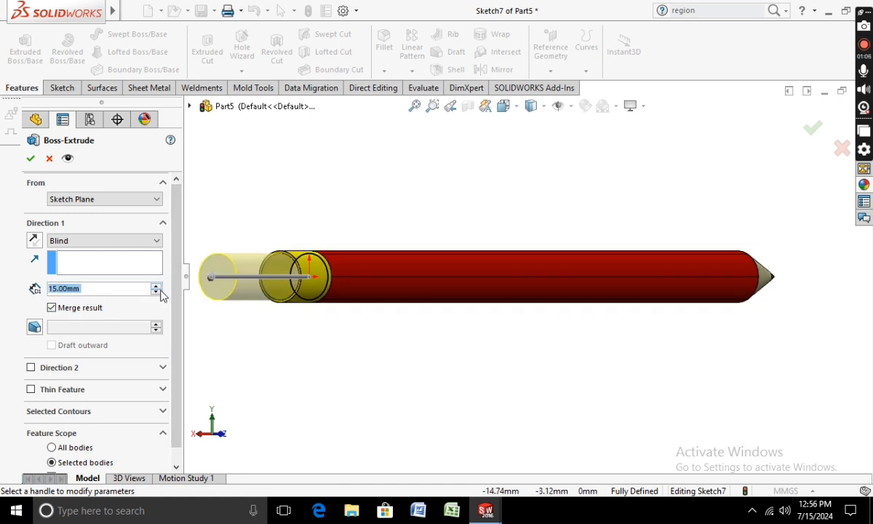
key(BackSpace)
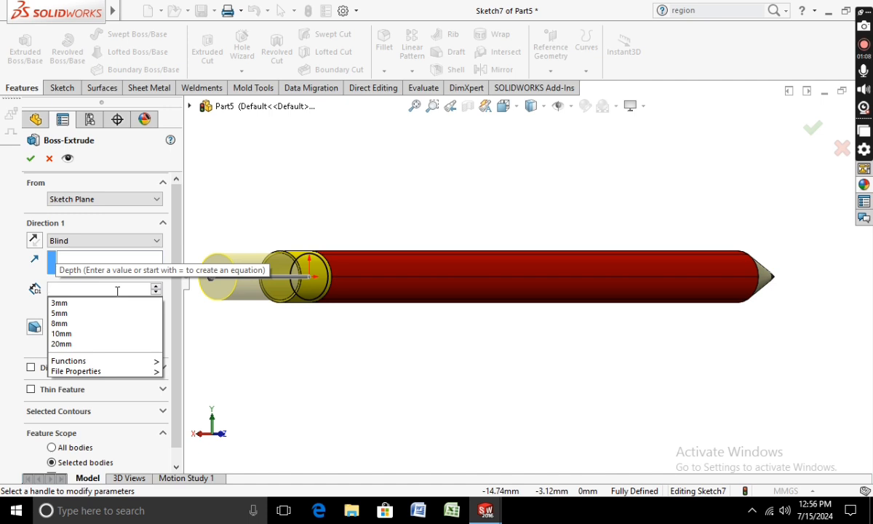
text(8)
key(Return)
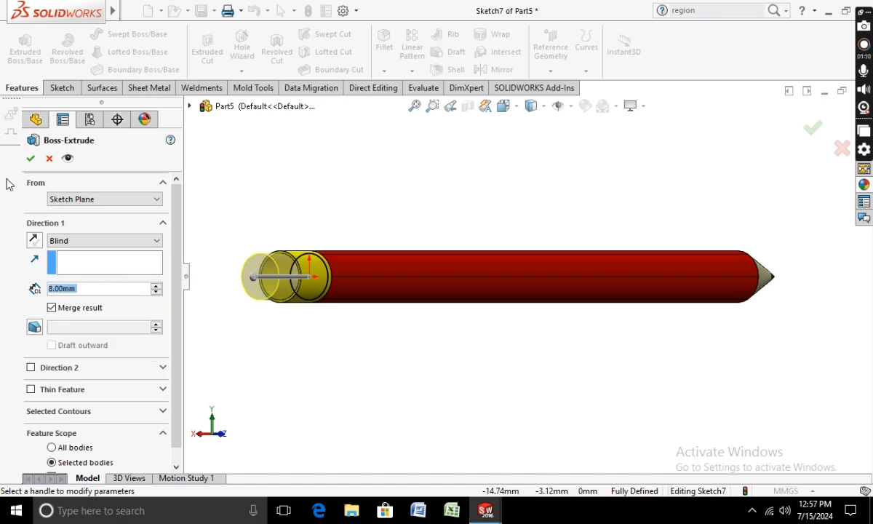
click(29, 159)
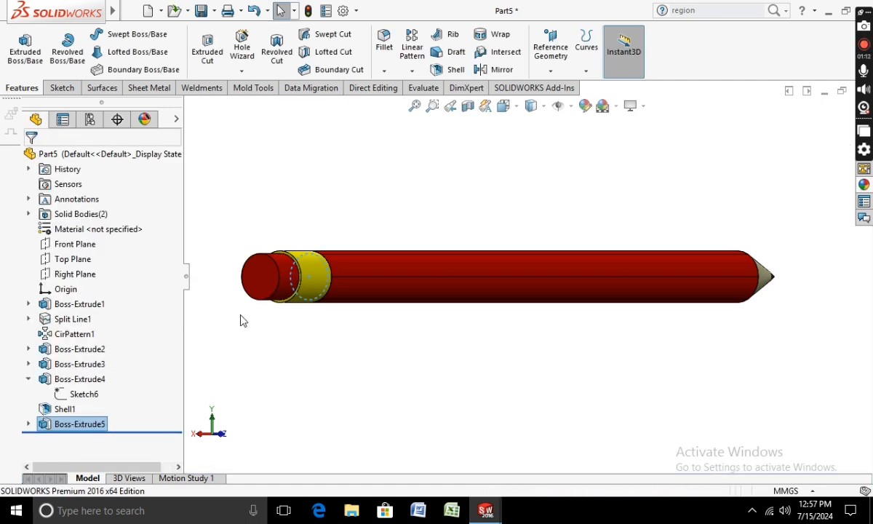
- Apply a light red (salmon pink) appearance to the whole 8 mm eraser extrusion at the pencil's rear
right_click(285, 289)
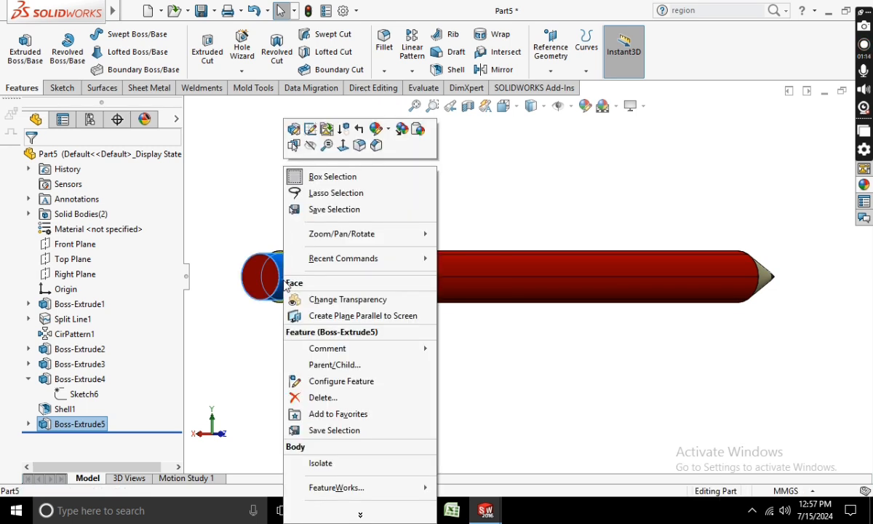
click(240, 329)
right_click(77, 424)
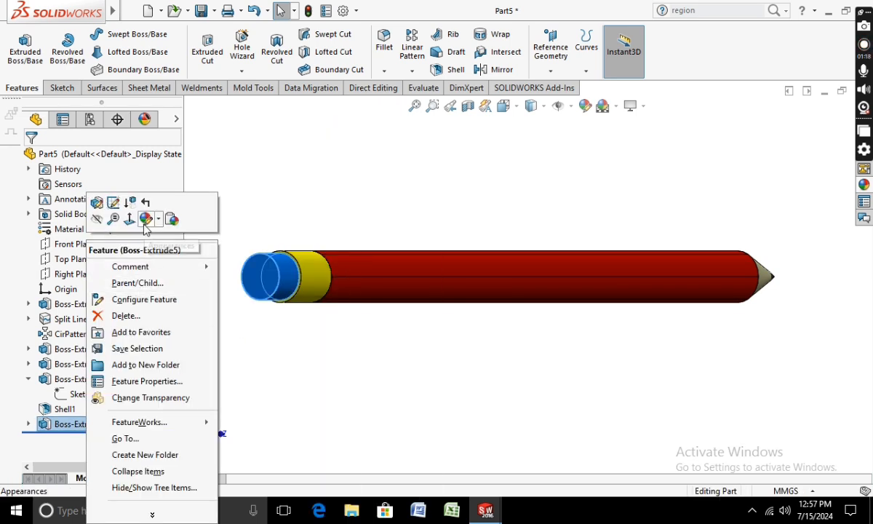
mouse_move(145, 229)
click(172, 250)
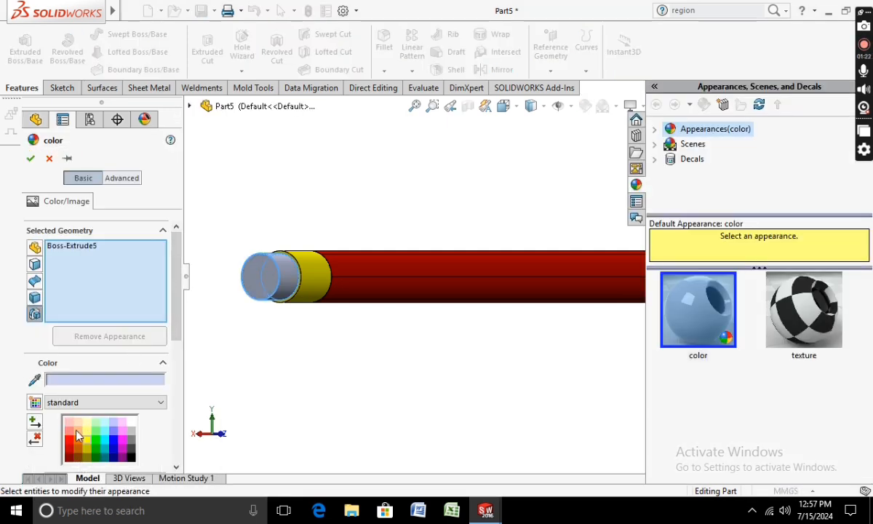
click(71, 434)
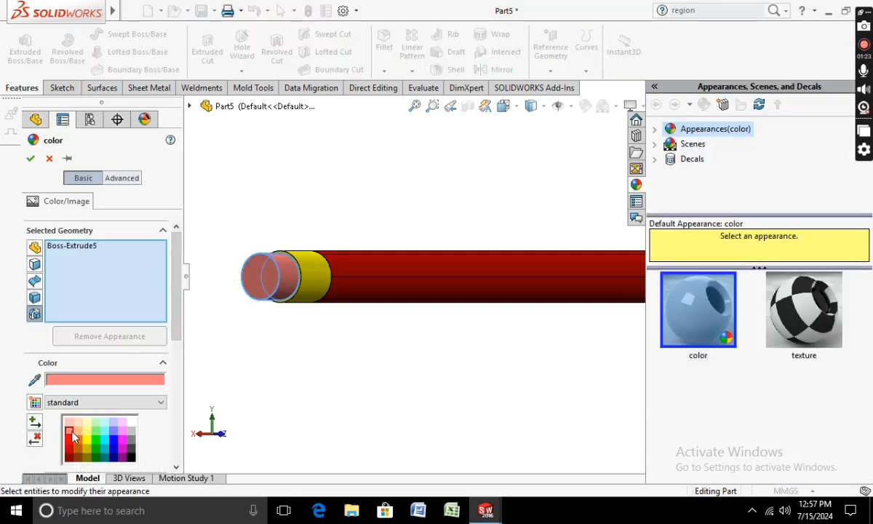
click(31, 159)
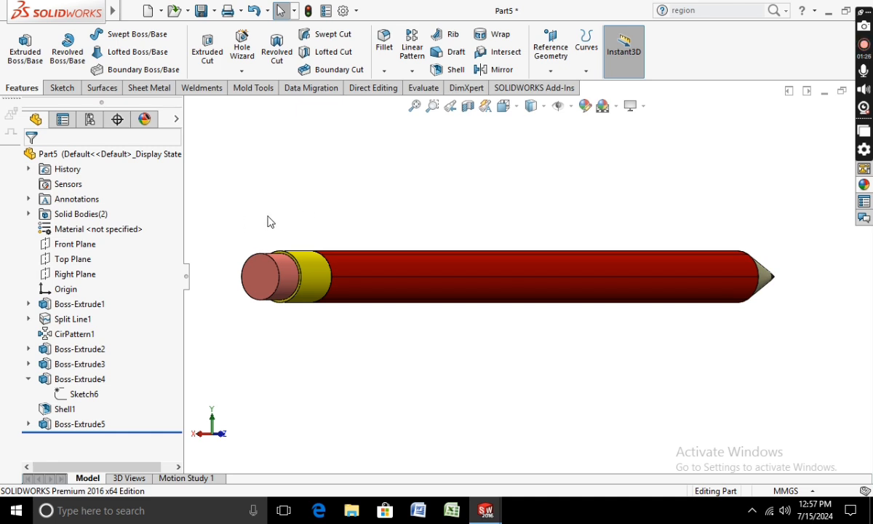
- Fillet the eraser's outer circular end edge with a symmetric radius of 0.5 mm
click(384, 43)
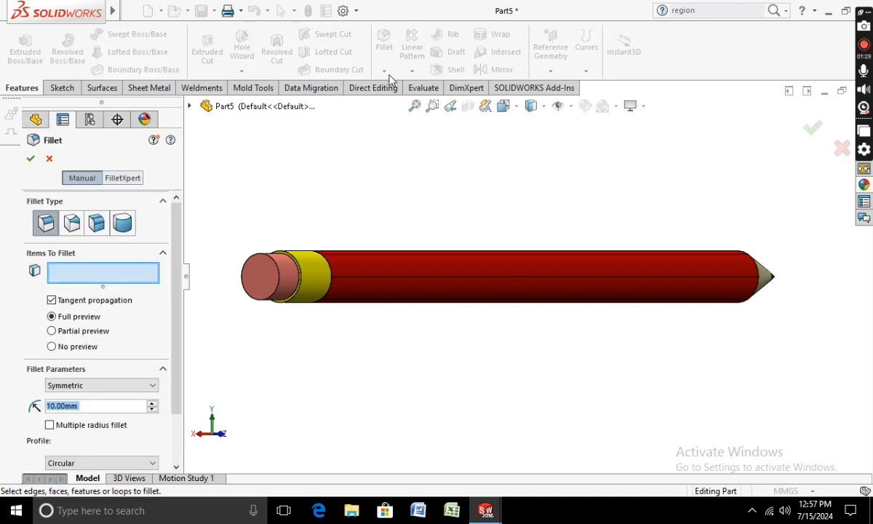
click(279, 275)
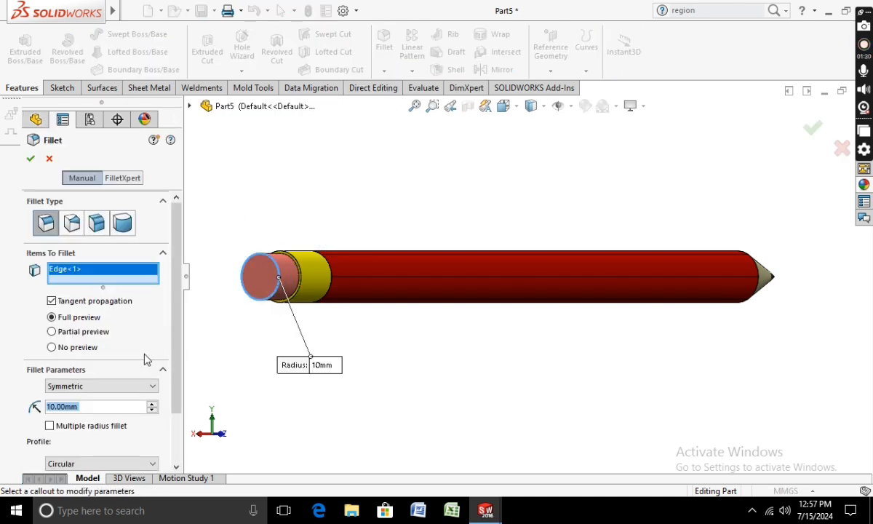
key(BackSpace)
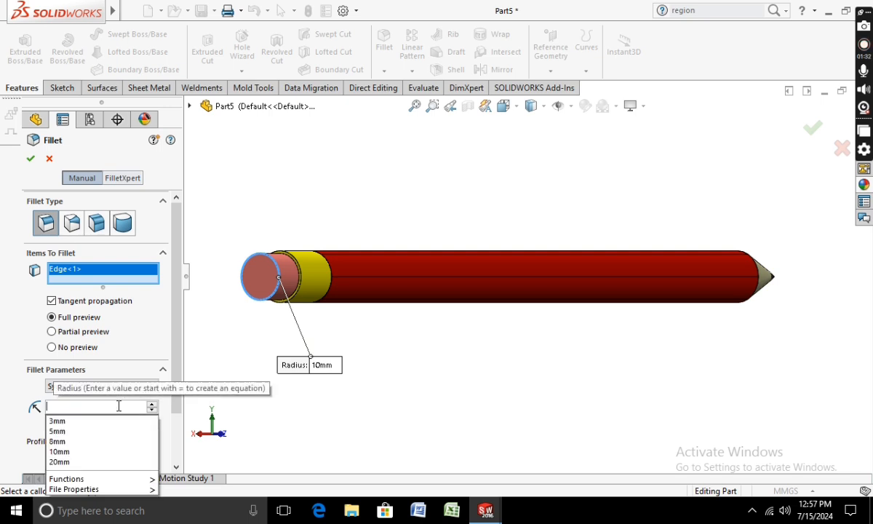
text(1)
key(Return)
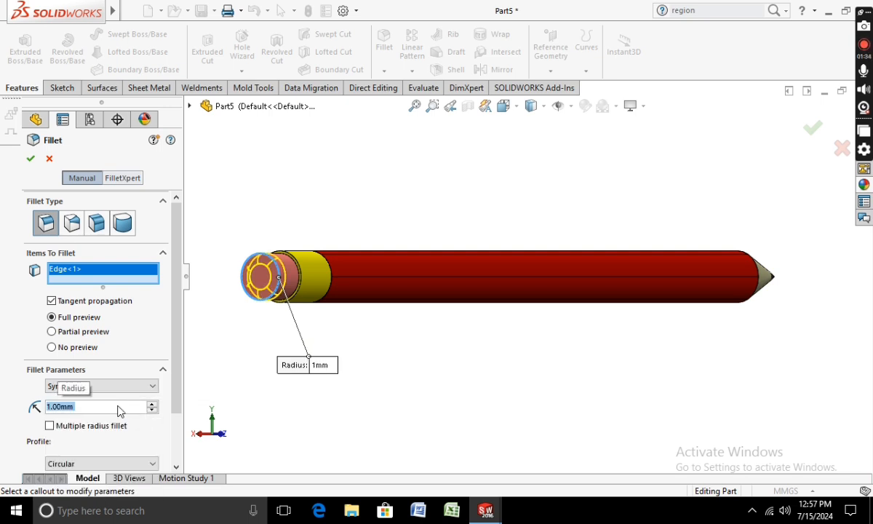
text(.5)
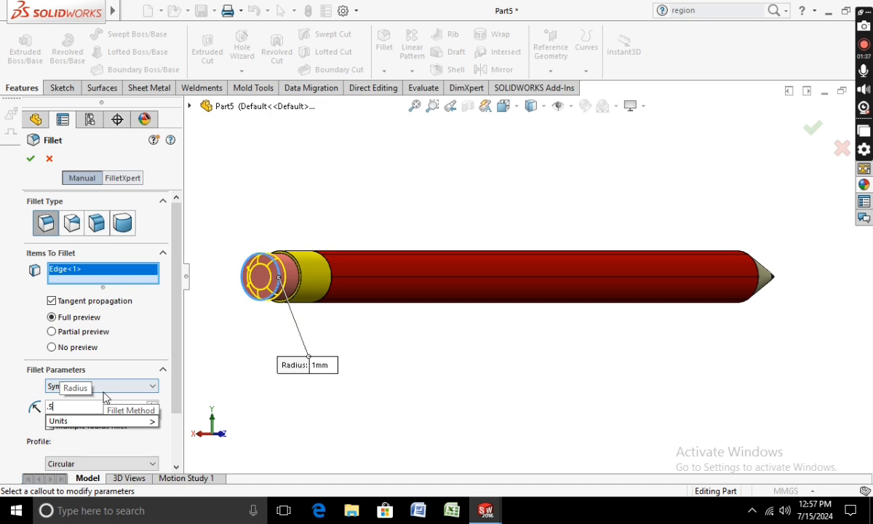
key(Return)
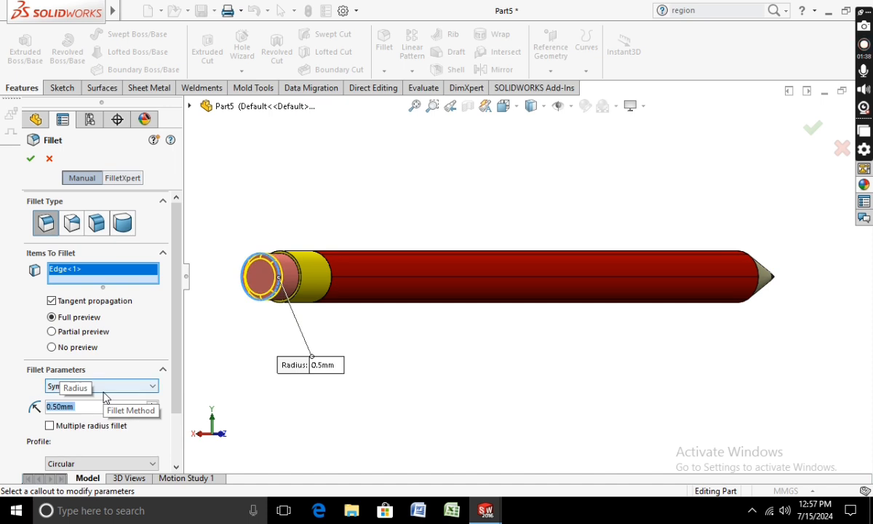
key(Return)
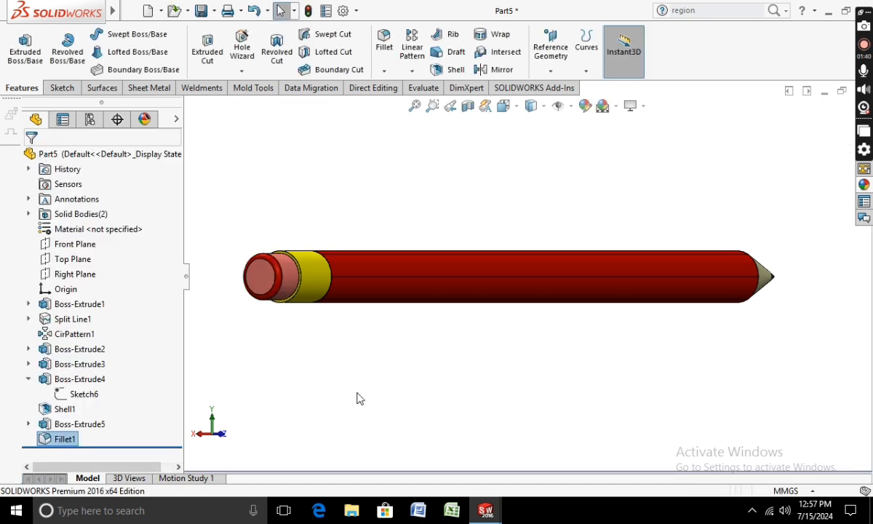
- Apply the same light red (salmon pink) appearance to the fillet on the eraser's end and fit the model in view
right_click(74, 441)
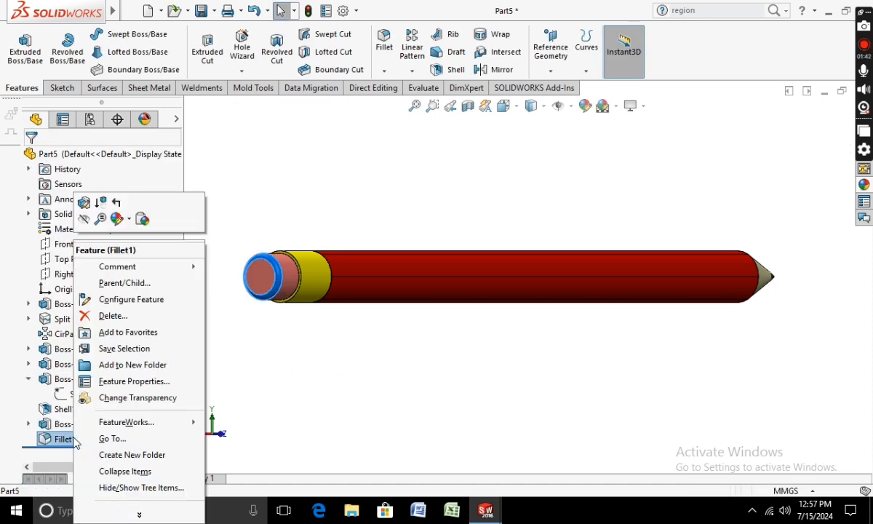
click(117, 219)
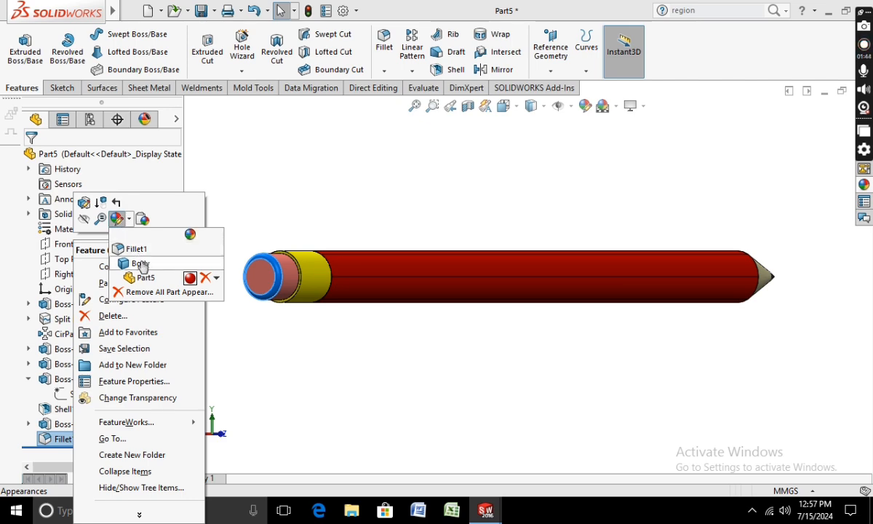
click(128, 249)
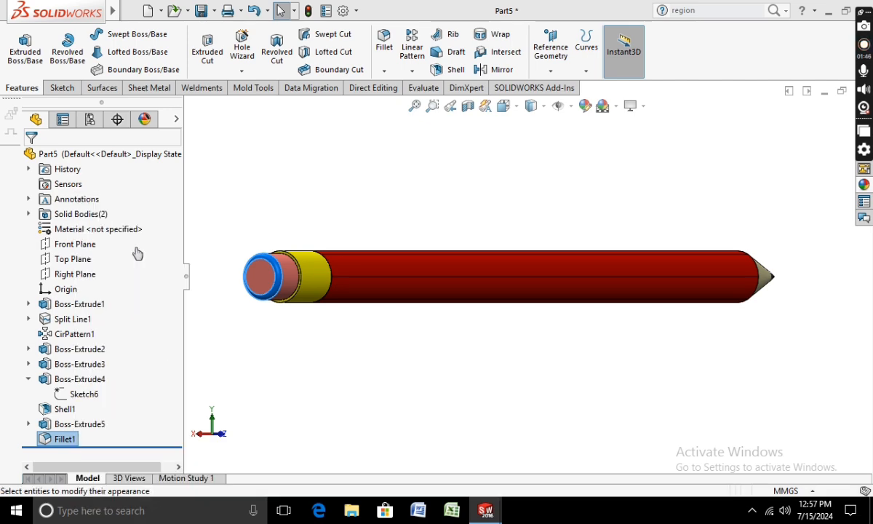
click(69, 433)
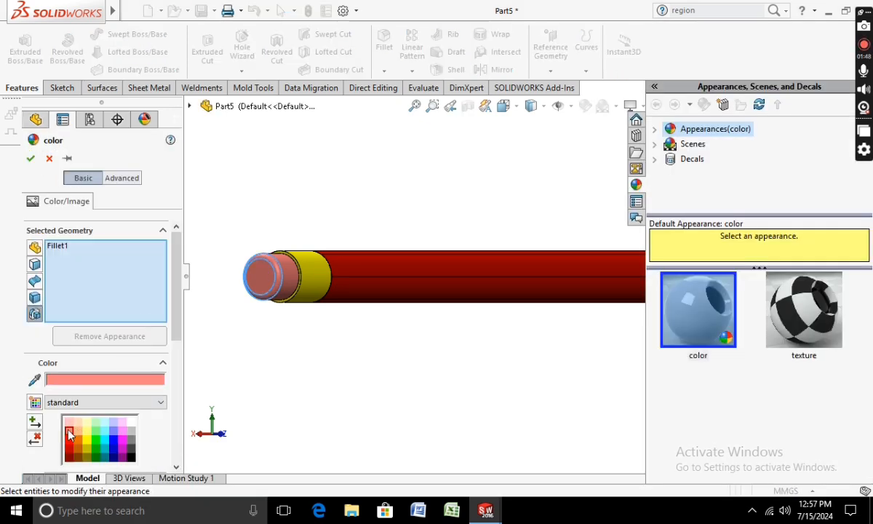
click(31, 158)
key(f)
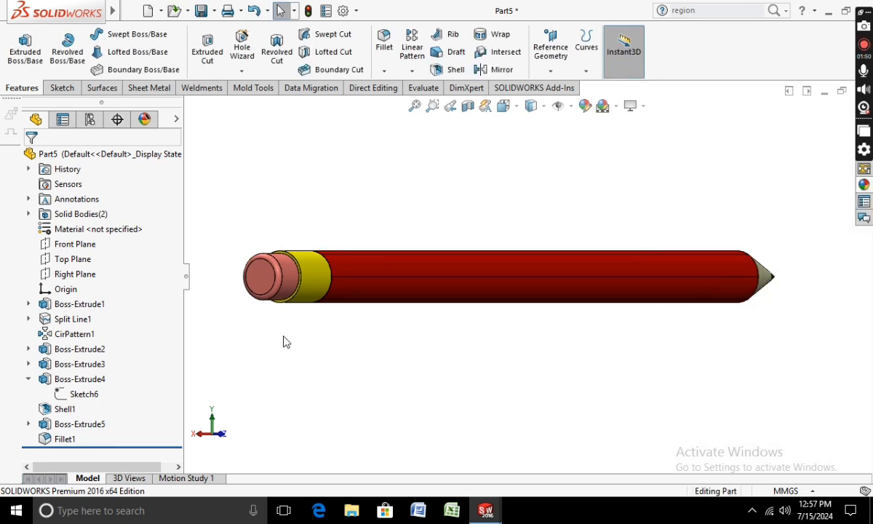
- Open a new sketch on the Right Plane with the view normal to that plane
mouse_move(473, 356)
middle_down()
mouse_move(488, 327)
mouse_move(433, 331)
middle_up()
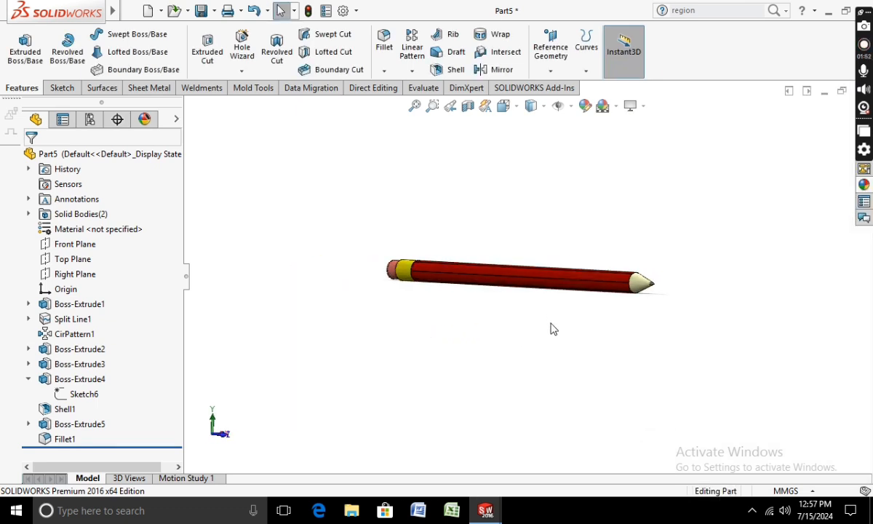
scroll(566, 318, down, 5)
scroll(569, 266, up, 3)
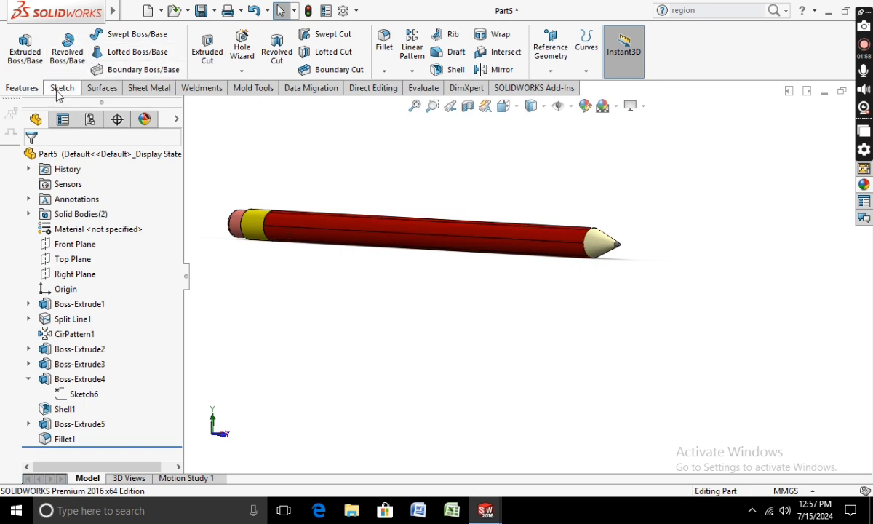
right_click(73, 280)
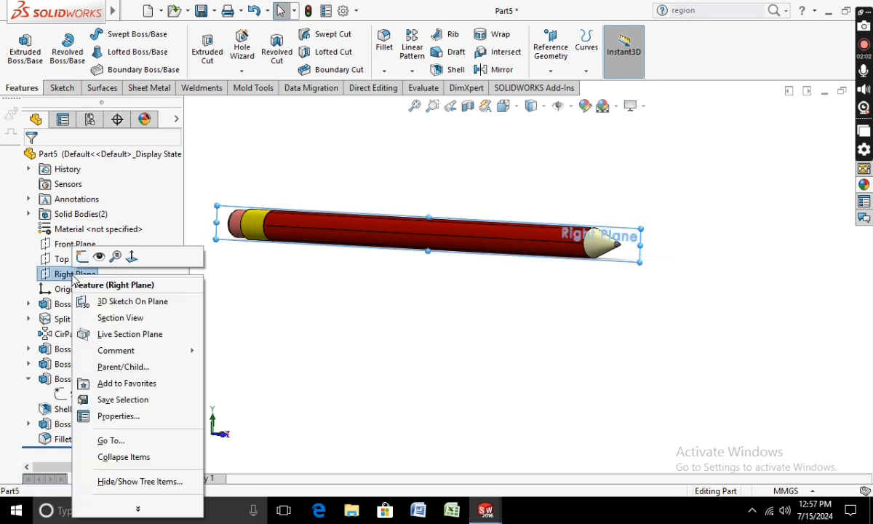
click(131, 254)
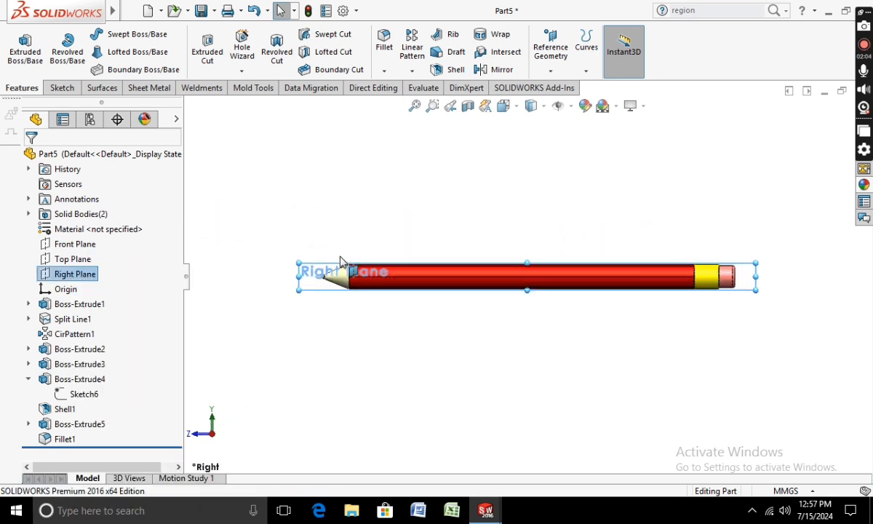
click(62, 89)
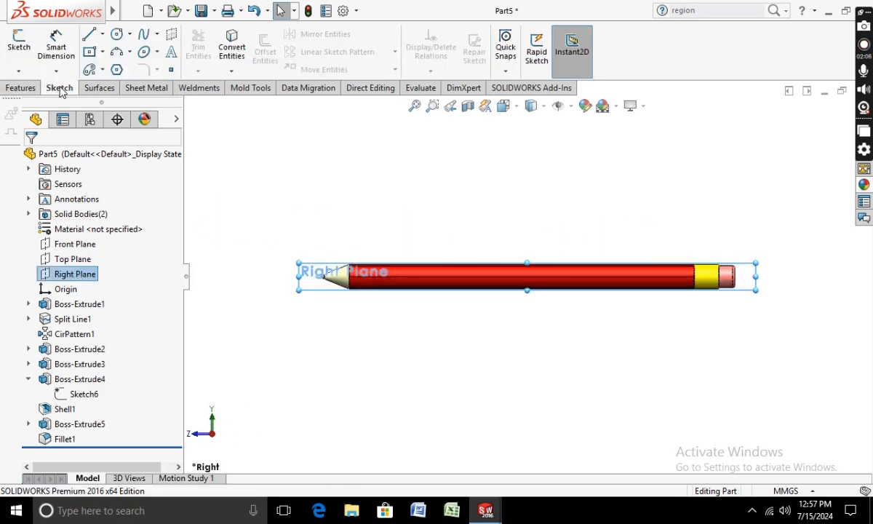
click(18, 45)
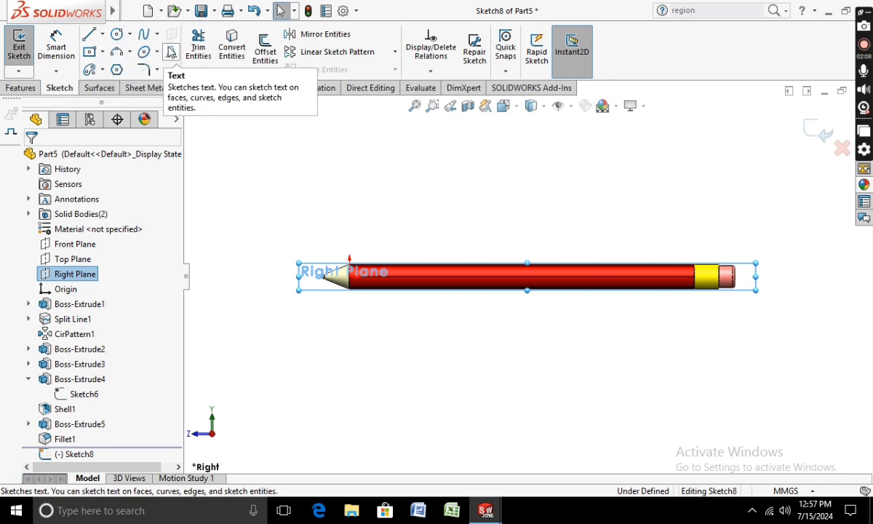
- Add the sketch text "NATRAJ PENCIL 2H" along the pencil's red body
click(171, 52)
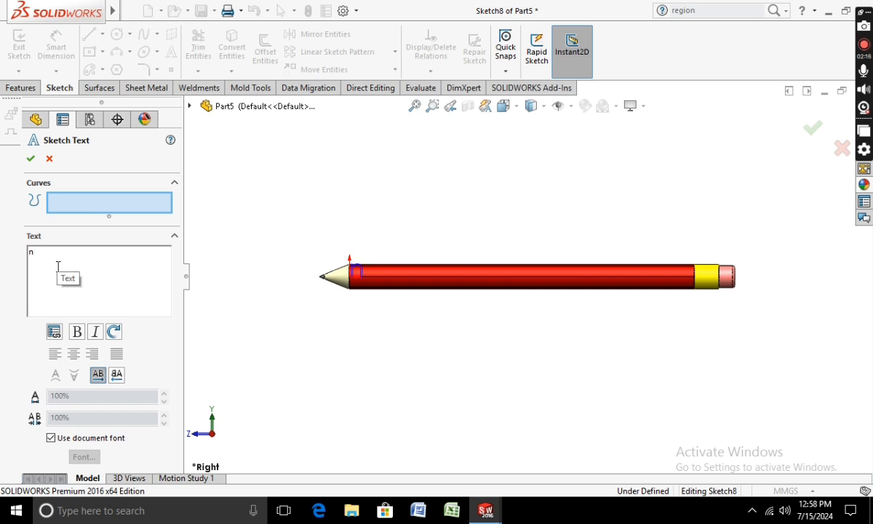
text(NATRA)
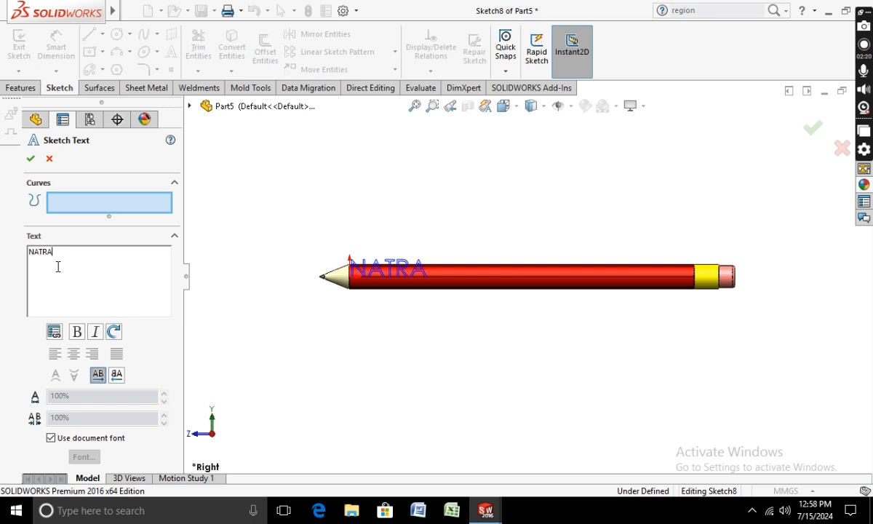
text(J PENCIL 2)
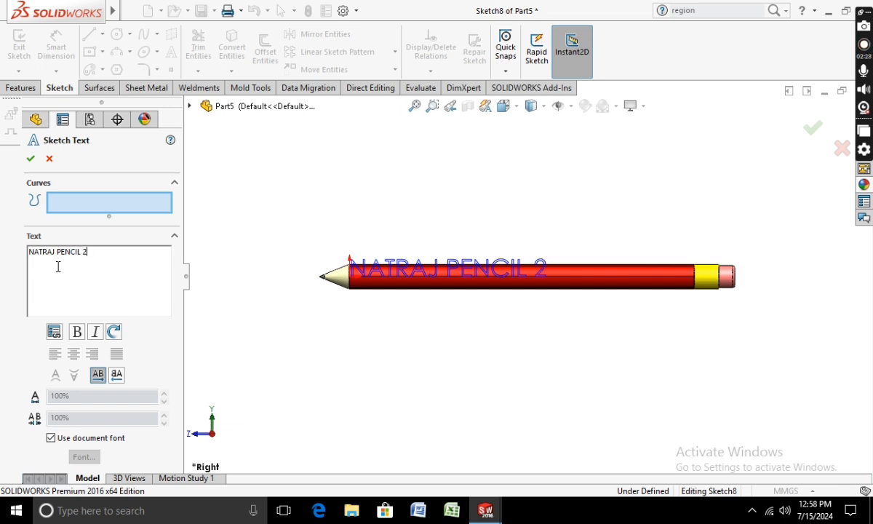
text(H)
- Stop using the document font for the sketch text, and set its width factor to 130% and its spacing to 120%
click(51, 438)
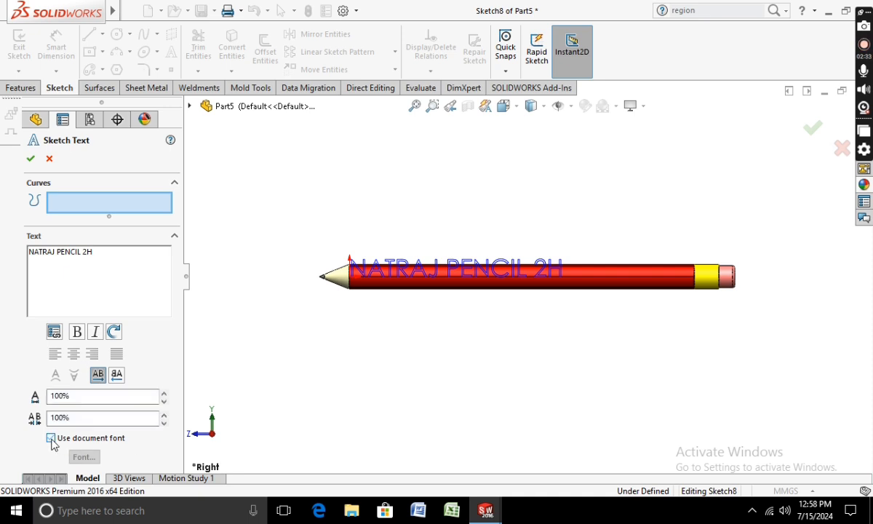
click(164, 401)
click(164, 401)
click(164, 393)
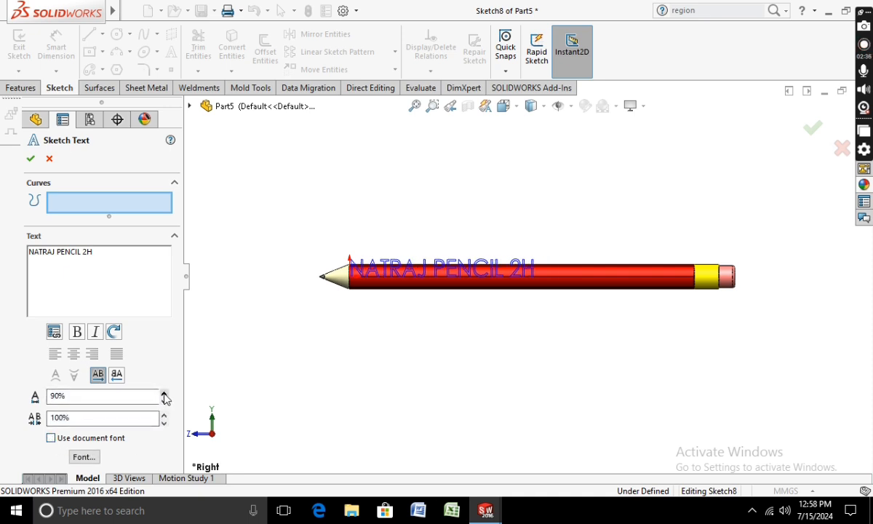
click(164, 394)
click(164, 394)
click(164, 394)
click(164, 394)
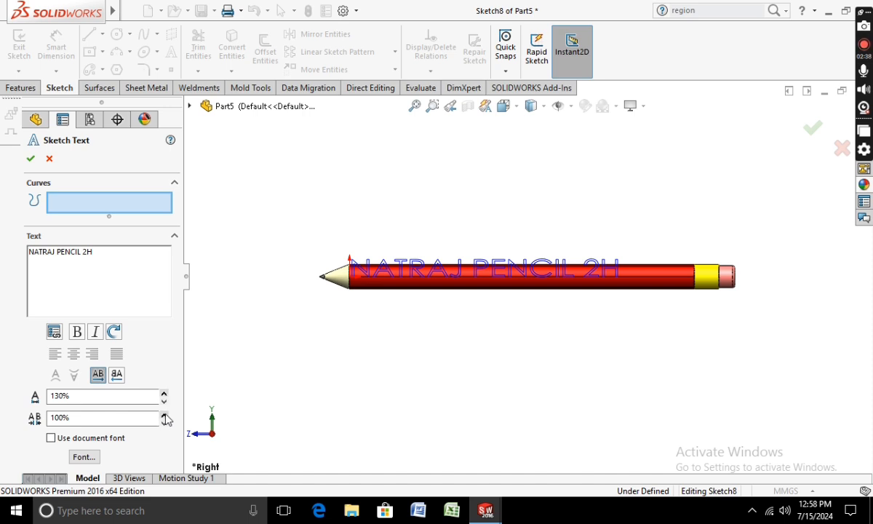
click(164, 415)
click(164, 415)
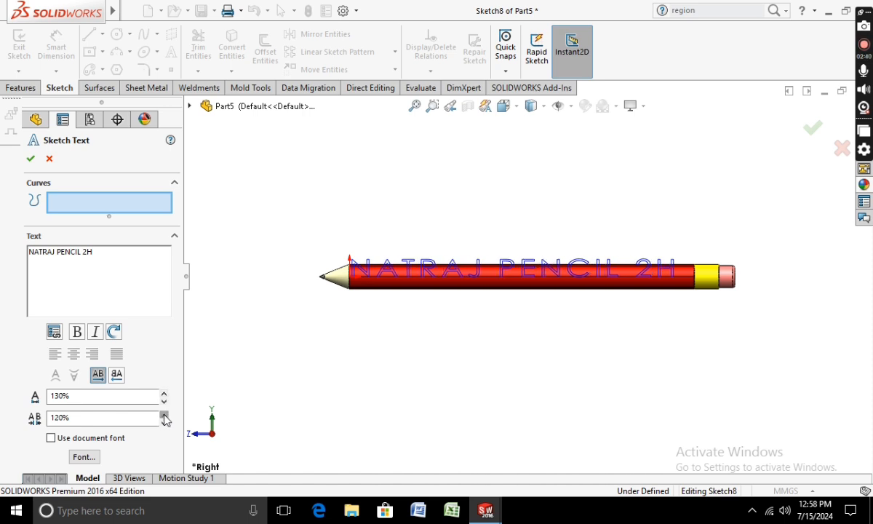
- Reduce the sketch text's font height so the lettering fits within the upper half of the pencil body
click(84, 457)
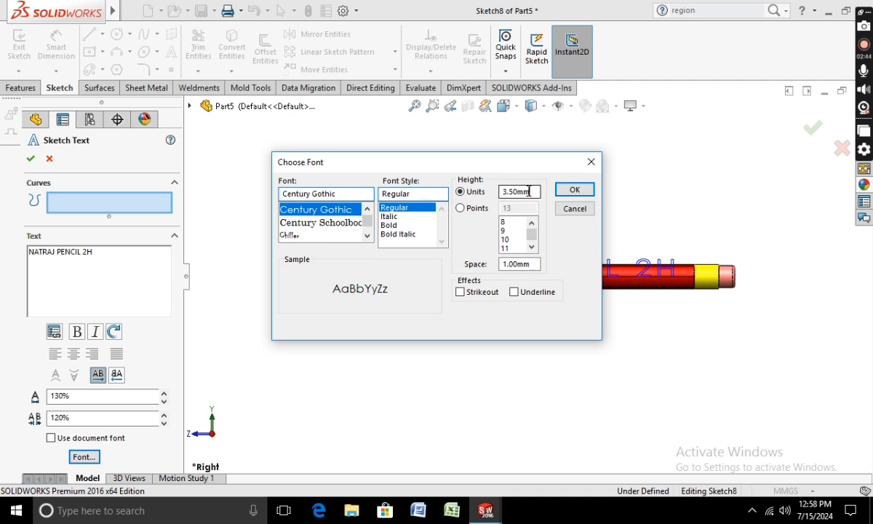
key(BackSpace)
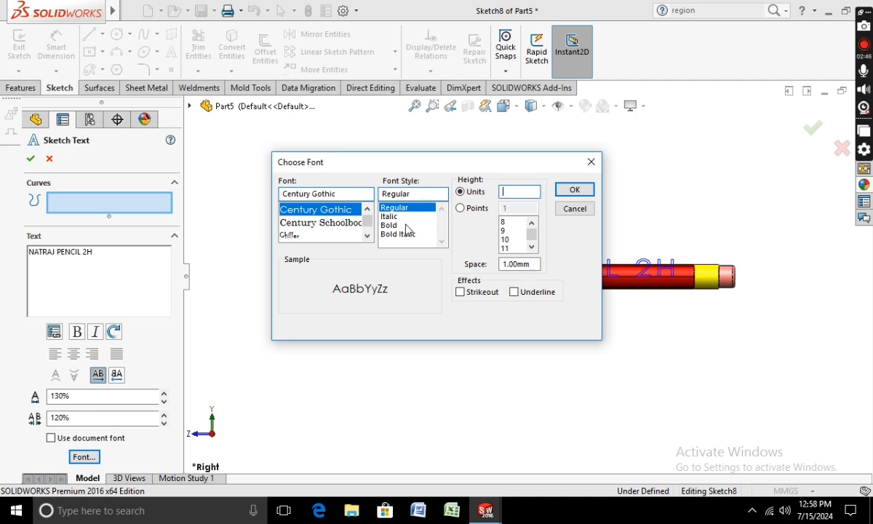
key(Return)
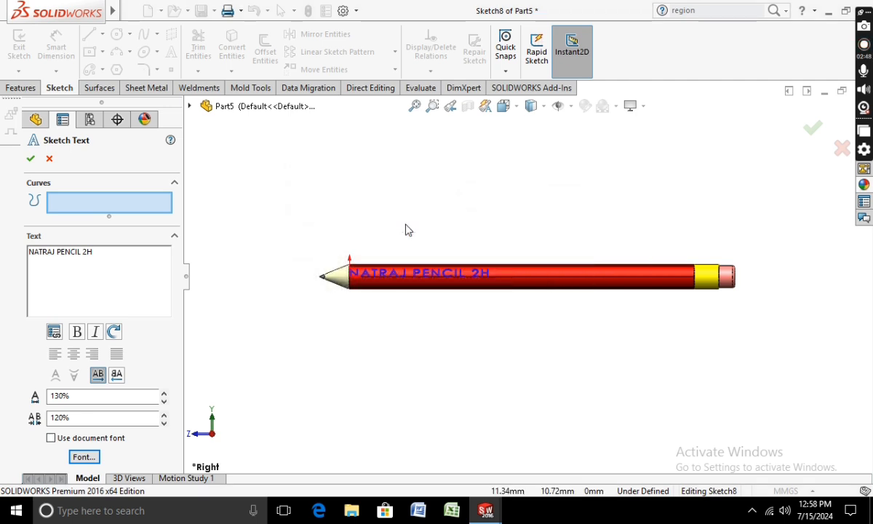
- Adjust the blank spaces between NATRAJ, PENCIL and 2H so all three words sit apart on the red body
click(85, 253)
click(54, 251)
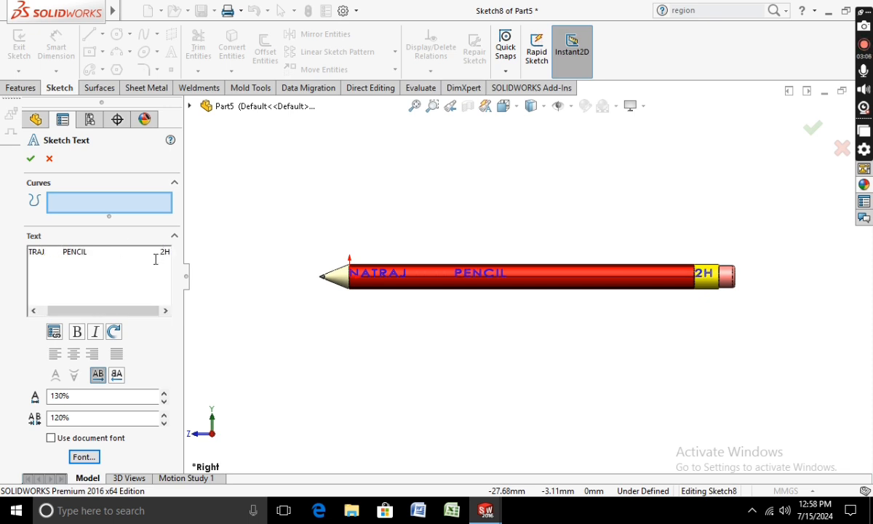
key(BackSpace)
key(BackSpace)
key(BackSpace)
key(BackSpace)
key(BackSpace)
key(BackSpace)
key(BackSpace)
key(BackSpace)
key(BackSpace)
key(BackSpace)
key(BackSpace)
key(BackSpace)
key(BackSpace)
key(BackSpace)
key(BackSpace)
key(BackSpace)
key(BackSpace)
key(BackSpace)
key(BackSpace)
key(BackSpace)
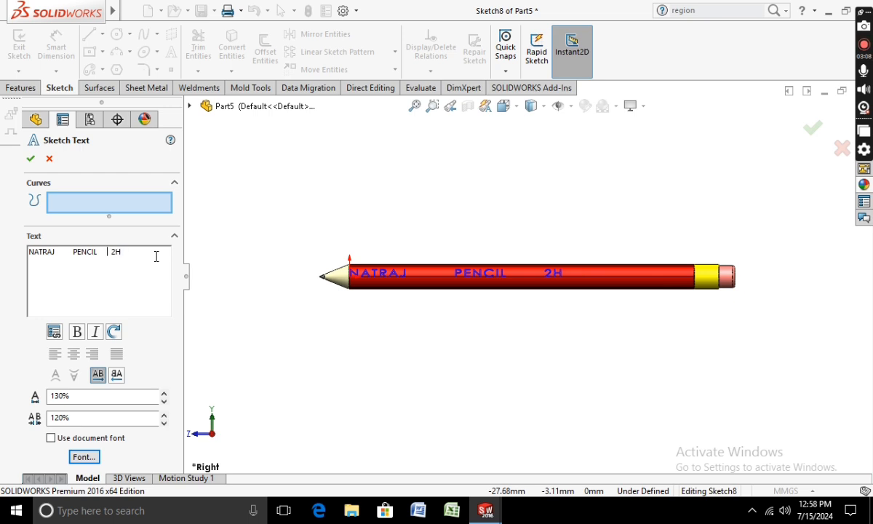
key(BackSpace)
key(BackSpace)
key(BackSpace)
key(BackSpace)
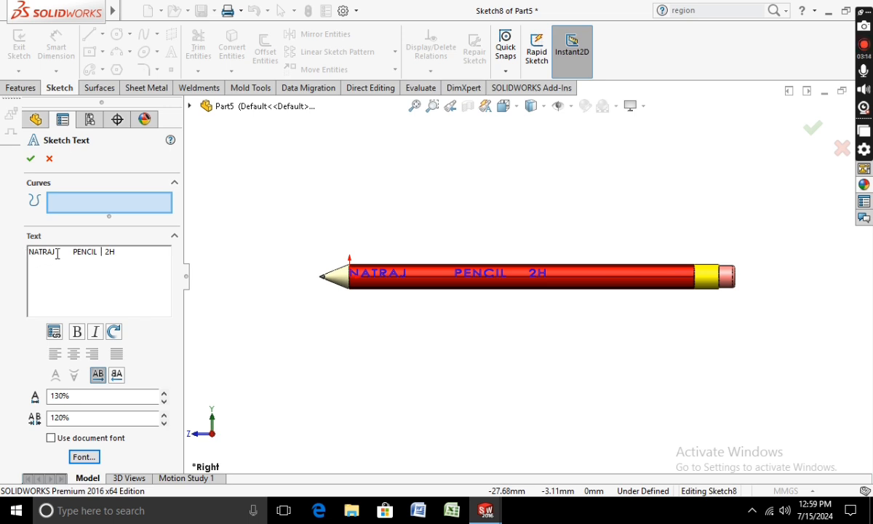
- Respace the text with leading blanks so NATRAJ PENCIL sits mid-body and 2H near the yellow sleeve, and finish the sketch
click(73, 253)
key(BackSpace)
key(BackSpace)
key(BackSpace)
key(BackSpace)
key(BackSpace)
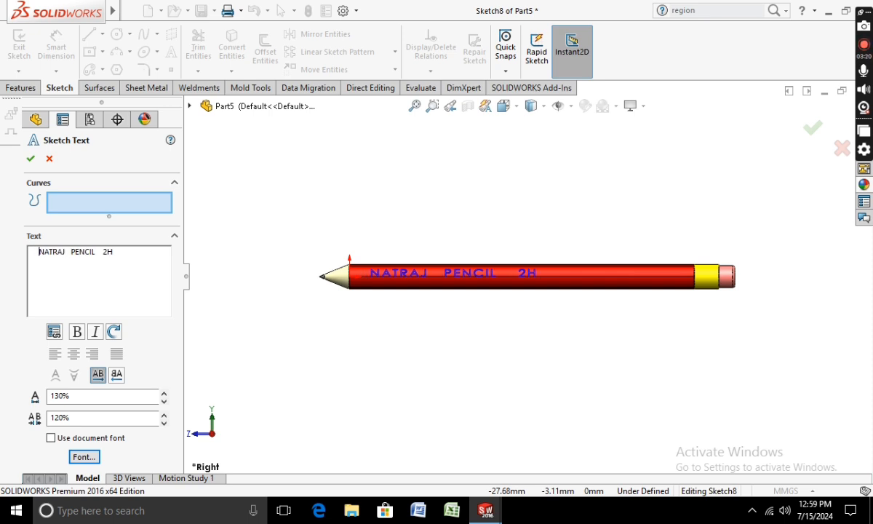
click(129, 251)
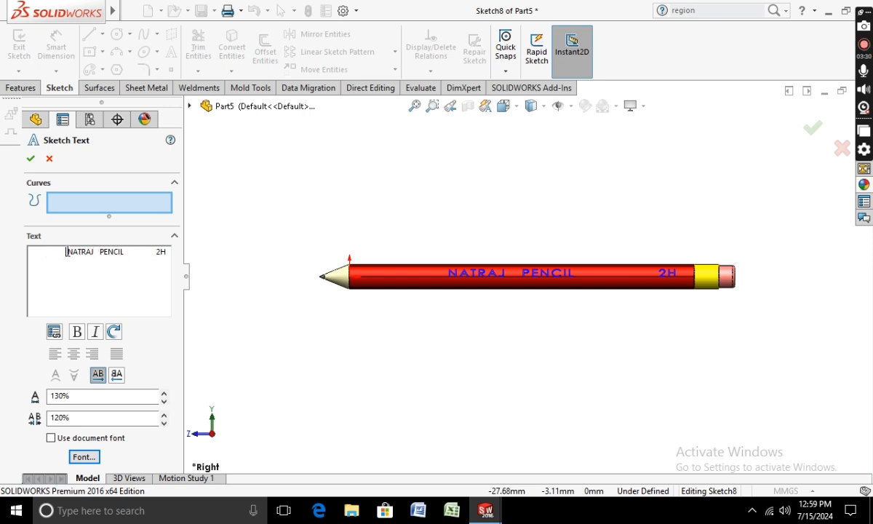
key(BackSpace)
key(BackSpace)
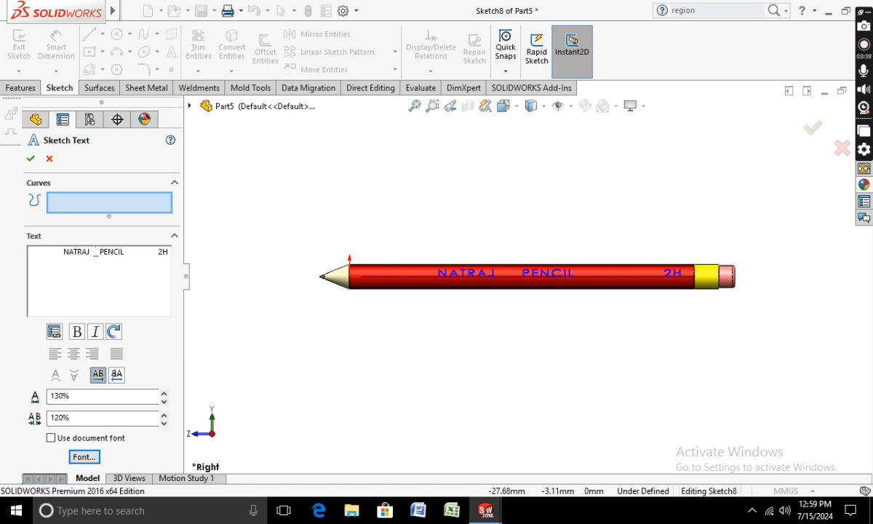
click(30, 160)
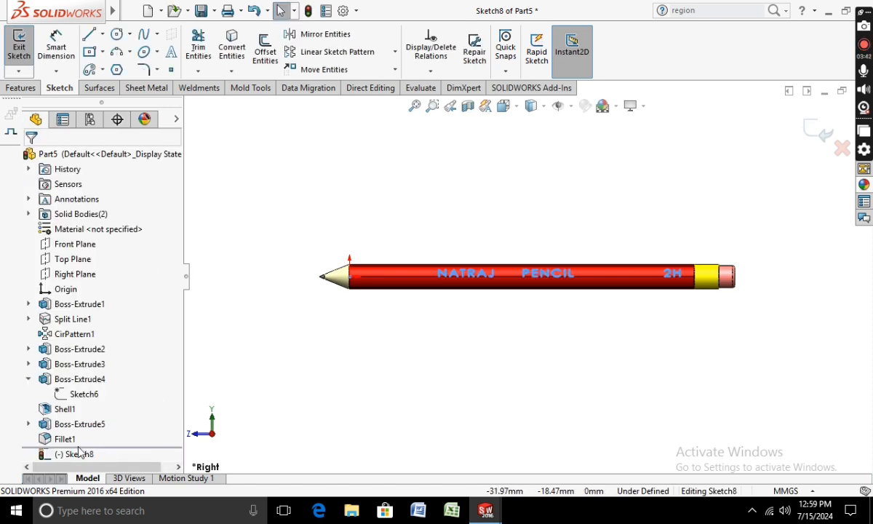
click(309, 207)
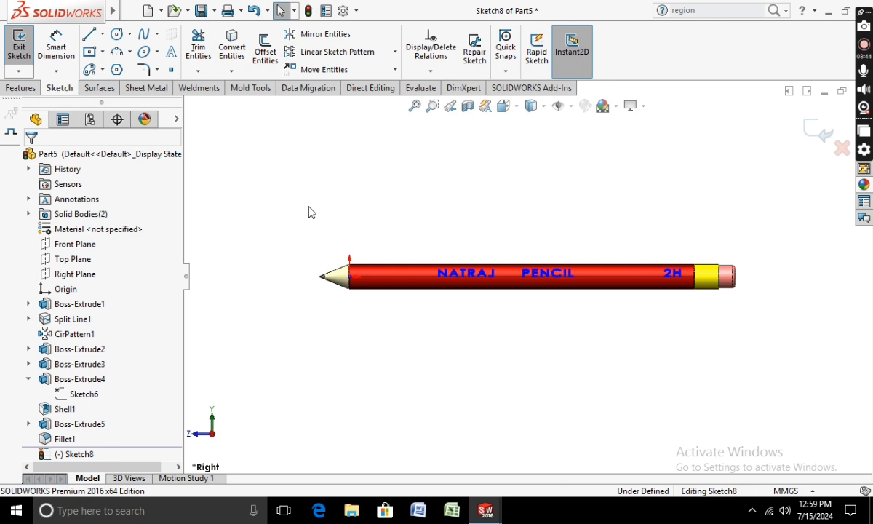
click(16, 47)
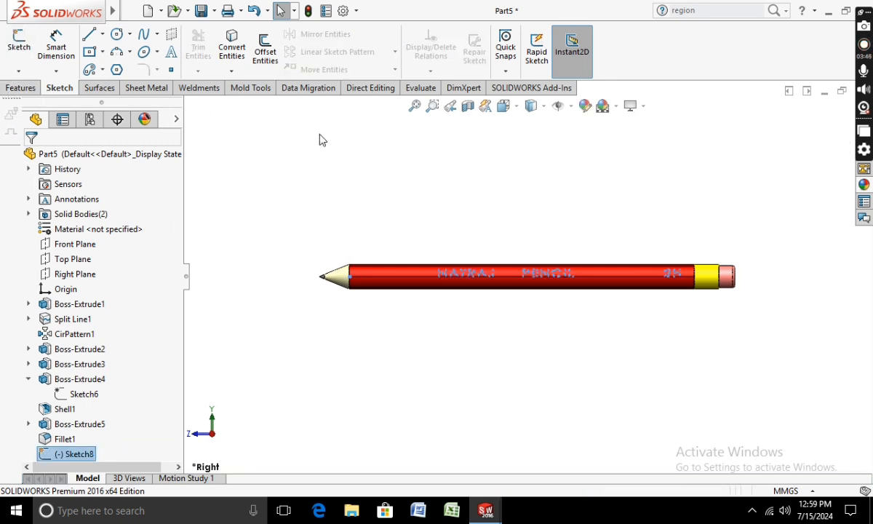
- Wrap the text sketch onto the pencil's red side face as an emboss with a thickness of 0.025 mm
click(20, 88)
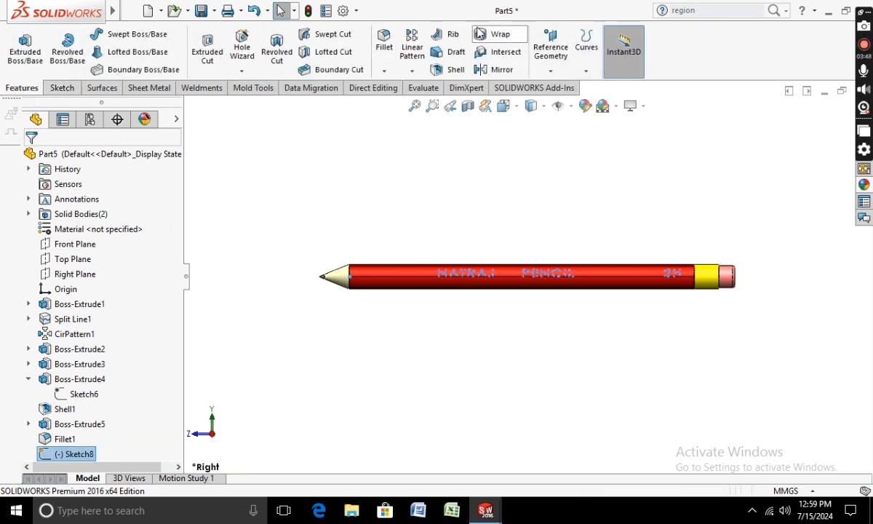
click(501, 38)
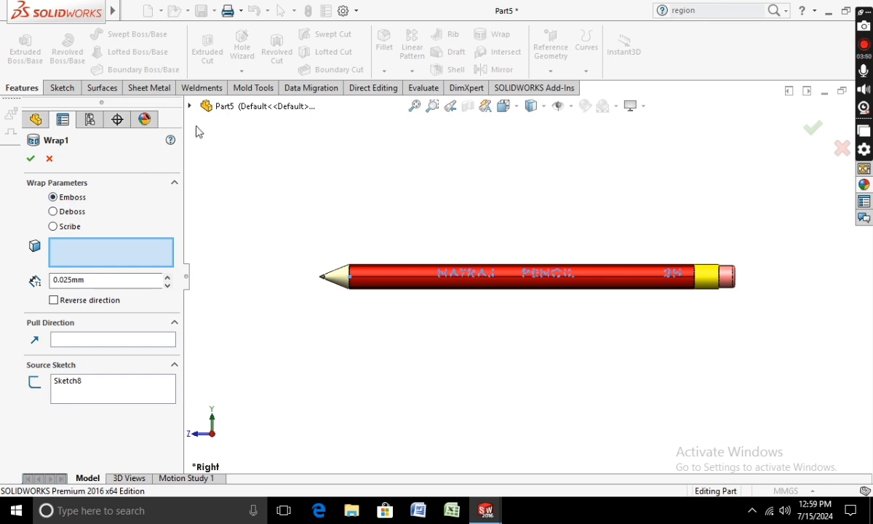
click(190, 107)
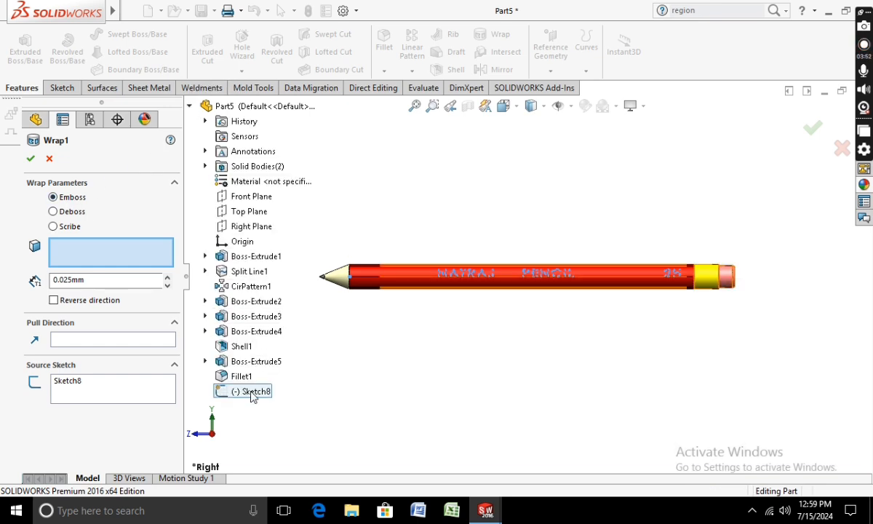
click(251, 393)
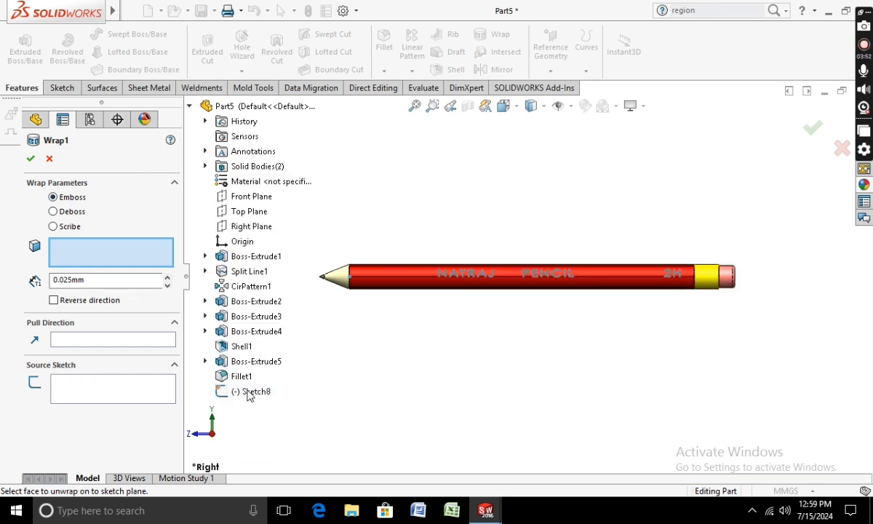
click(441, 273)
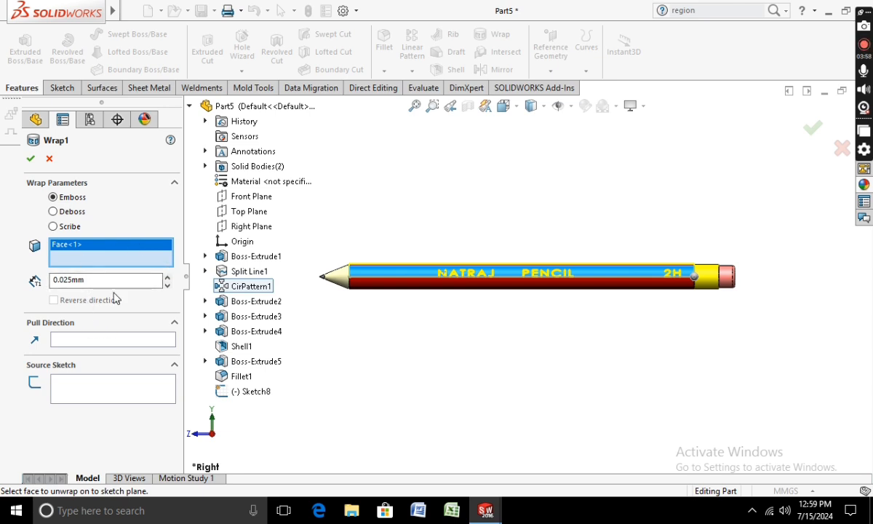
scroll(349, 339, up, 2)
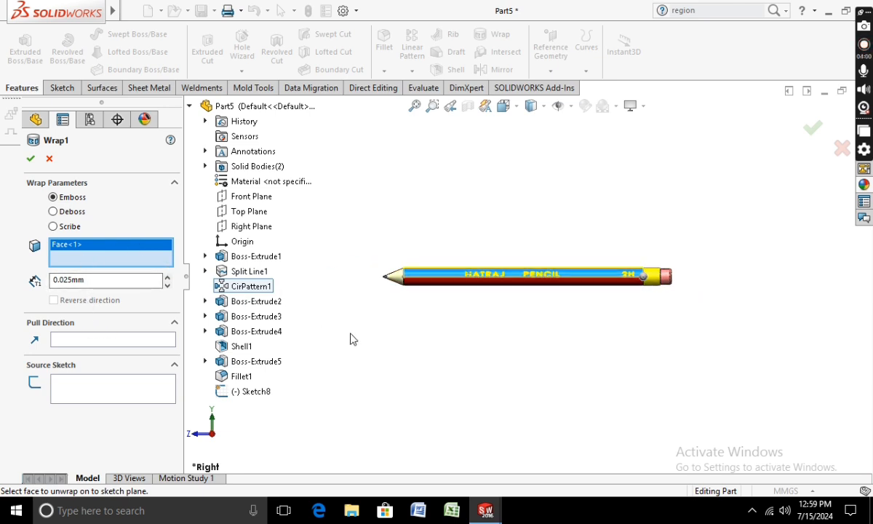
mouse_move(342, 337)
middle_down()
mouse_move(419, 408)
mouse_move(396, 396)
middle_up()
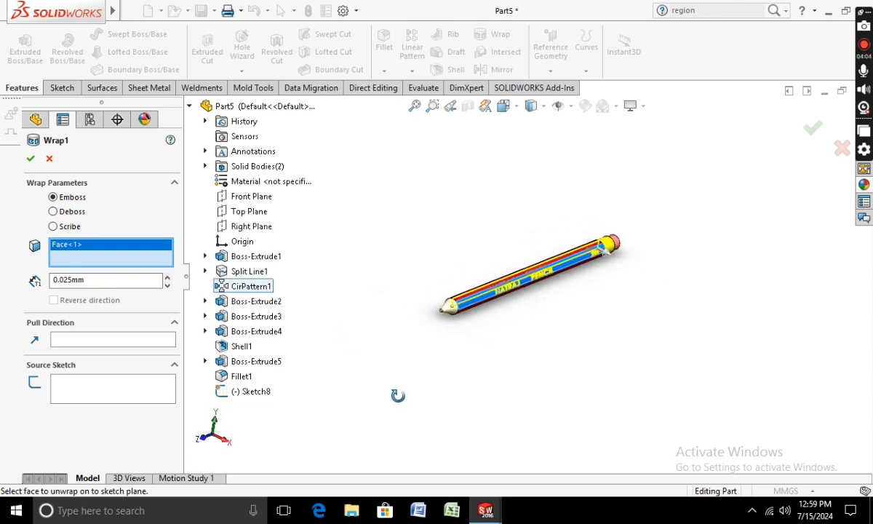
click(30, 158)
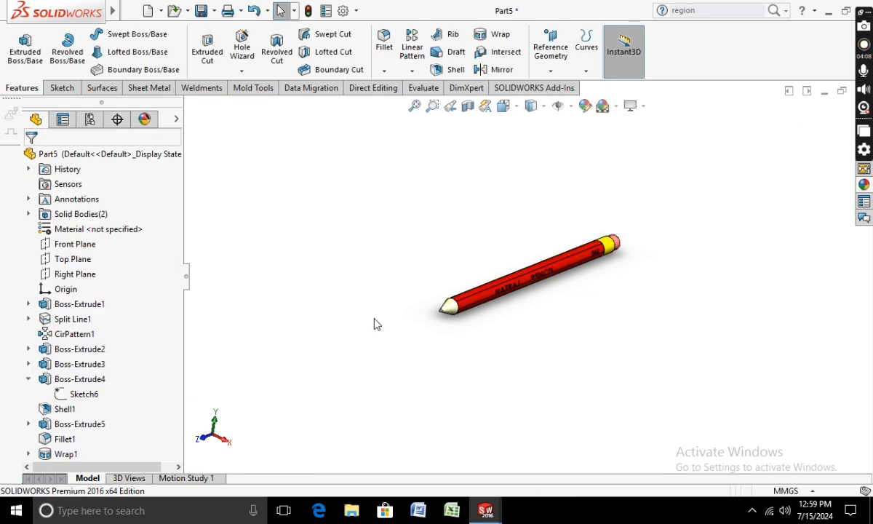
scroll(408, 269, down, 5)
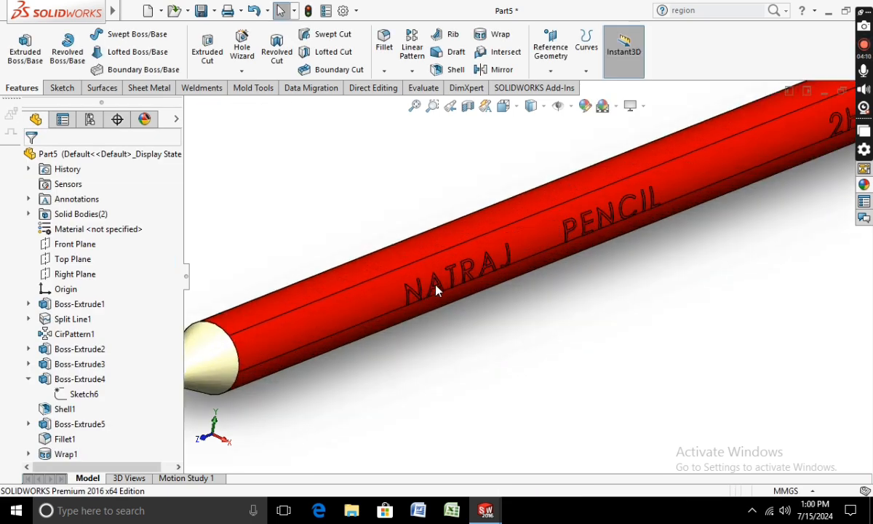
scroll(407, 275, up, 6)
right_click(63, 453)
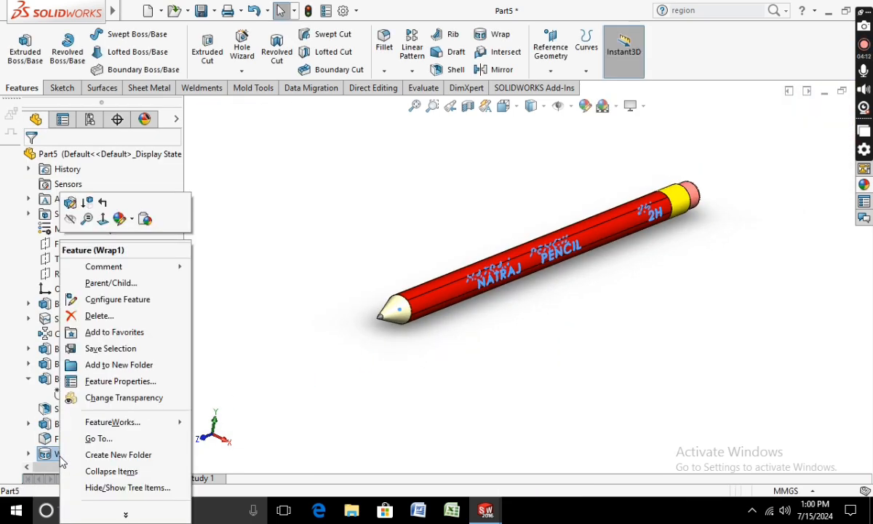
click(120, 218)
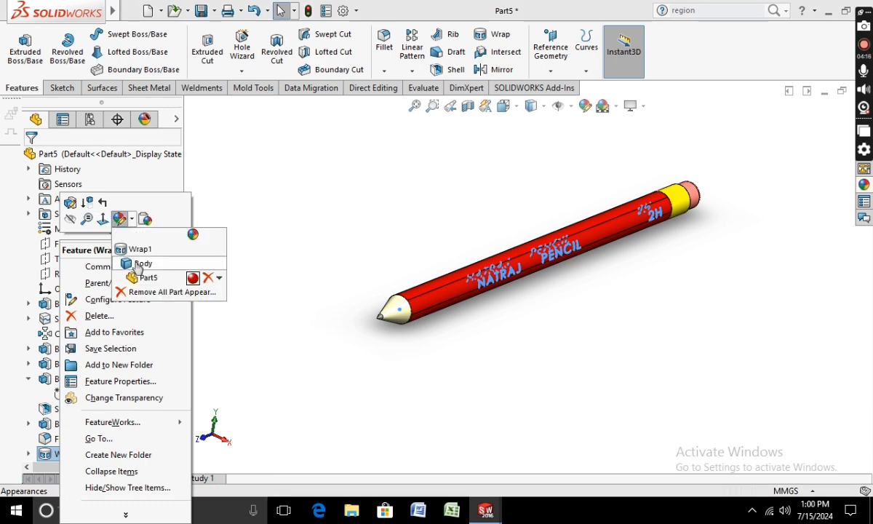
click(138, 264)
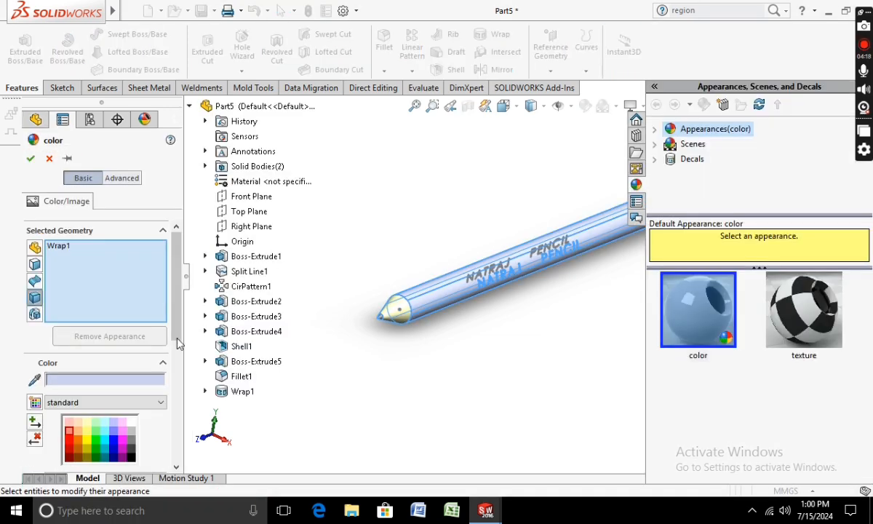
click(30, 158)
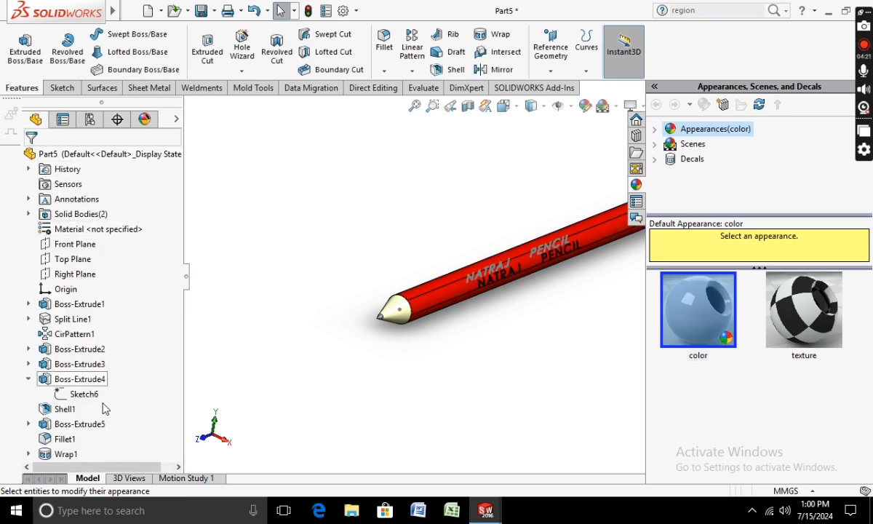
- Apply a white colour appearance to the Wrap1 feature only, so the embossed NATRAJ PENCIL 2H lettering is white
right_click(51, 455)
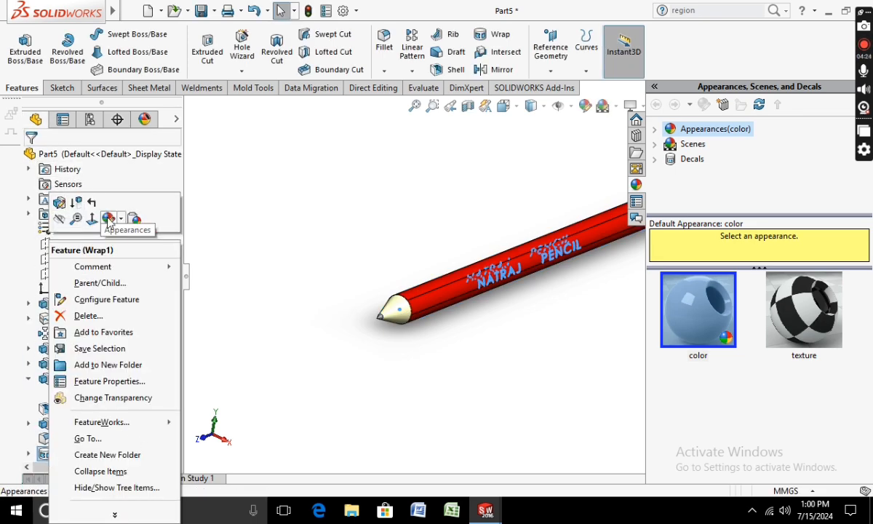
click(108, 220)
click(125, 248)
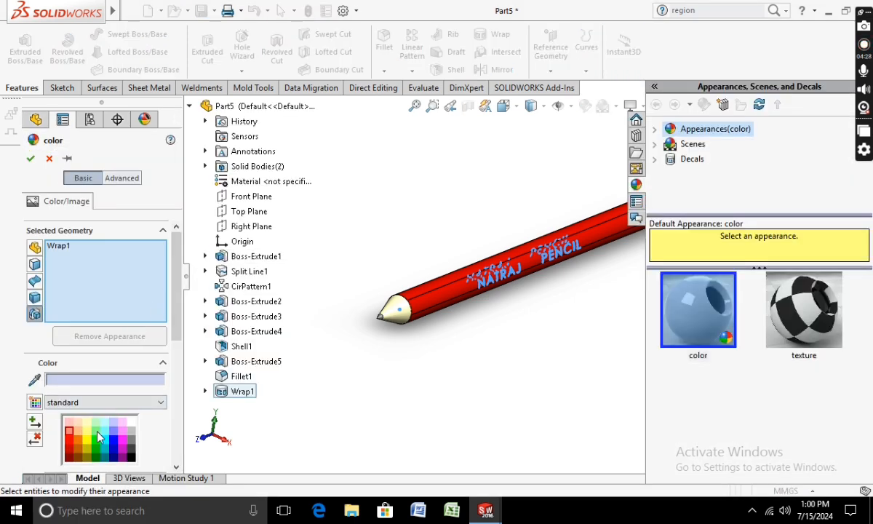
click(131, 423)
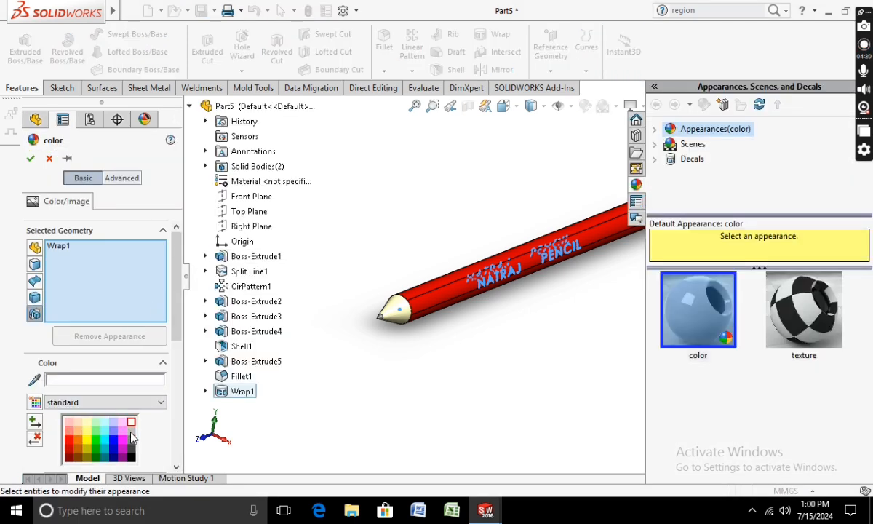
click(31, 158)
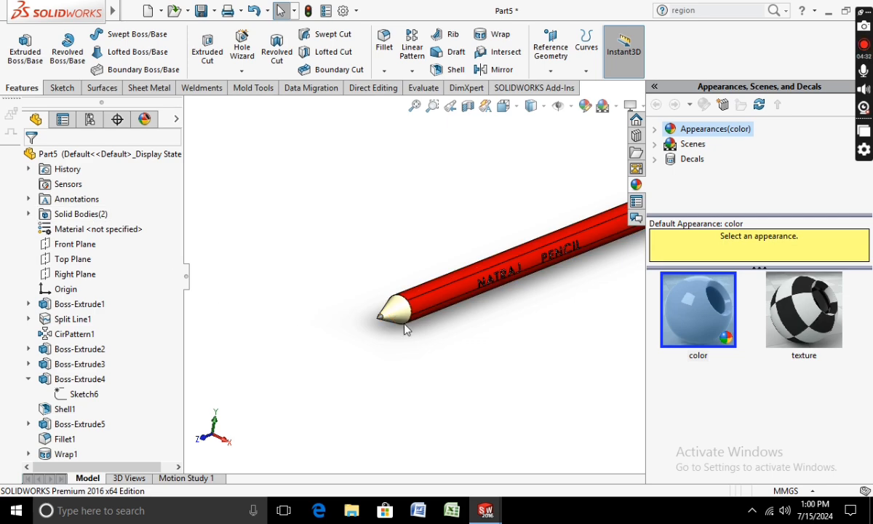
- Examine the coloured NATRAJ PENCIL 2H lettering up close along the red pencil body
scroll(525, 306, up, 2)
scroll(579, 292, down, 4)
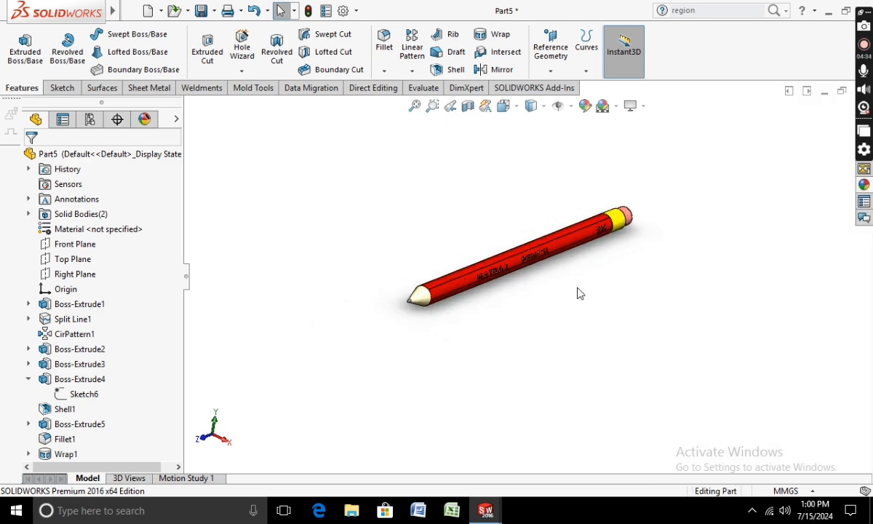
scroll(506, 284, down, 2)
scroll(447, 286, up, 1)
scroll(425, 285, down, 3)
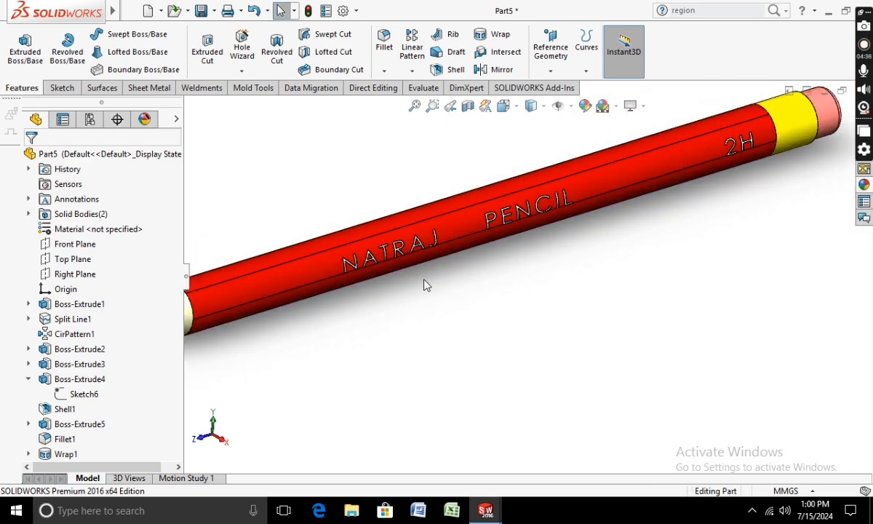
scroll(472, 269, down, 1)
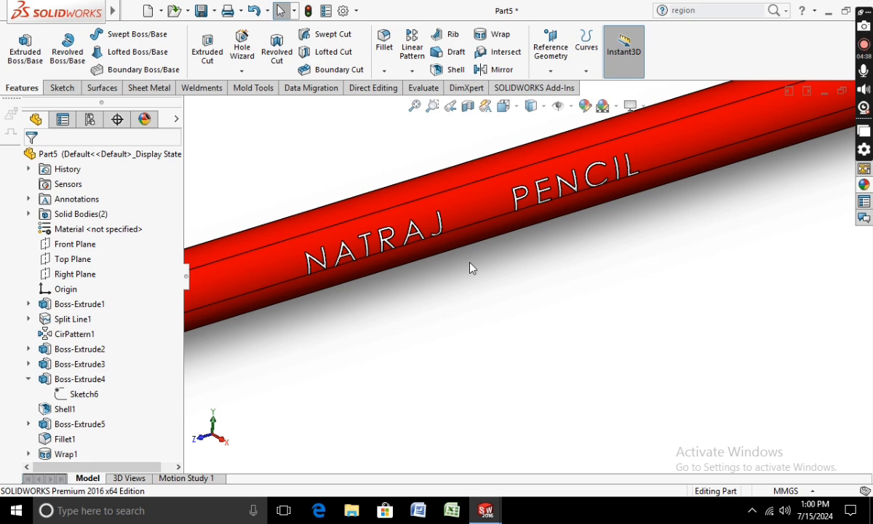
scroll(545, 259, up, 4)
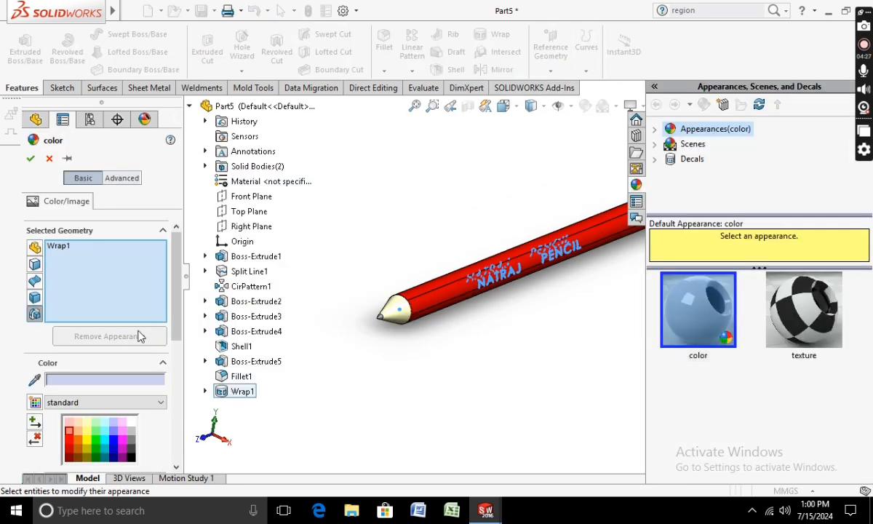
- Set the embossed wrap feature's colour to white and inspect the finished pencil from lead tip to eraser
click(131, 425)
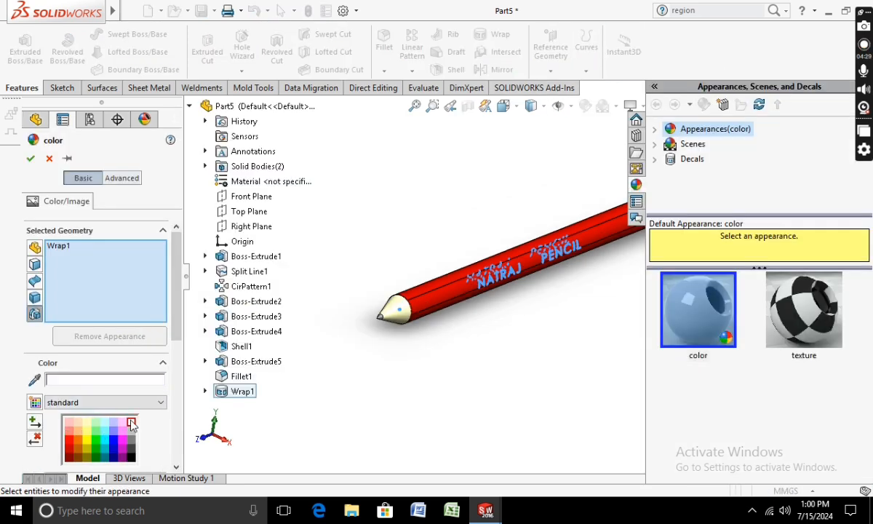
click(30, 157)
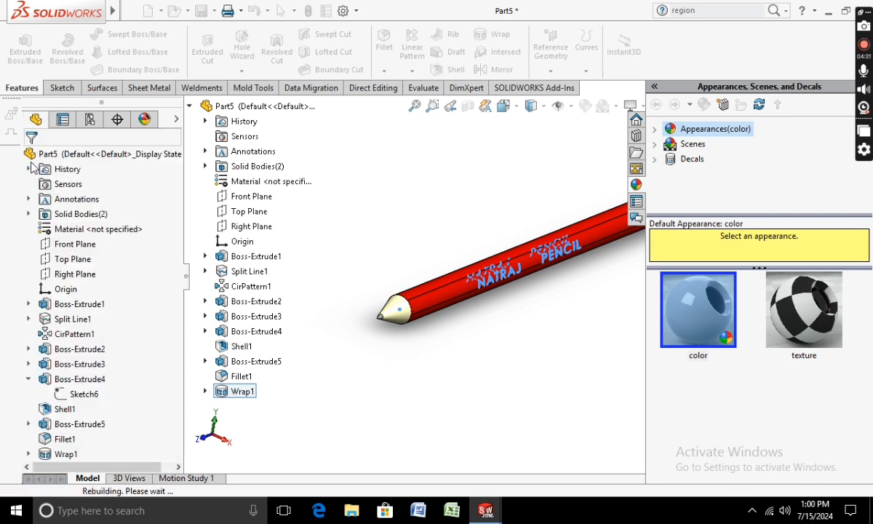
scroll(496, 318, up, 3)
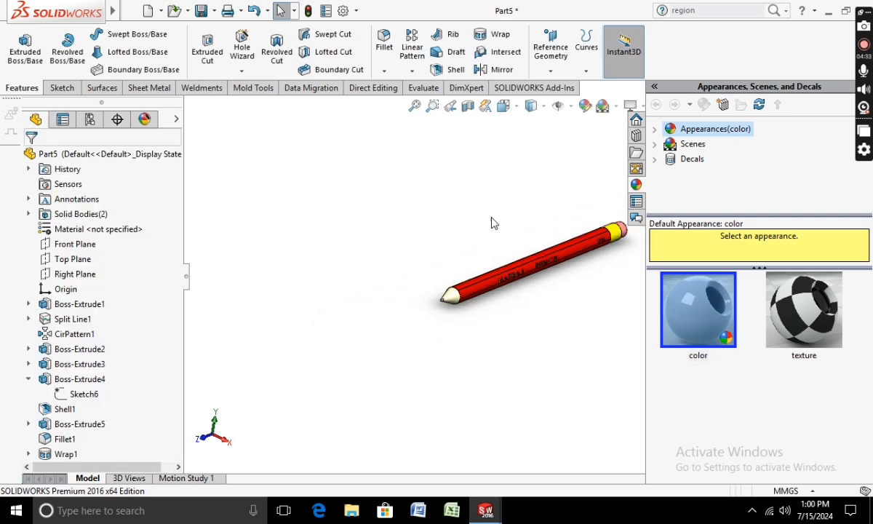
click(491, 217)
scroll(541, 277, down, 5)
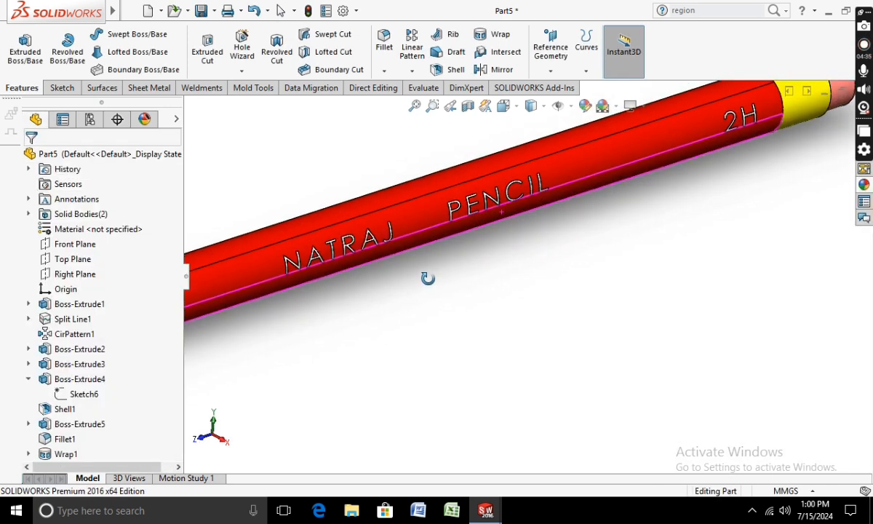
scroll(474, 268, down, 3)
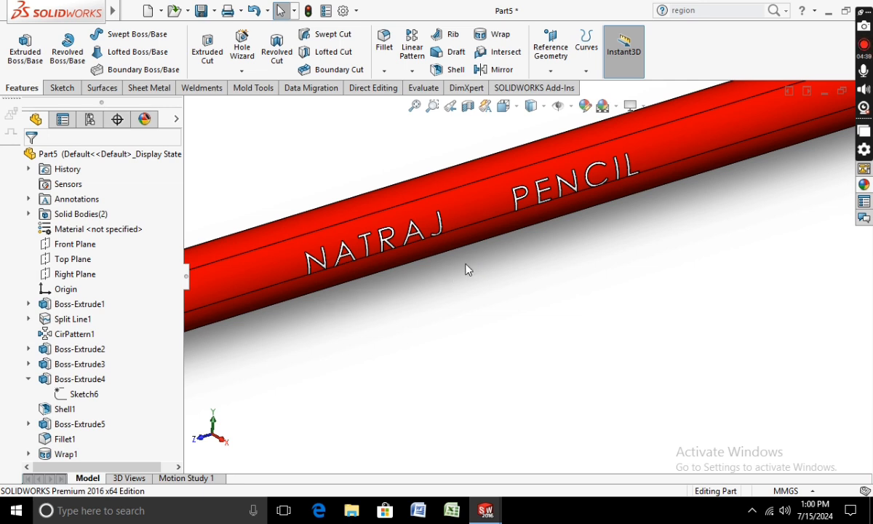
scroll(510, 273, up, 3)
scroll(553, 282, up, 2)
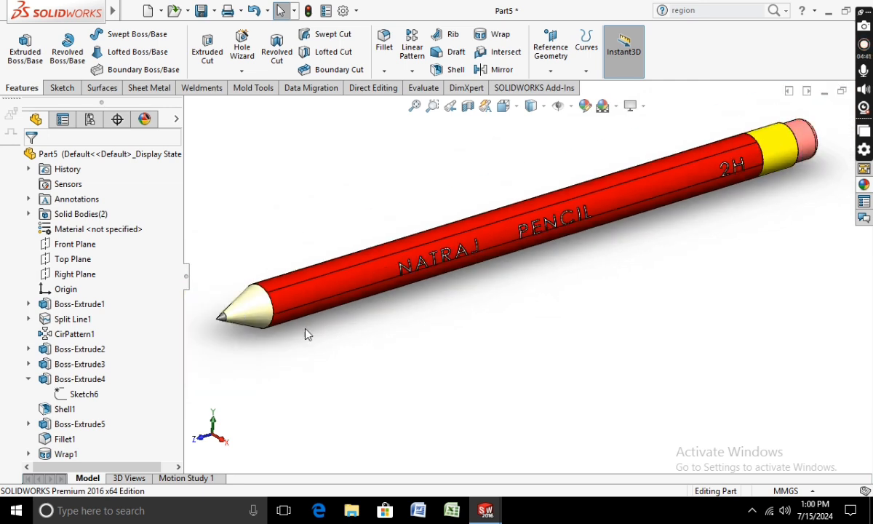